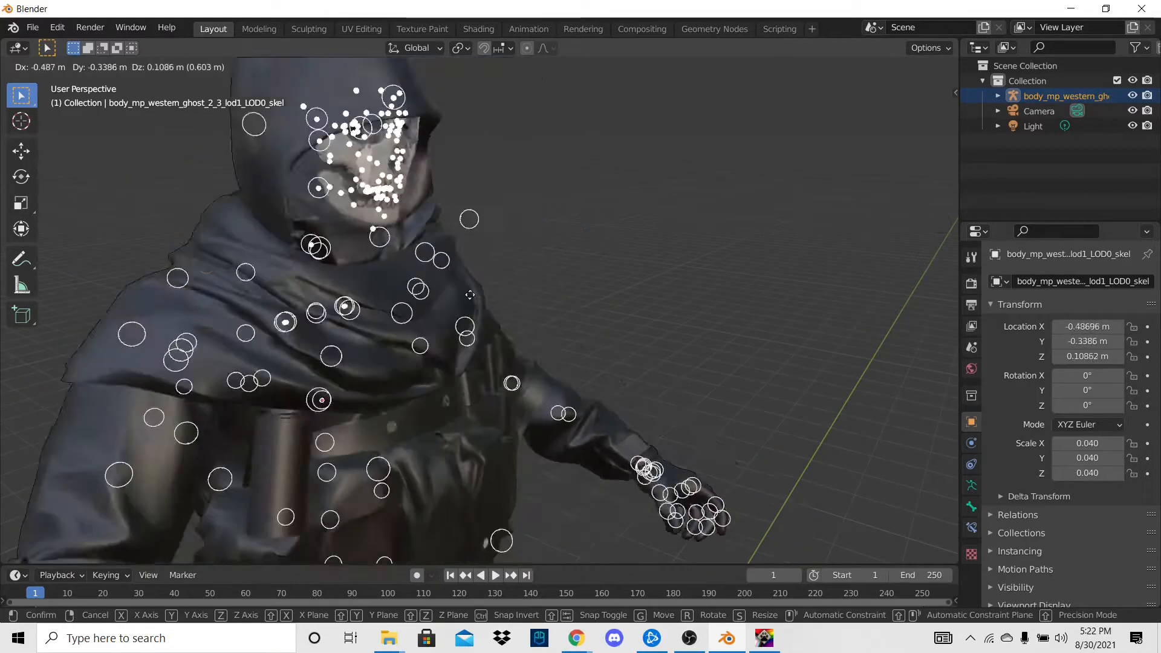
Step: Cancel moving the character's skeleton and hide the skeleton armature in the 3D view
right_click(655, 272)
middle_drag(656, 272, 473, 245)
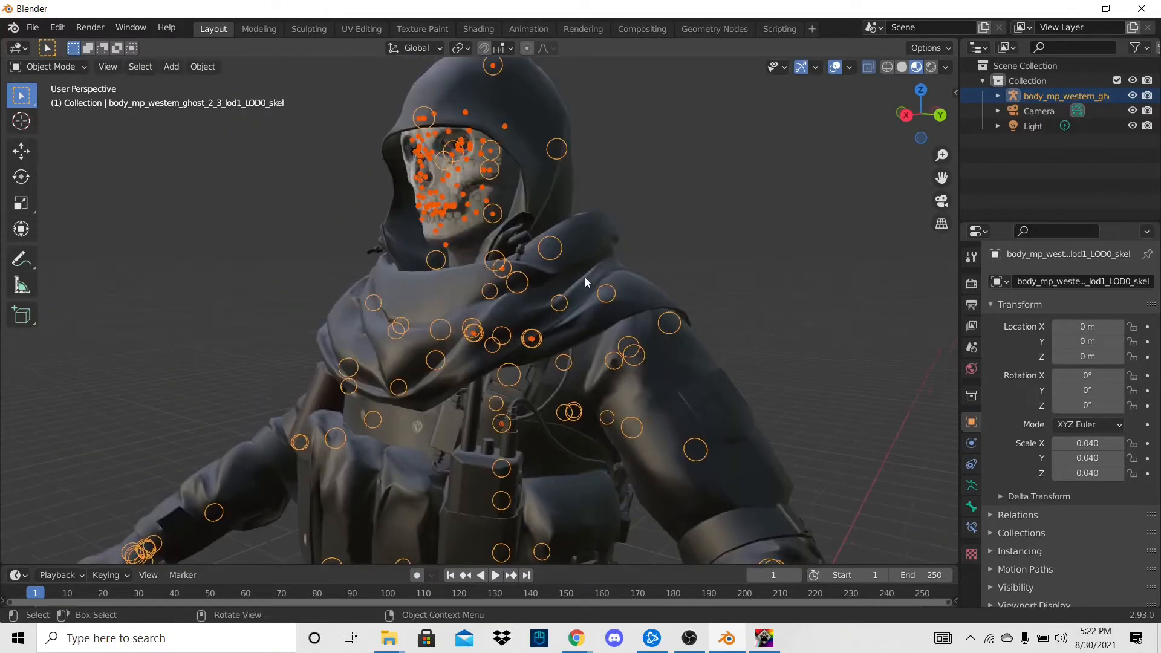
key(h)
mouse_move(532, 270)
middle_down()
mouse_move(518, 296)
mouse_move(534, 248)
middle_up()
scroll(531, 289, up, 4)
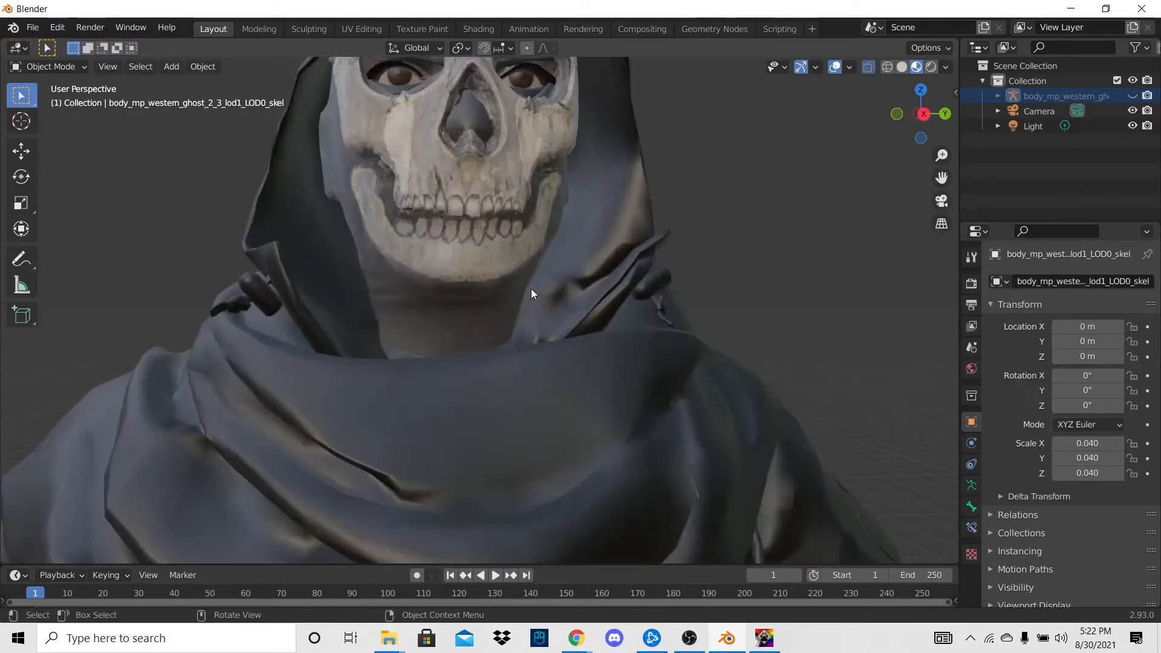
scroll(521, 286, down, 2)
key(alt+h)
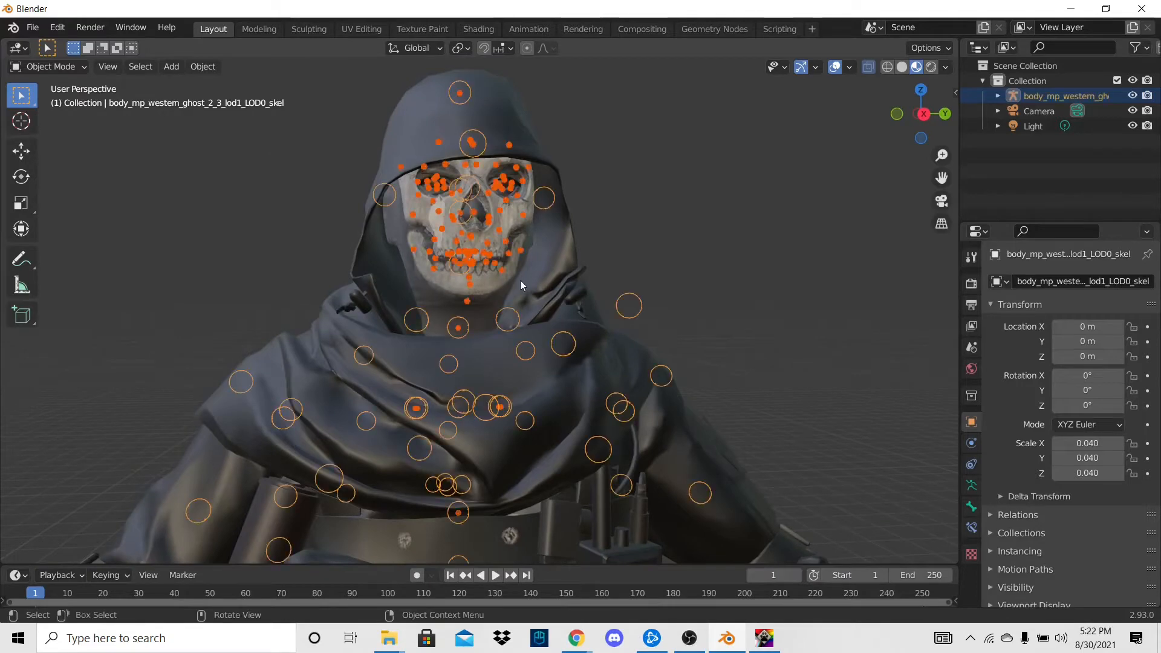
key(h)
middle_drag(496, 229, 506, 310)
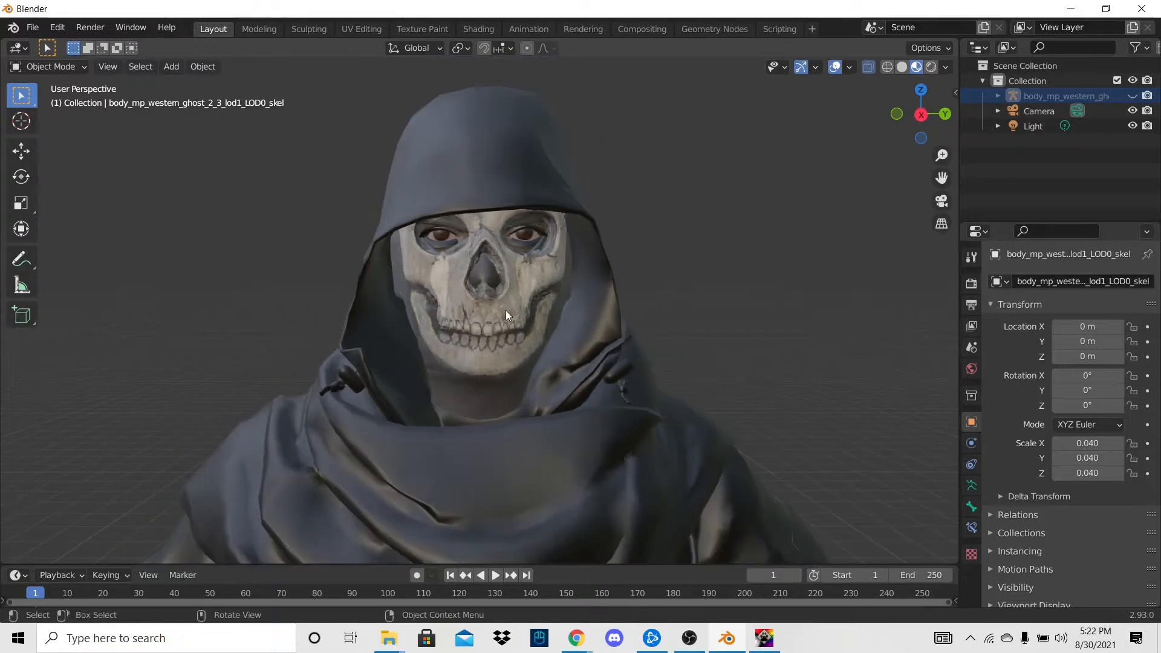
Step: Select the character's body mesh and open its material in the Shading workspace
click(557, 140)
scroll(557, 137, down, 5)
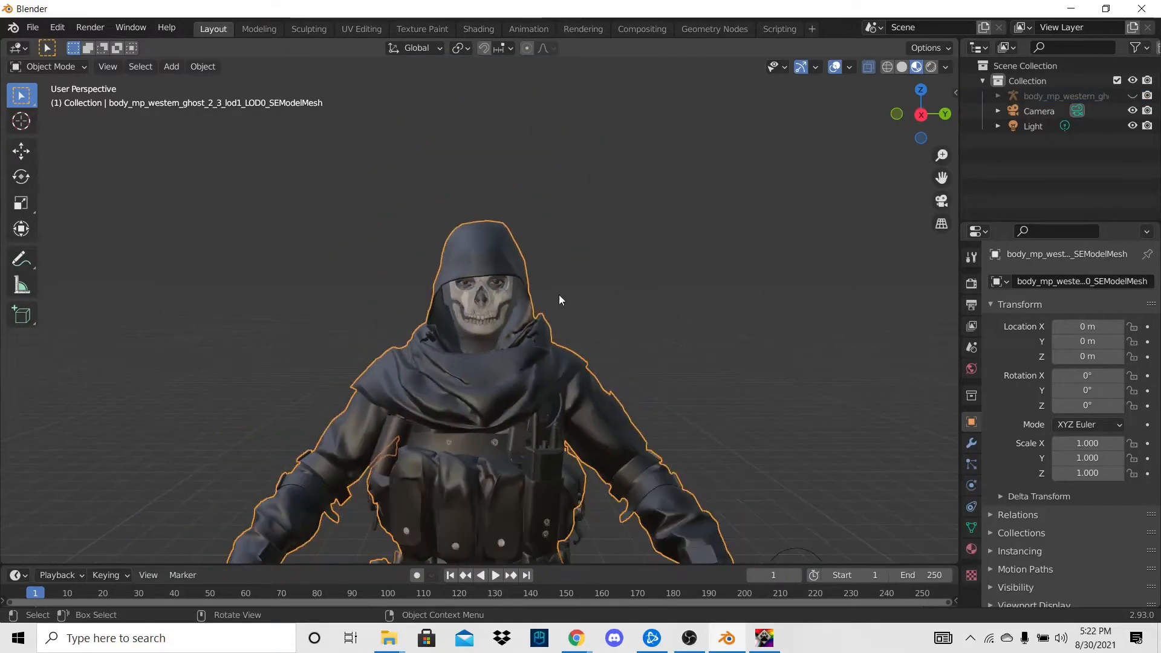
mouse_move(558, 295)
middle_down()
mouse_move(670, 300)
mouse_move(663, 233)
mouse_move(574, 278)
mouse_move(548, 309)
middle_up()
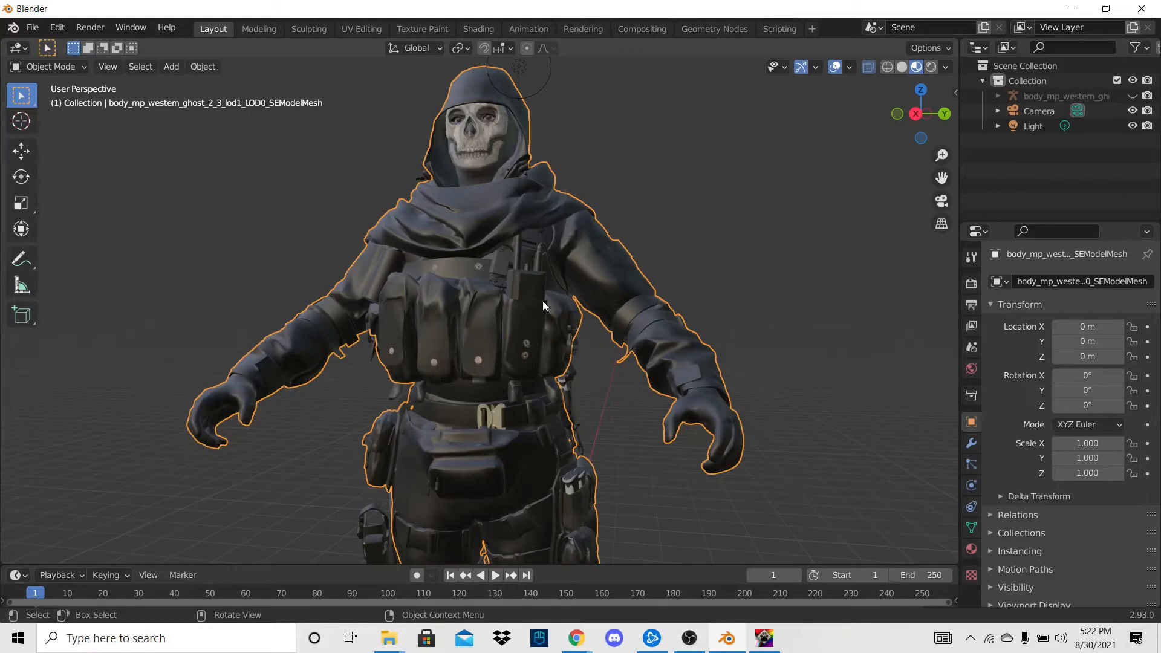
click(475, 31)
scroll(548, 167, up, 4)
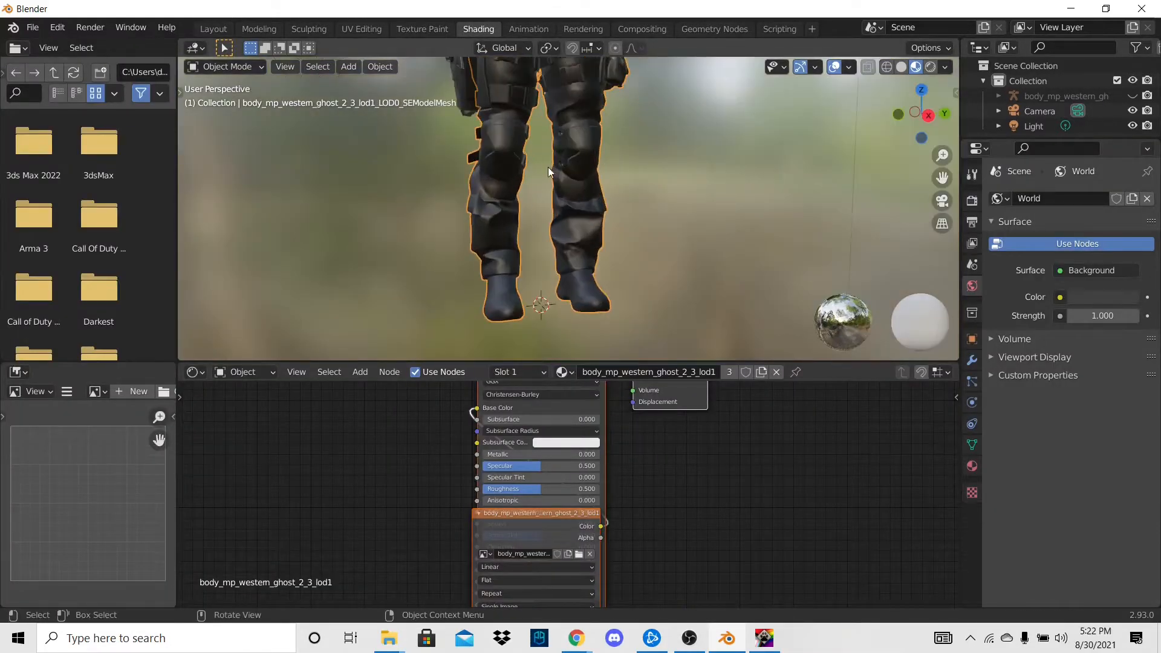
mouse_move(548, 167)
shift+middle_down()
mouse_move(507, 349)
mouse_move(530, 129)
mouse_move(597, 189)
shift+middle_up()
scroll(531, 150, up, 1)
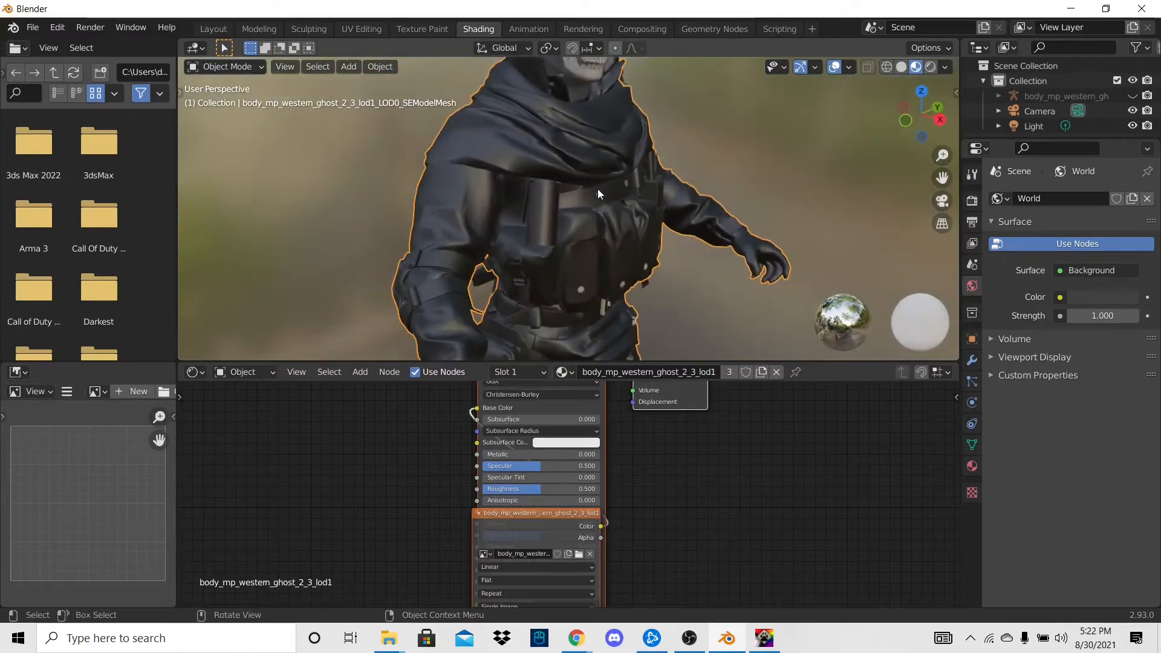
scroll(571, 493, down, 3)
scroll(556, 530, up, 3)
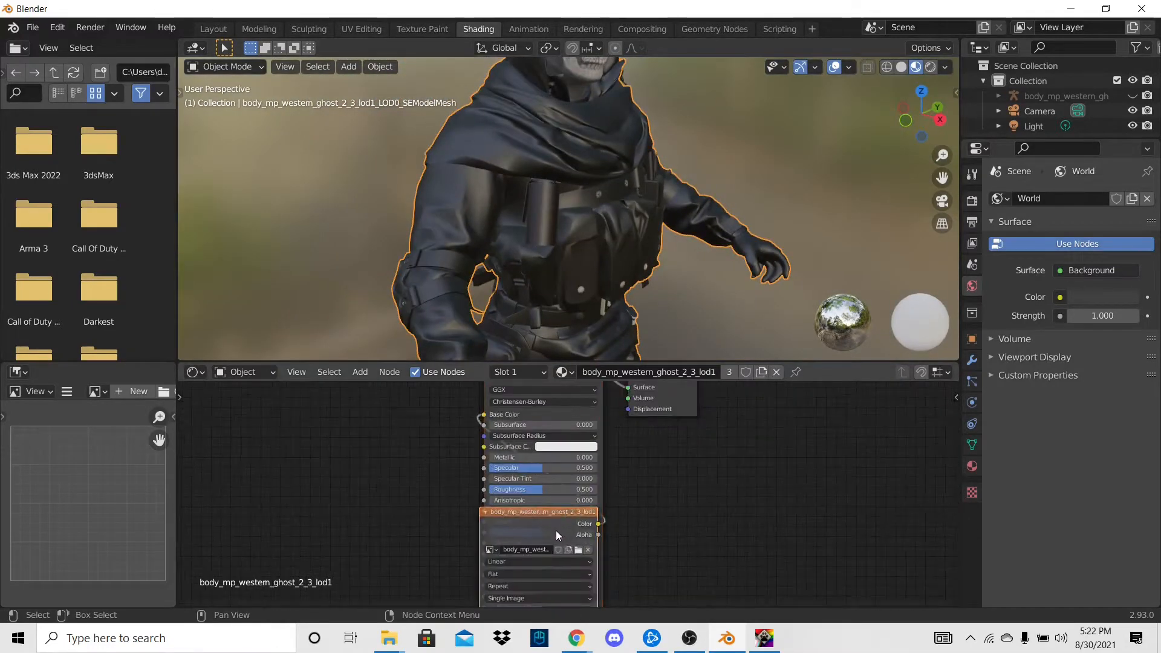
Step: Move the overlapping image texture node to the left of the Principled BSDF node
drag(556, 531, 372, 402)
scroll(423, 442, down, 1)
middle_drag(423, 441, 520, 505)
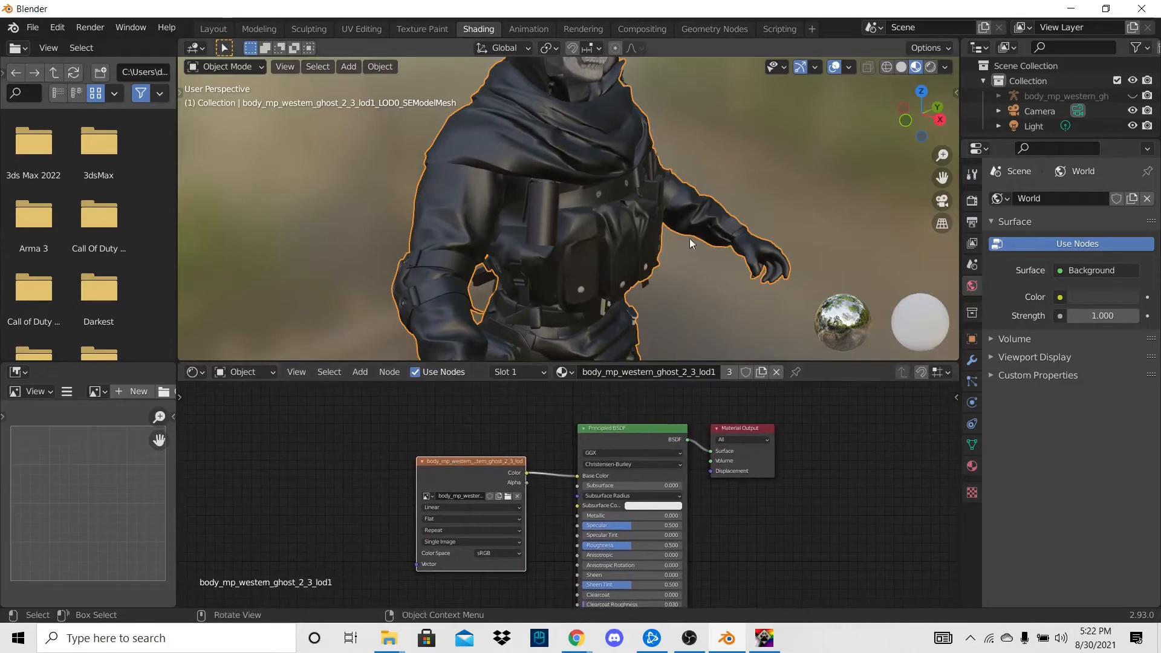
Step: Examine the character's head and torso together with the image texture node feeding the shader's base color
middle_drag(685, 226, 535, 129)
scroll(535, 129, up, 3)
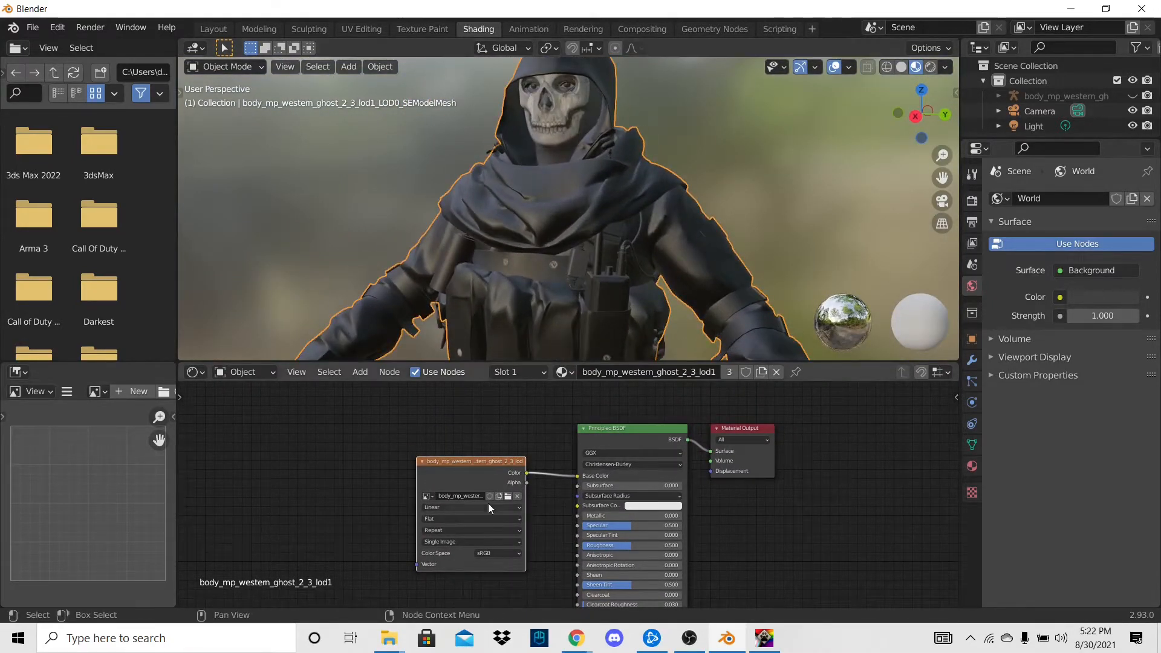
scroll(487, 503, up, 3)
middle_drag(607, 260, 654, 297)
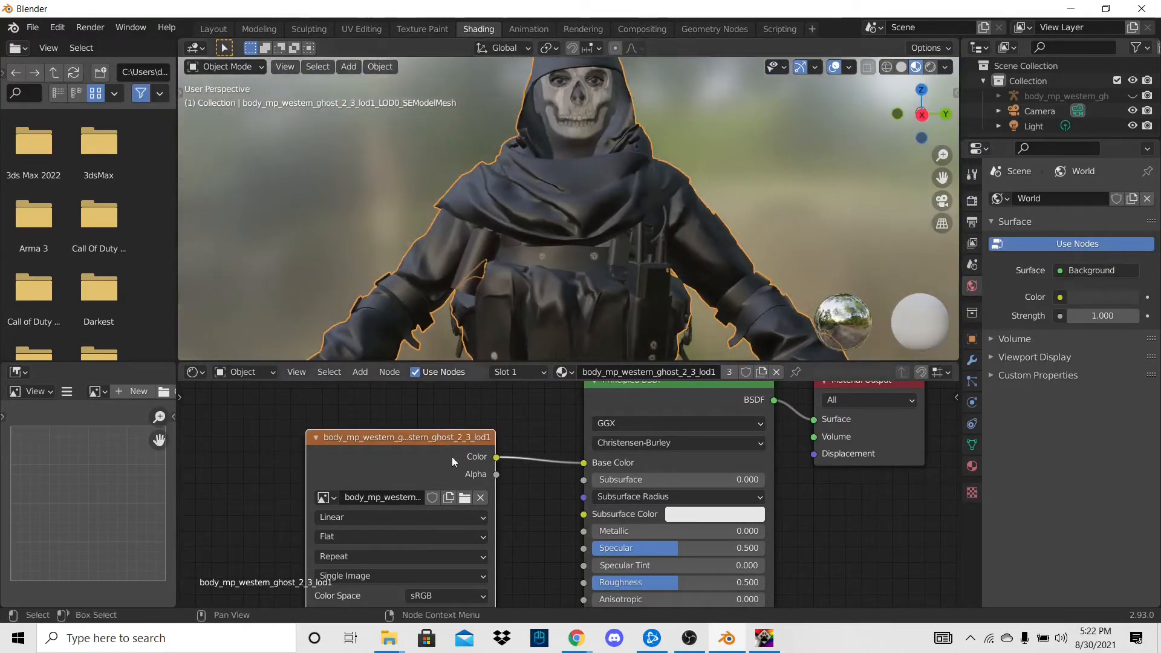
middle_drag(473, 503, 463, 469)
scroll(641, 275, down, 2)
middle_drag(642, 274, 643, 272)
scroll(623, 271, up, 6)
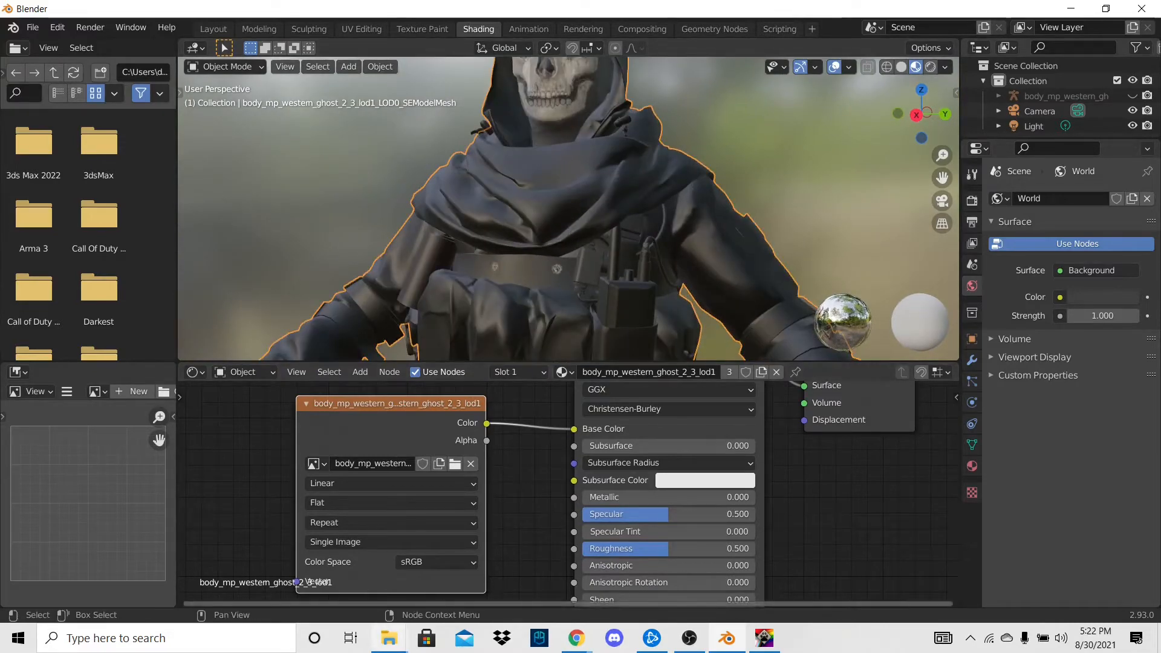
Step: Switch to File Explorer and go back to the rip folder on drive D
click(388, 638)
click(449, 571)
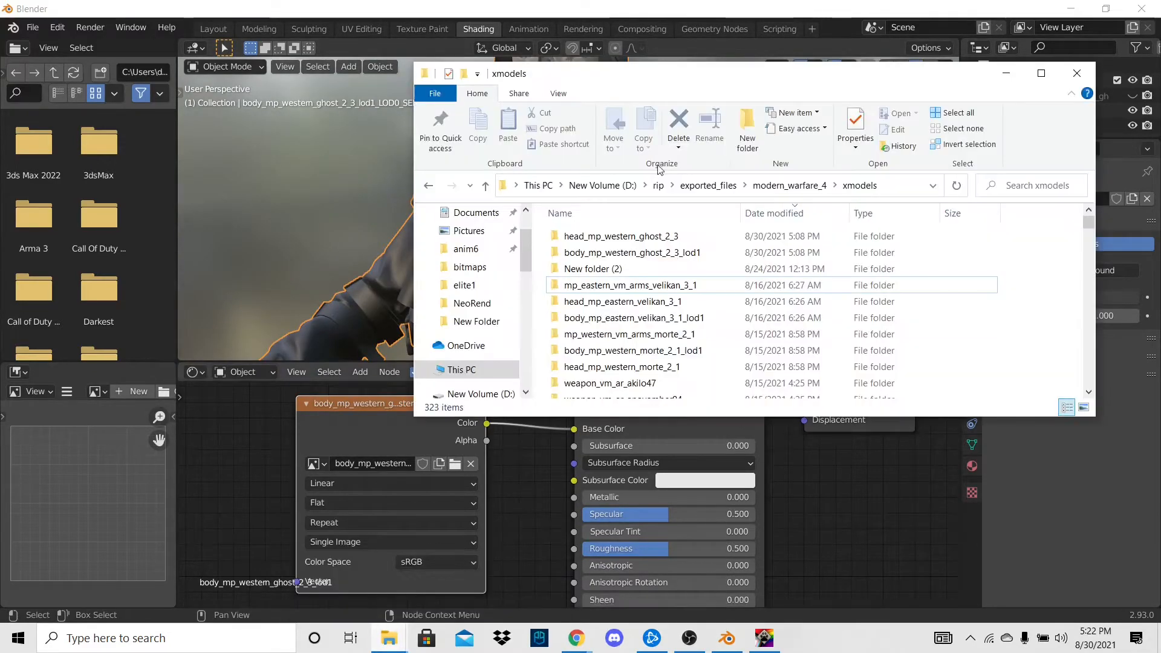
click(646, 252)
double_click(646, 252)
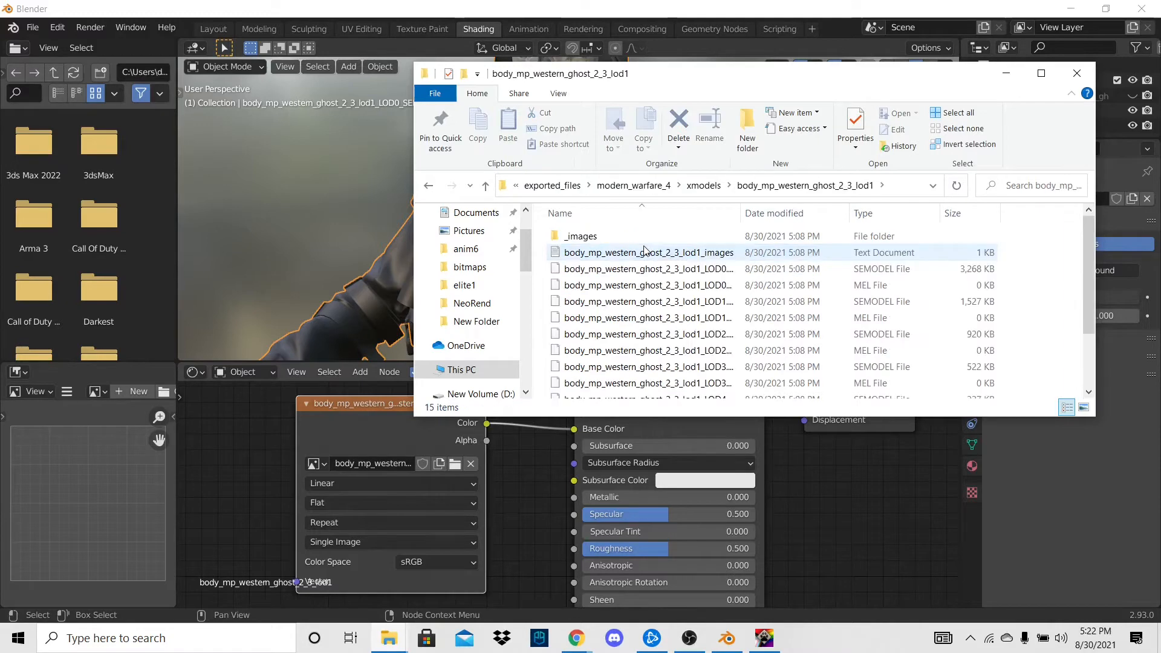
click(430, 186)
click(430, 186)
click(431, 188)
click(430, 186)
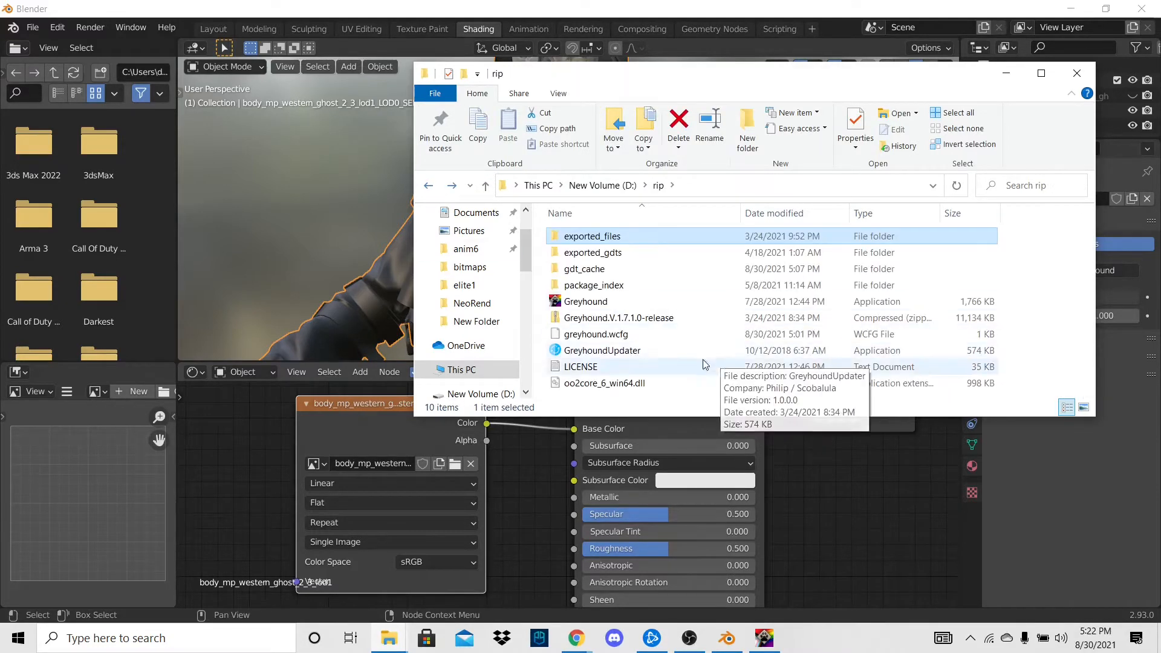
Step: Open exported_files, modern_warfare_4, xmodels, body_mp_western_ghost_2_3_lod1, _images and its body_mp_western_ghost_2_3_lod1 texture subfolder
double_click(597, 237)
double_click(597, 237)
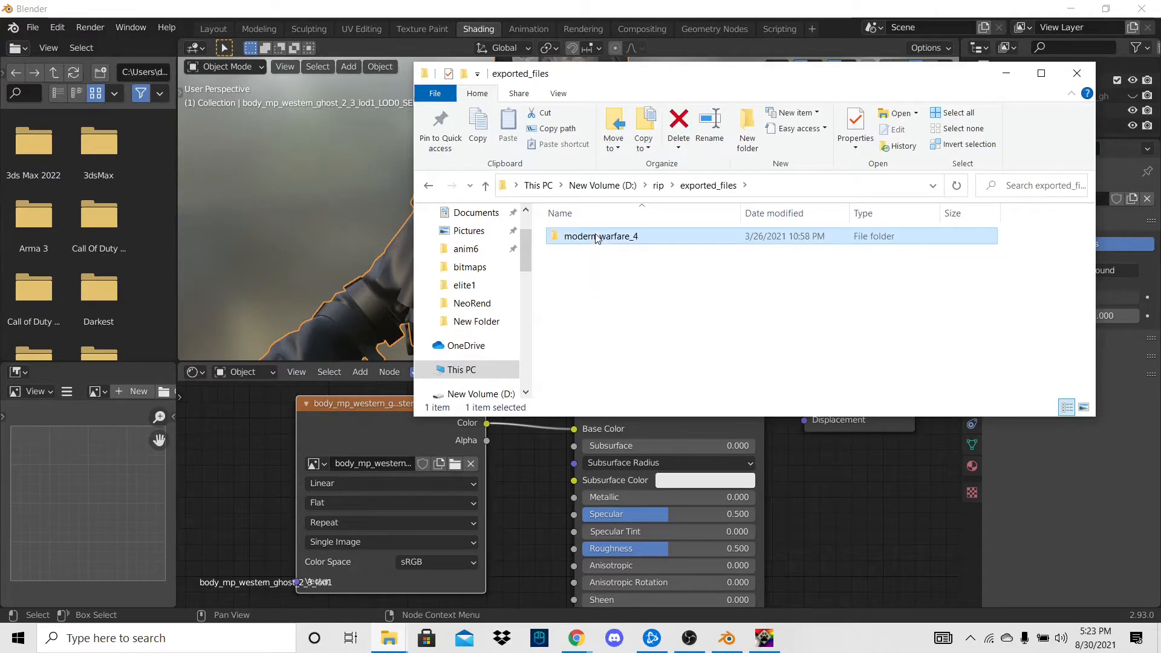
double_click(581, 285)
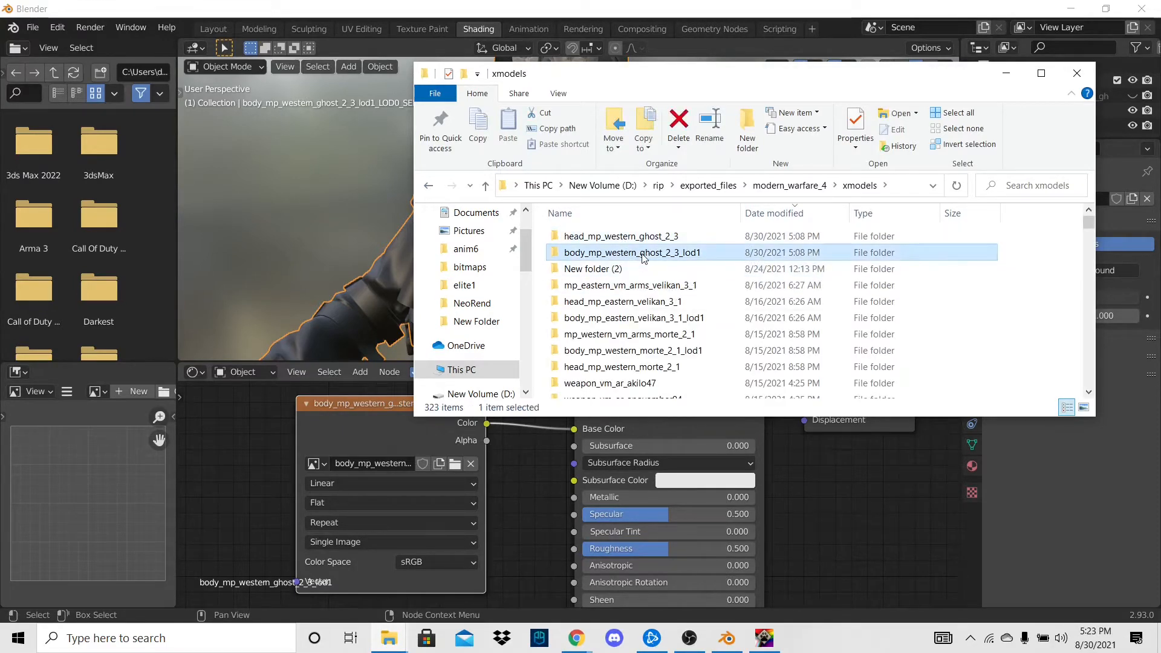
double_click(636, 259)
double_click(631, 238)
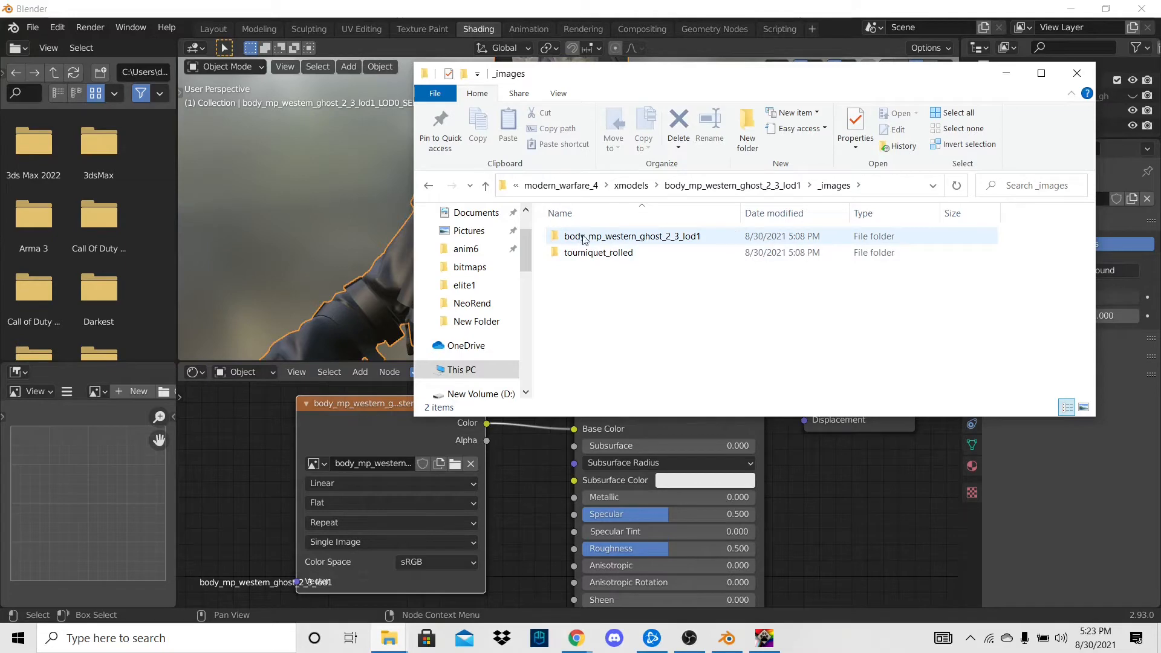
double_click(628, 239)
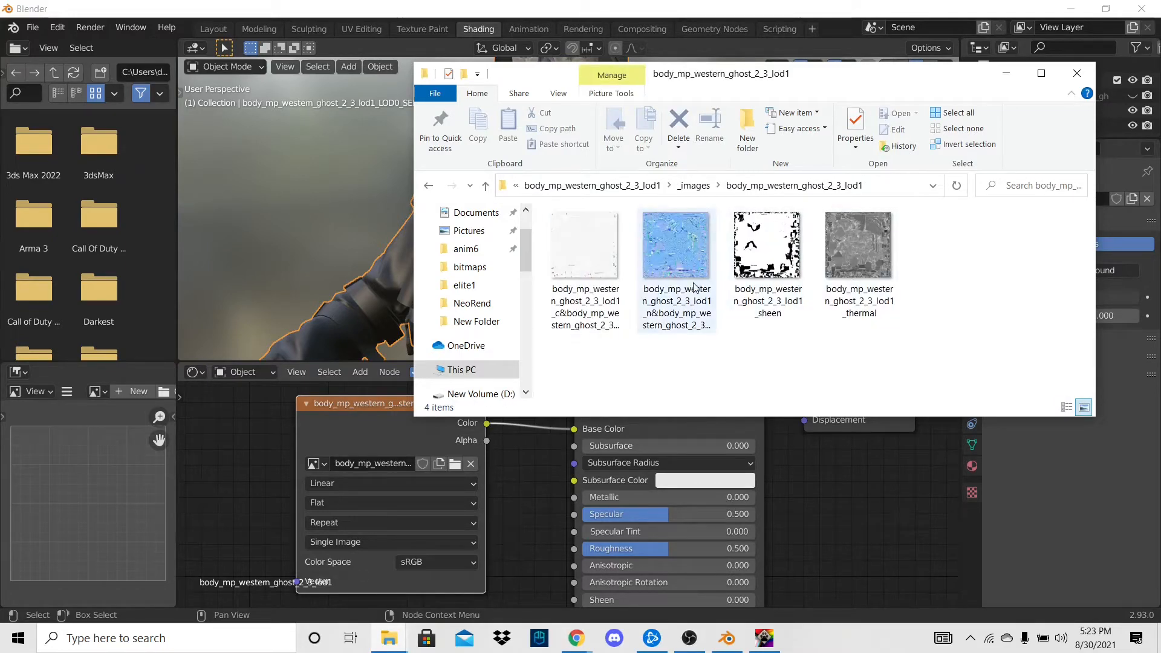
Step: View the body's color, normal, sheen and thermal texture images one after another, and close the viewer
click(602, 266)
double_click(601, 261)
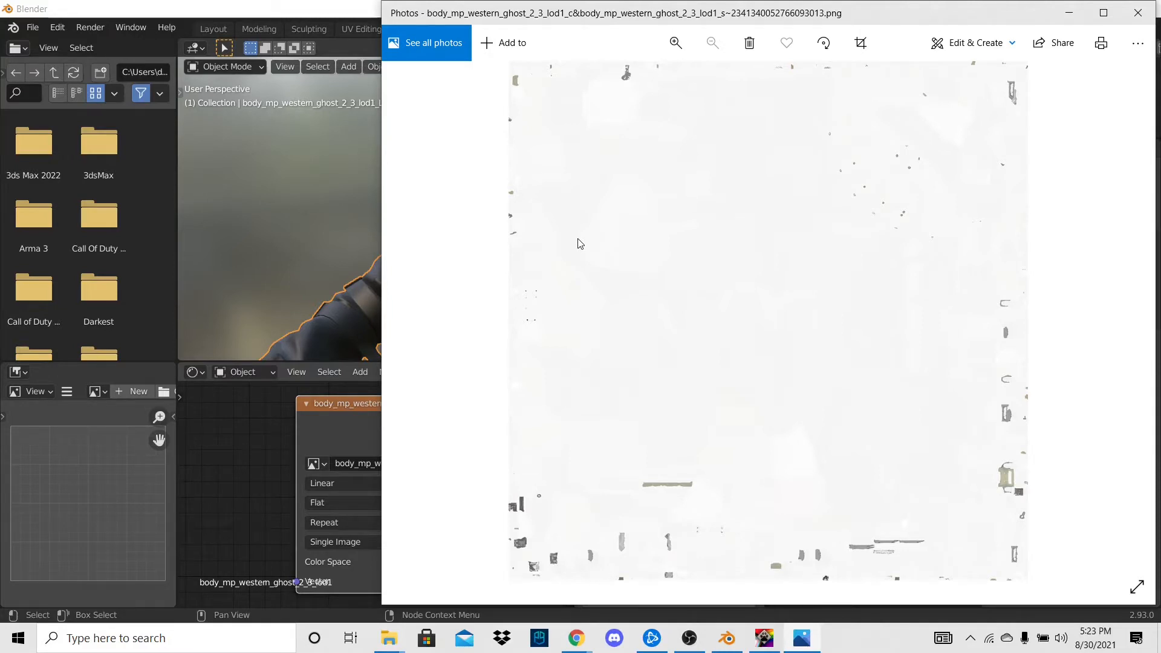
key(Right)
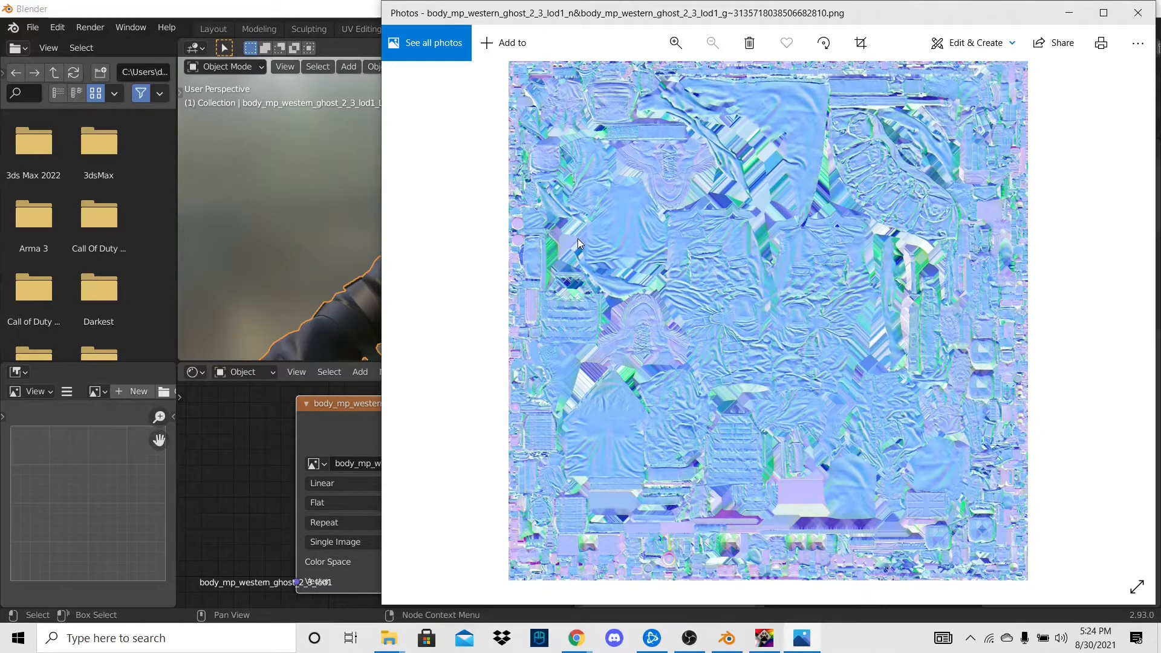
key(Right)
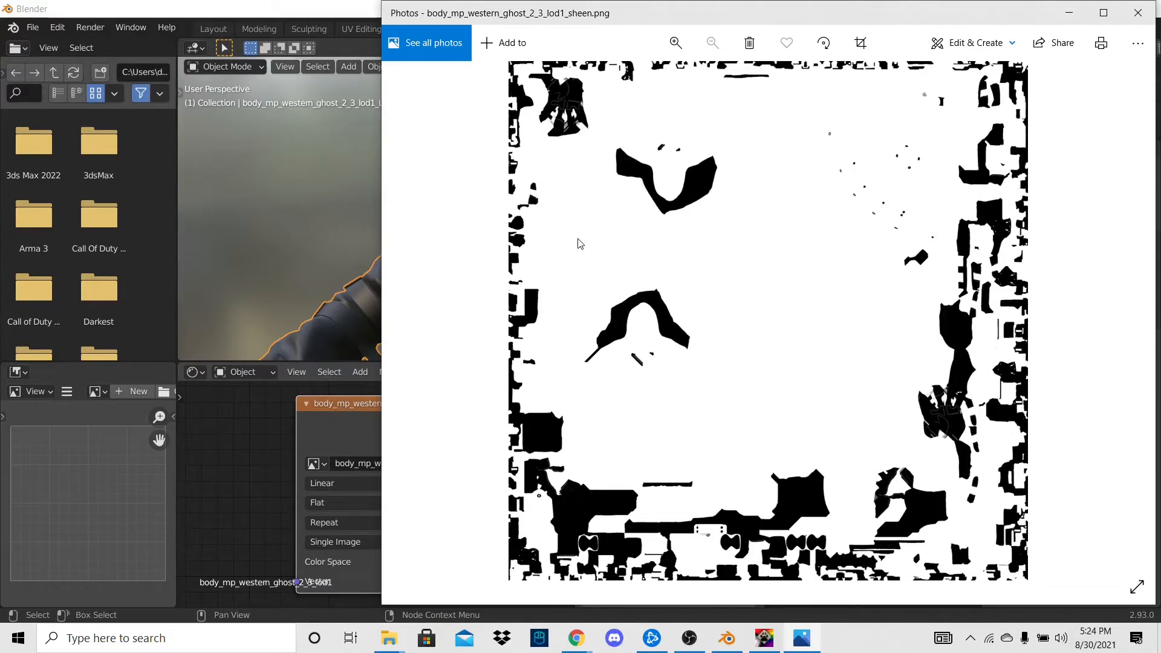
key(Right)
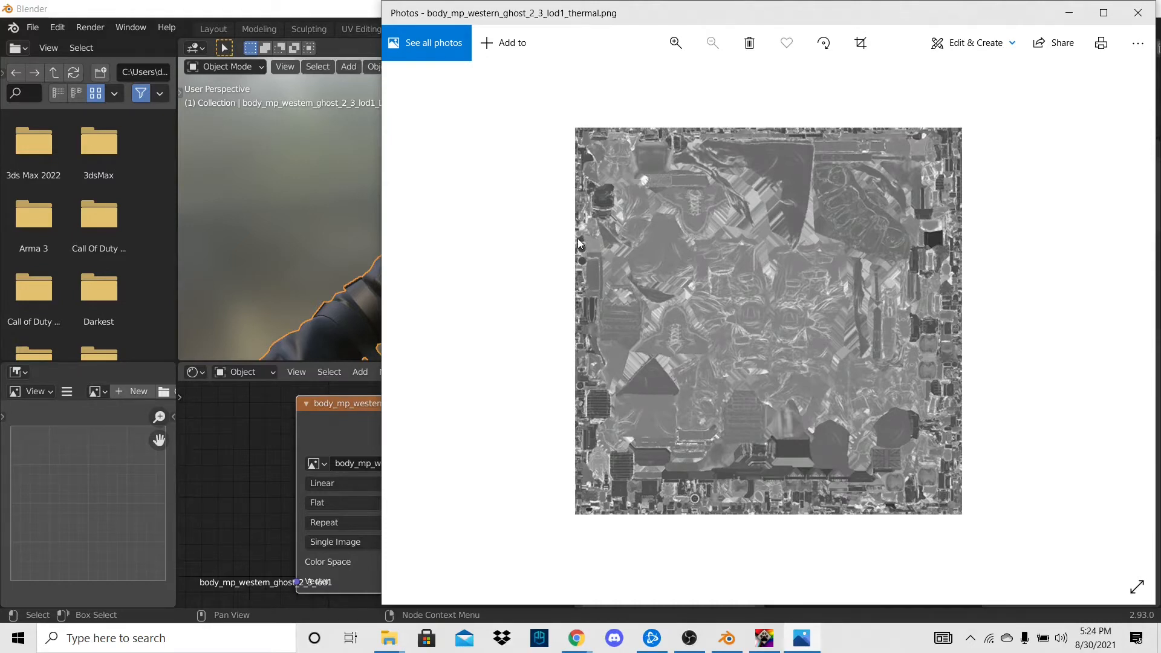
click(1135, 14)
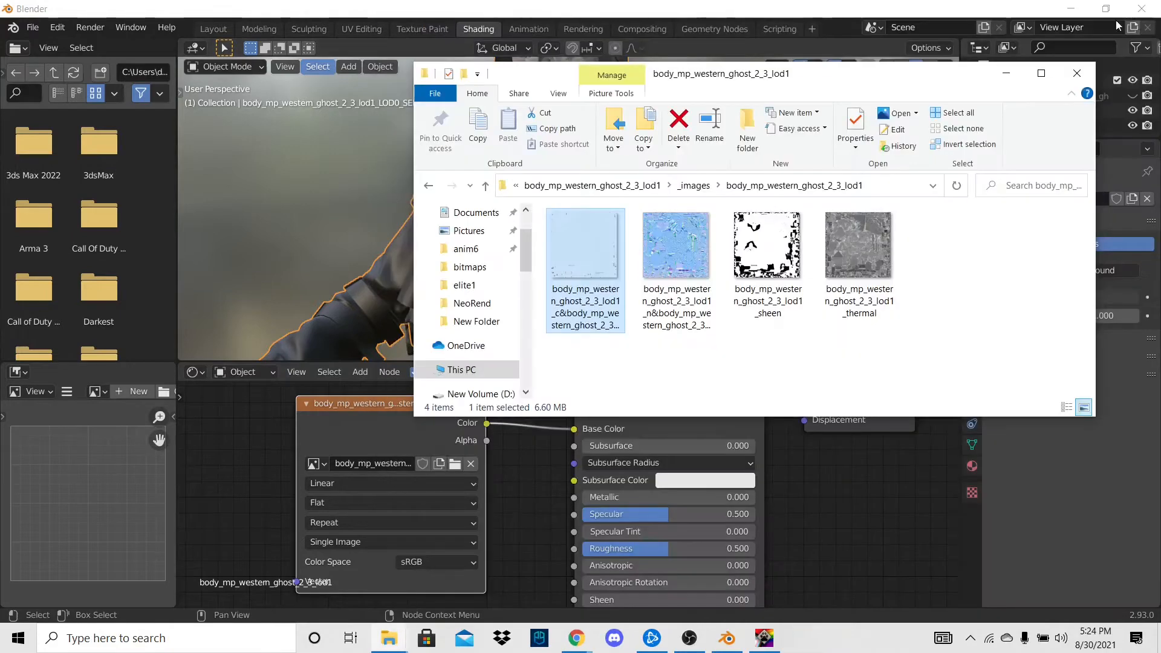
Step: Open the body's color texture, the image with _c in its name, in GIMP
right_click(581, 262)
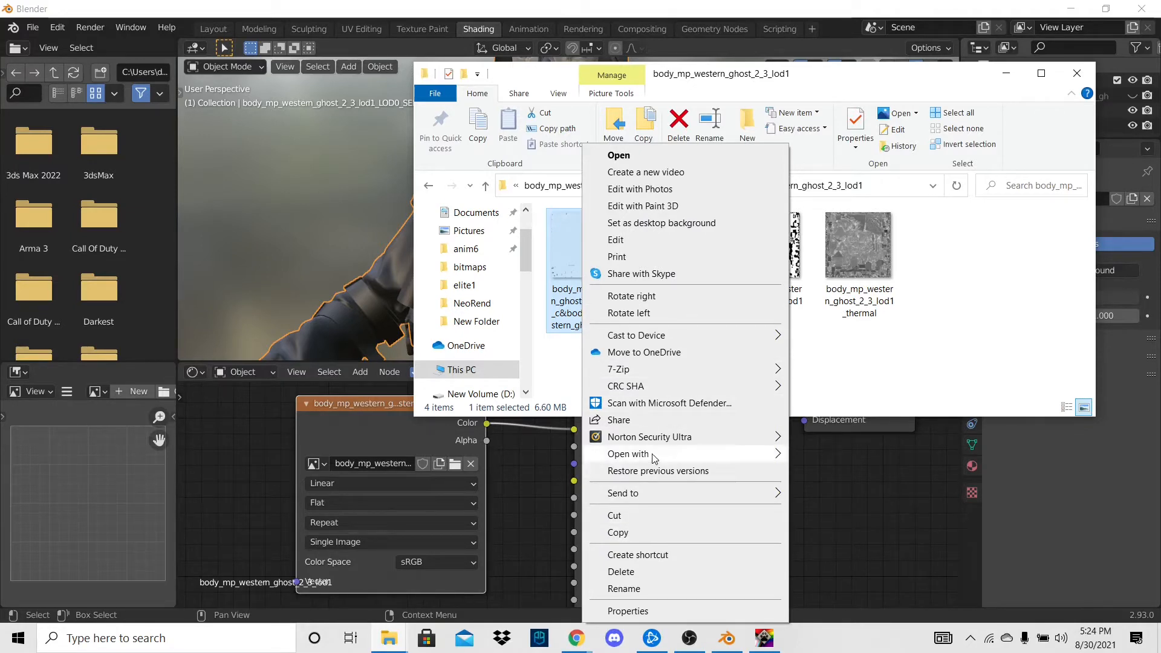
click(565, 379)
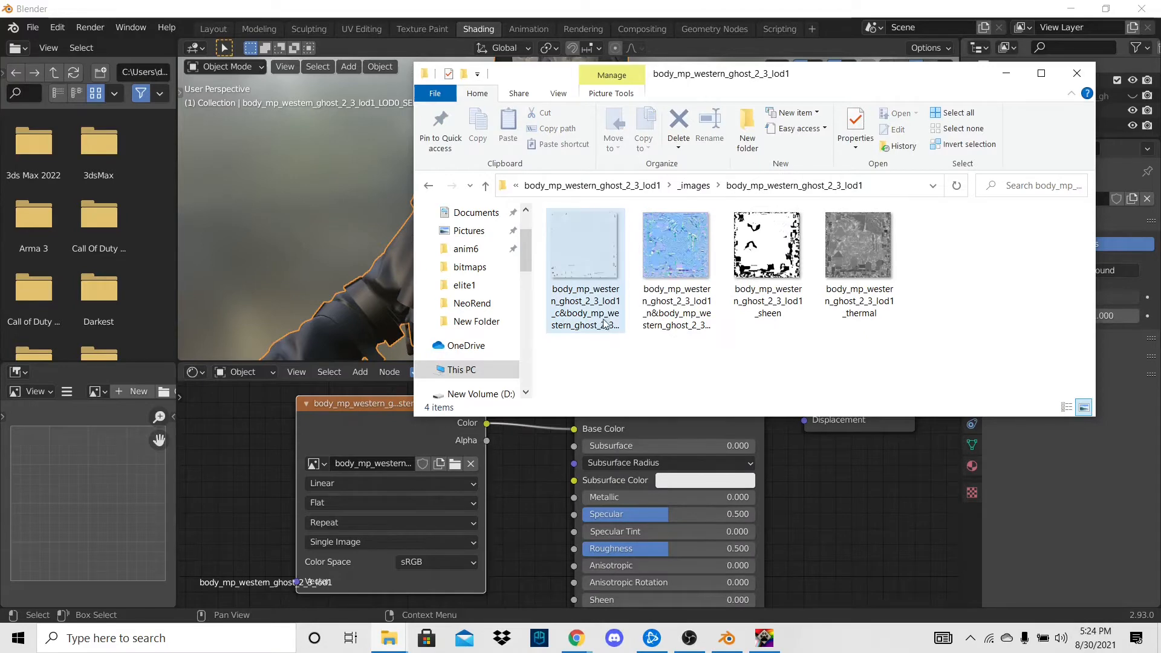
right_click(603, 323)
mouse_move(661, 460)
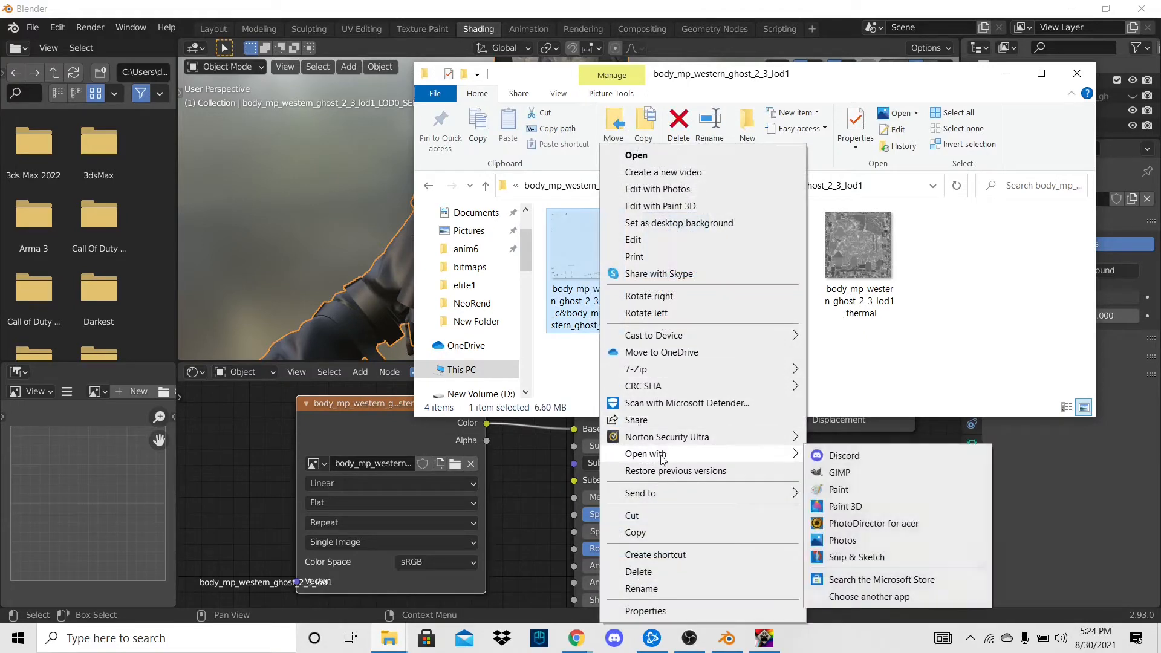
click(871, 474)
click(868, 469)
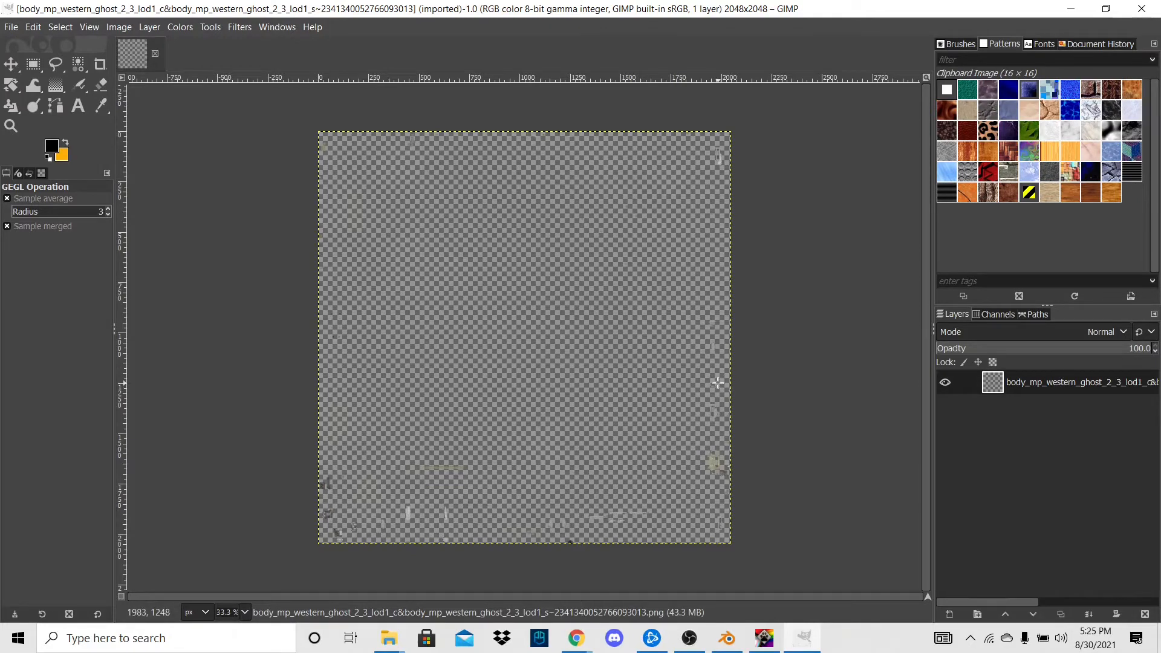
Step: Duplicate the nearly transparent color texture layer repeatedly, building up a stack of about 206 layers
key(ctrl+shift+d)
key(ctrl+shift+d)
key(ctrl+shift+d)
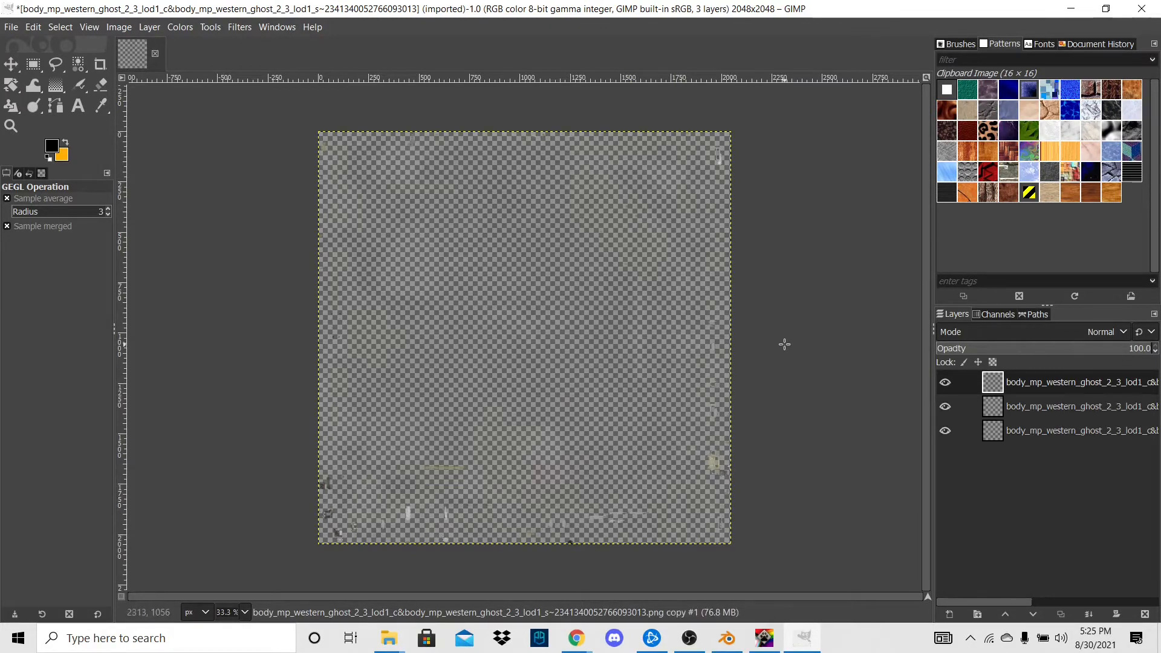
key(ctrl+shift+d)
key(ctrl+shift+d)
key(ctrl+shift+d)
key(ctrl+shift+d)
key(ctrl+shift+d)
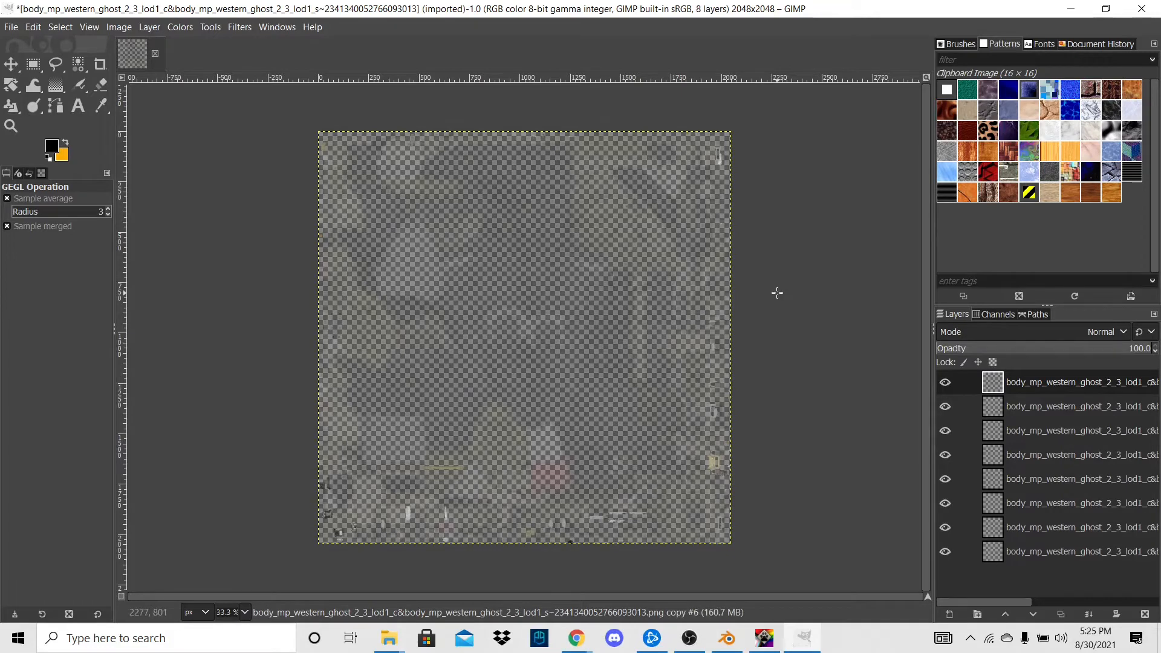
key(ctrl+shift+d)
key(ctrl+shift+d)
key(ctrl+shift+d)
key(ctrl+shift+d)
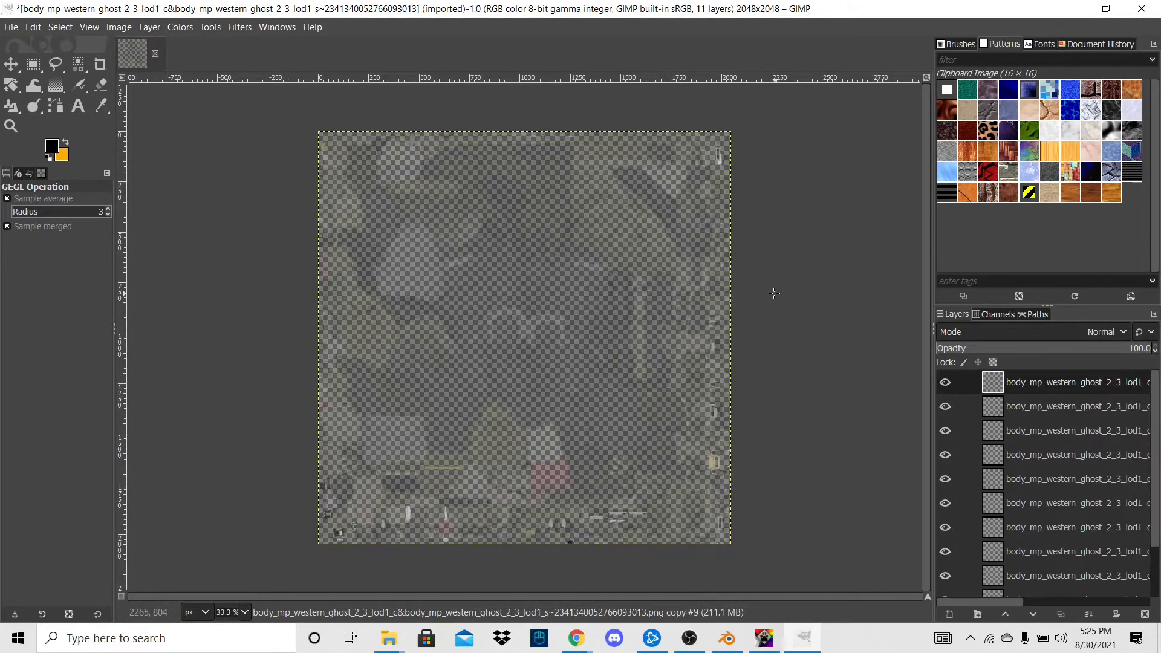
key(ctrl+shift+d)
key(ctrl+shift+d)
key(ctrl+shift+d)
key(ctrl+shift+d)
key(ctrl+shift+d)
key(ctrl+shift+d)
key(ctrl+shift+d)
key(ctrl+shift+d)
key(ctrl+shift+d)
key(ctrl+shift+d)
key(ctrl+shift+d)
key(ctrl+shift+d)
key(ctrl+shift+d)
key(ctrl+shift+d)
key(ctrl+shift+d)
key(ctrl+shift+d)
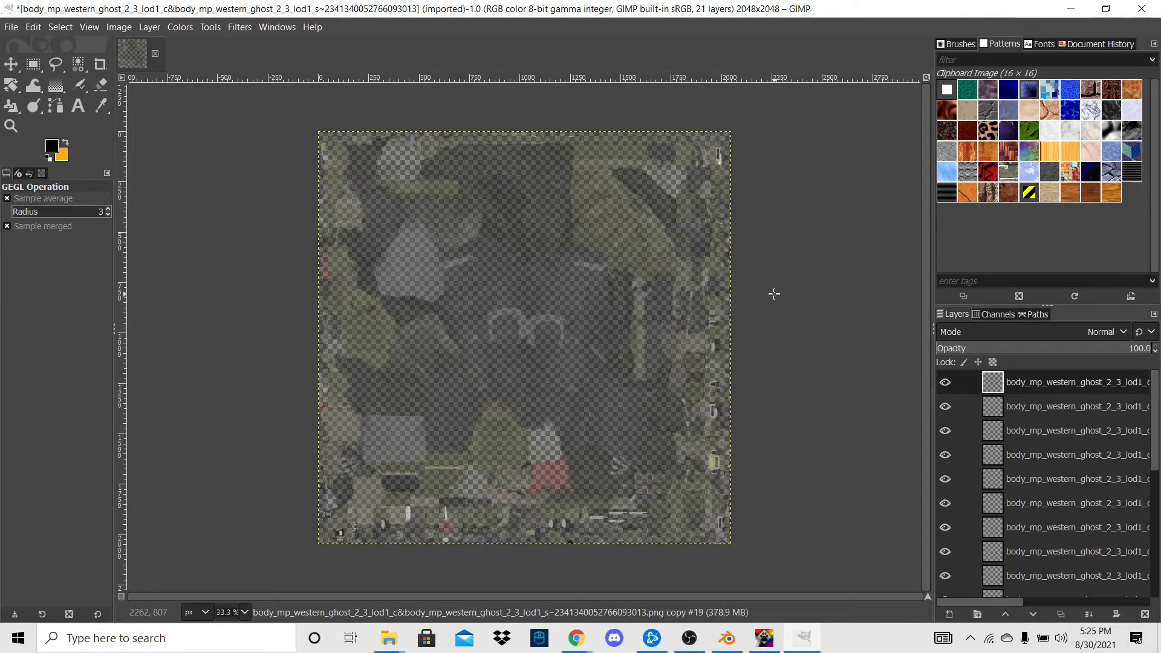
key(ctrl+shift+d)
key(ctrl+shift+d)
key(ctrl+shift+d)
key(ctrl+shift+d)
key(ctrl+shift+d)
key(ctrl+shift+d)
key(ctrl+shift+d)
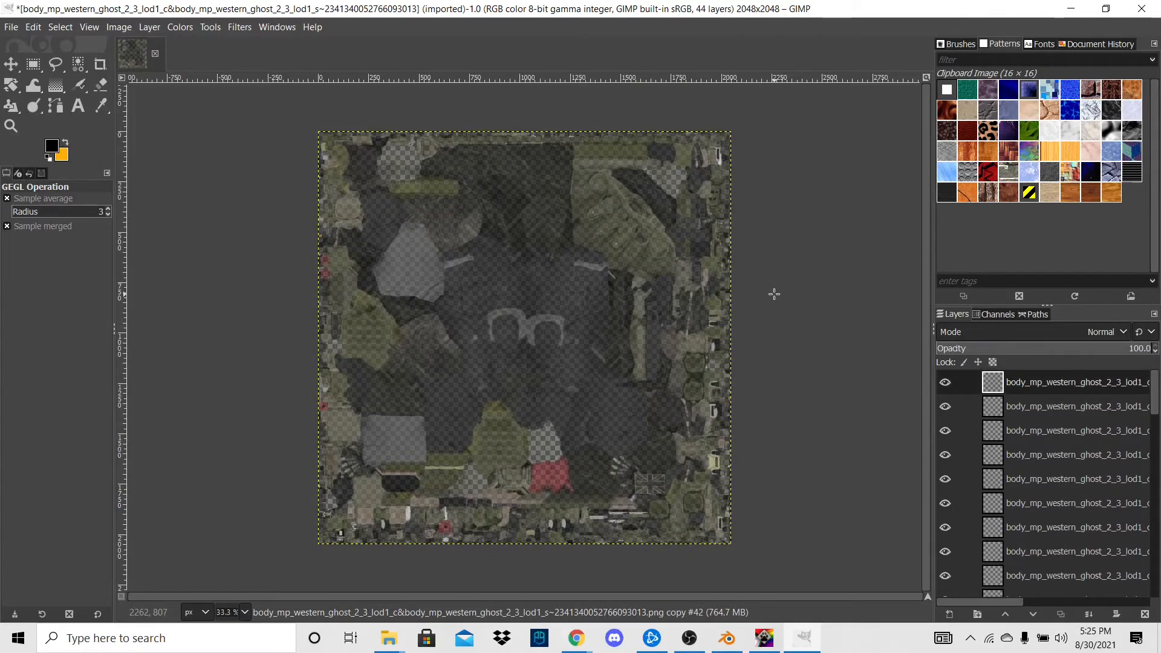
key(shift+ctrl+d)
key(shift+ctrl+d)
key(shift+ctrl+d)
key(shift+ctrl+d)
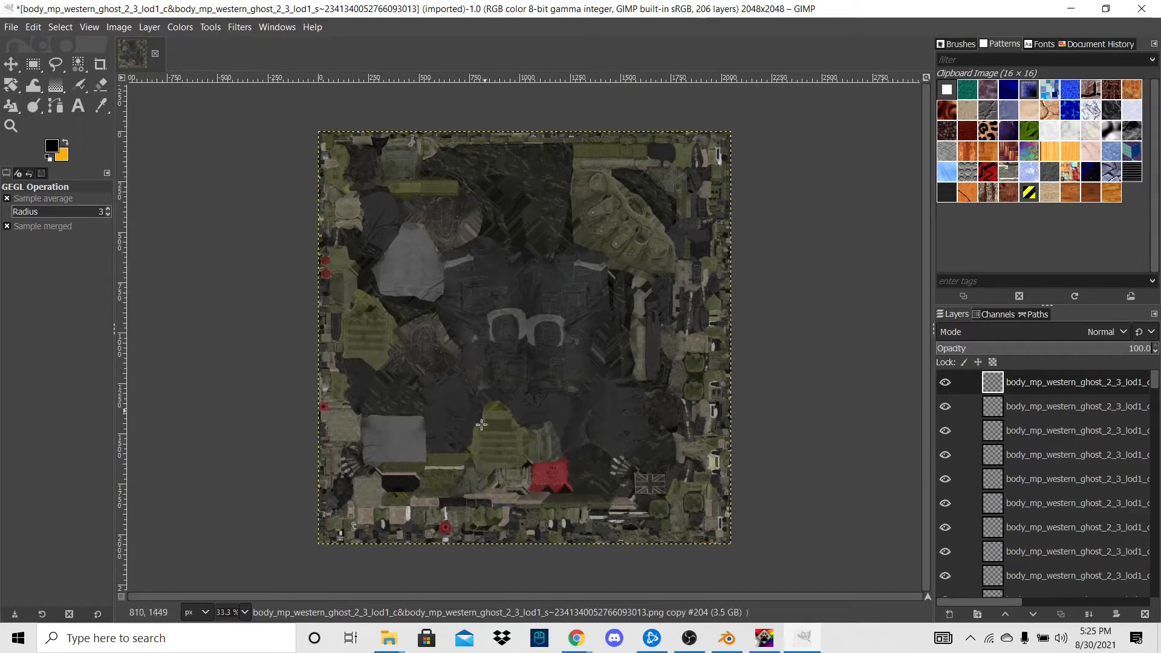
Step: Overwrite the original body color texture PNG with the layered image and return to Blender
click(15, 26)
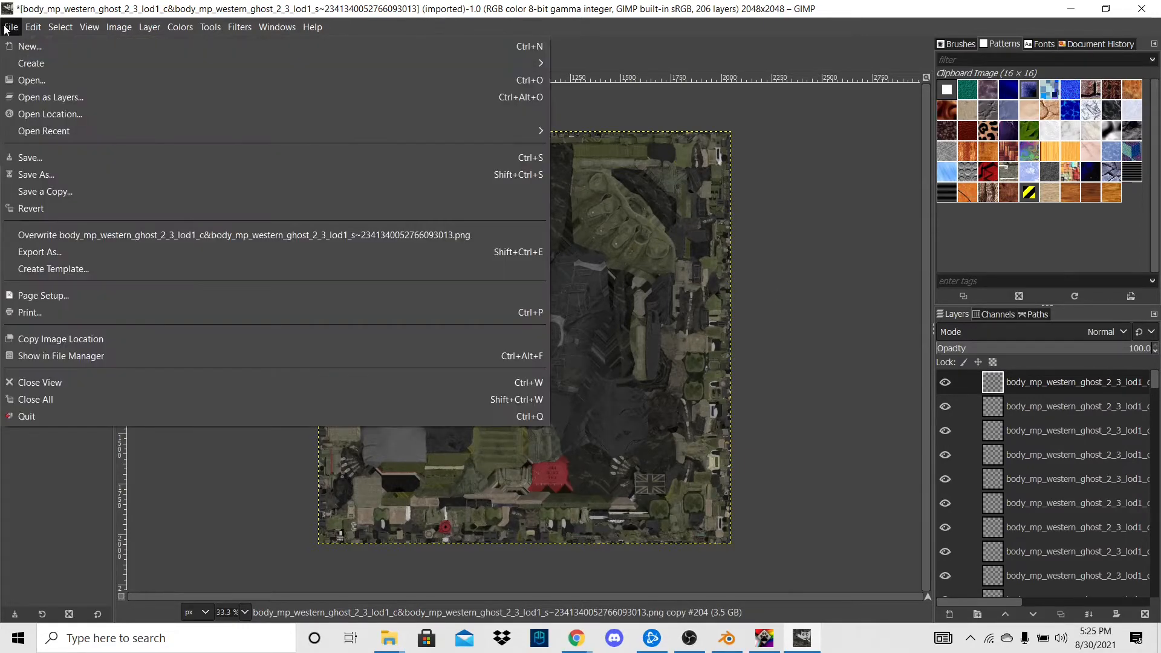
click(76, 234)
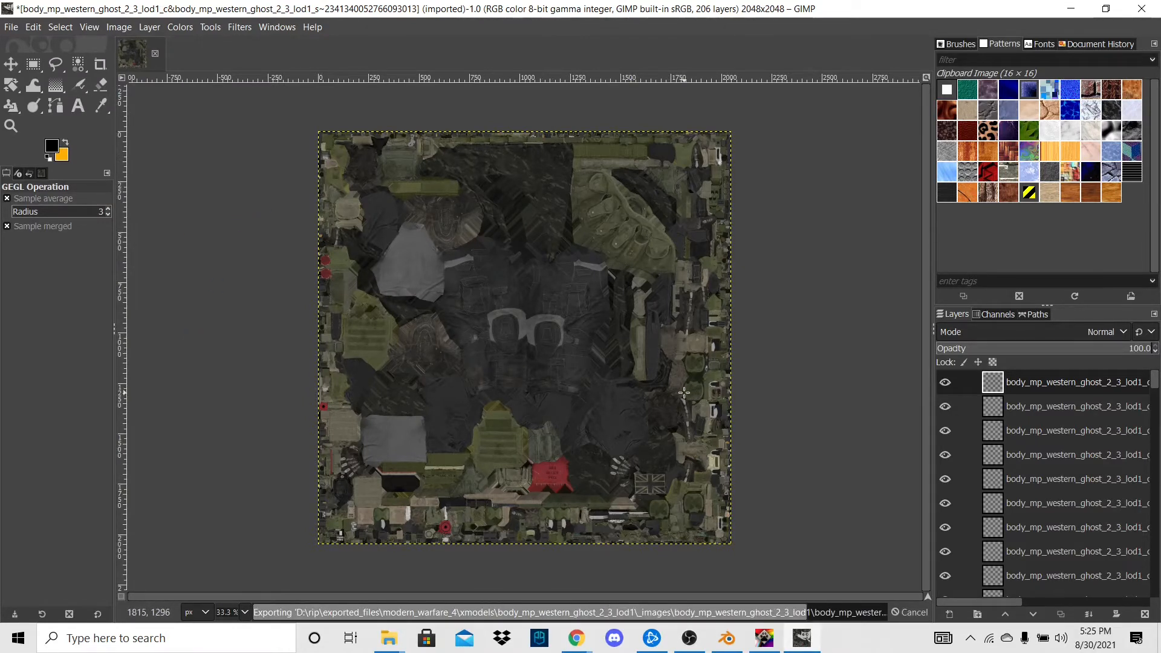
click(1076, 12)
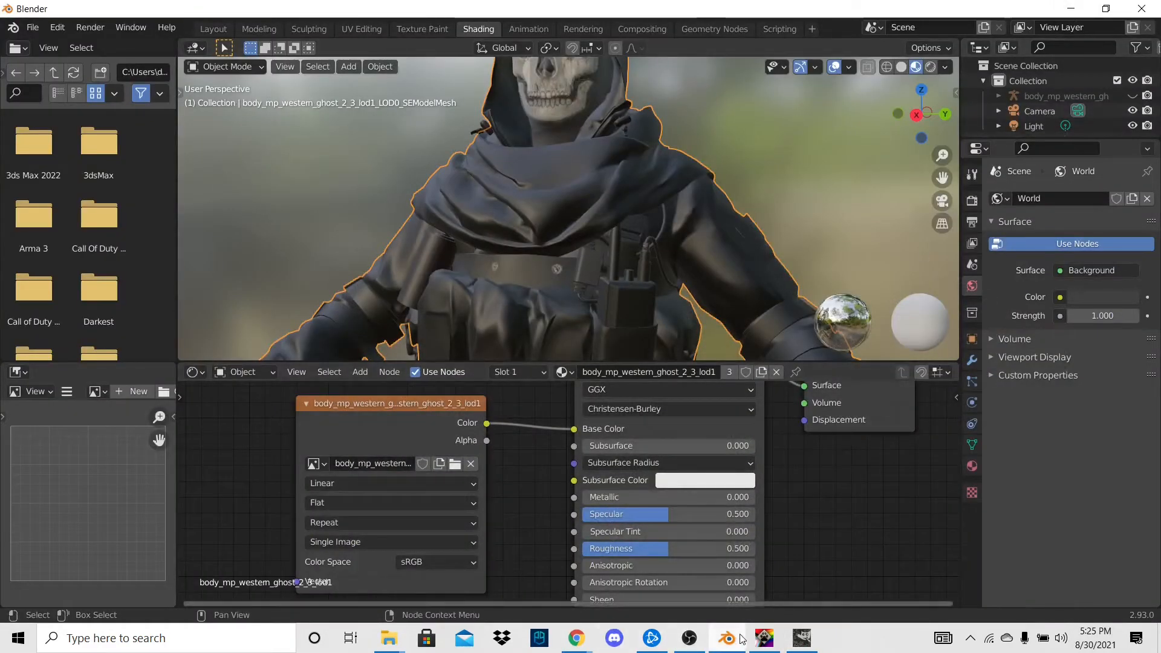
Step: Bring the rebuilt color texture, the image with _c in its name, into the Ghost material's shader nodes
mouse_move(405, 642)
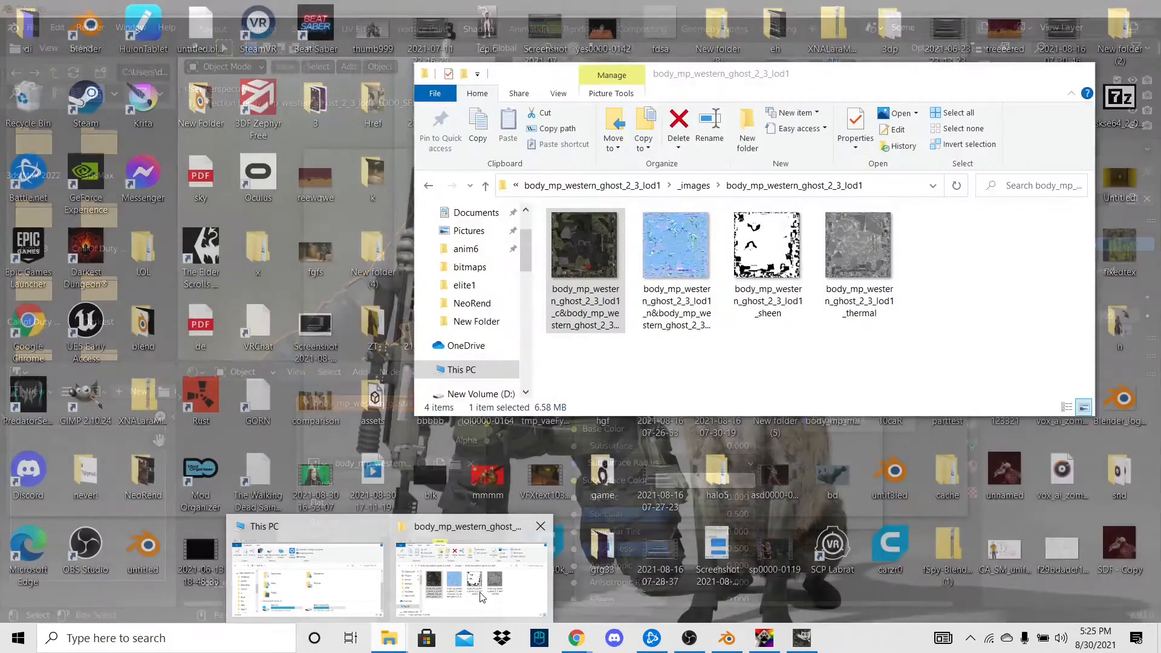
click(472, 574)
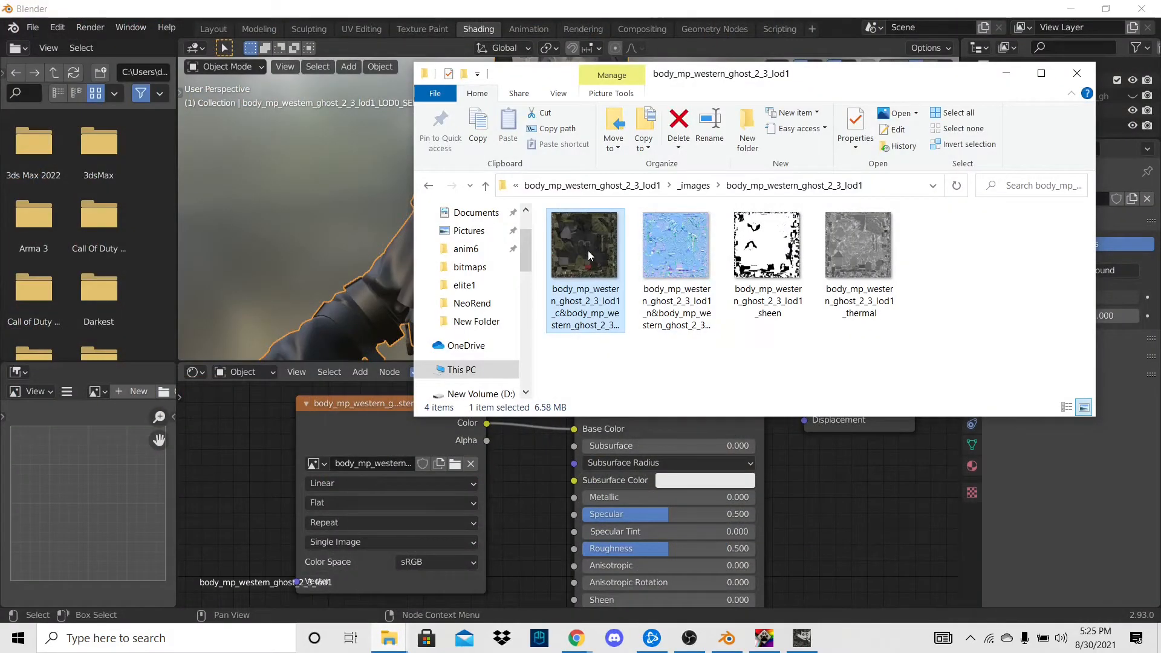
drag(592, 293, 218, 459)
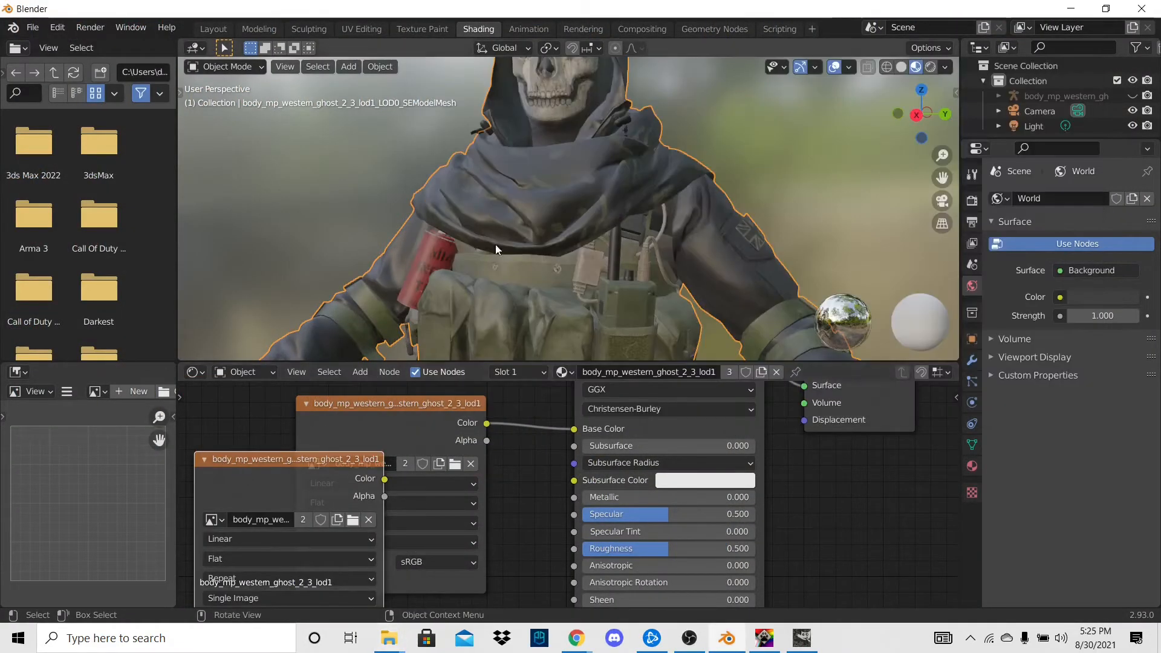
mouse_move(676, 208)
middle_down()
mouse_move(828, 213)
mouse_move(651, 181)
mouse_move(528, 185)
mouse_move(676, 197)
middle_up()
scroll(677, 196, up, 3)
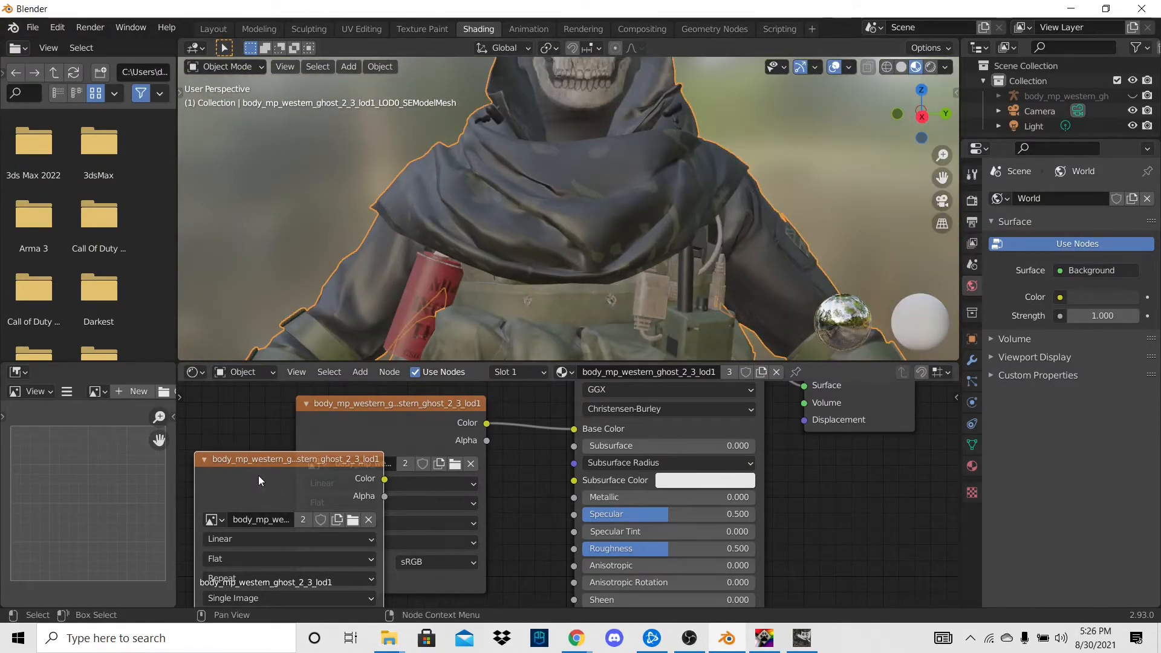
Step: Delete the newly added duplicate image texture node and set the Principled BSDF roughness to 0.871
key(Delete)
scroll(565, 490, down, 7)
middle_drag(643, 505, 504, 492)
scroll(605, 417, up, 3)
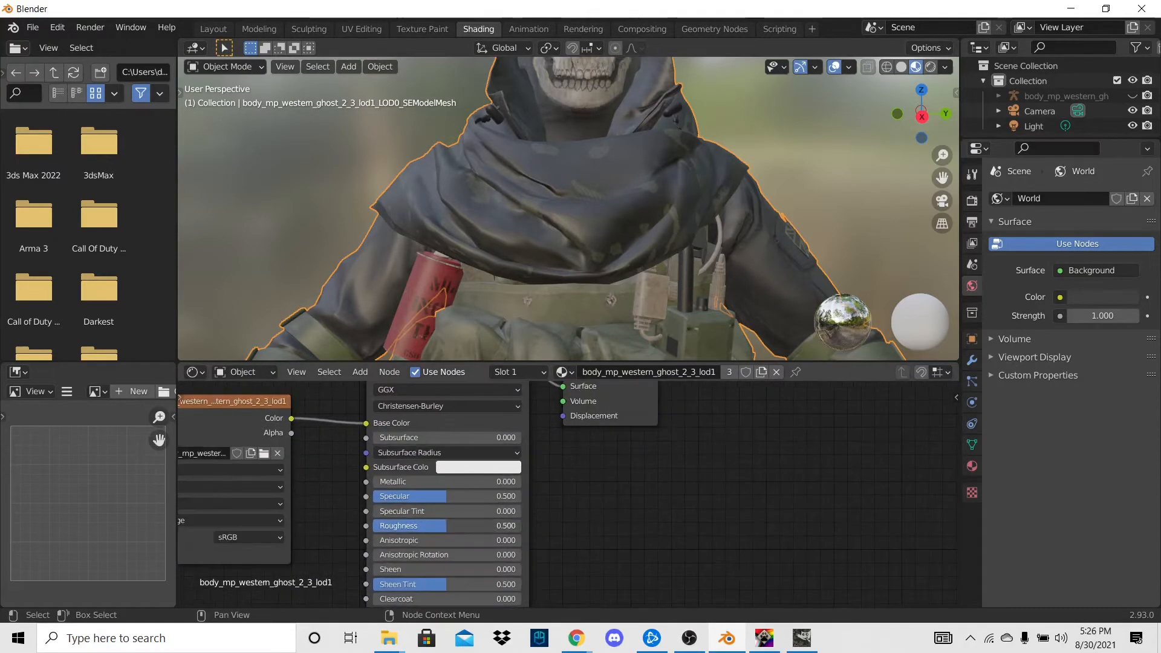
drag(447, 526, 496, 525)
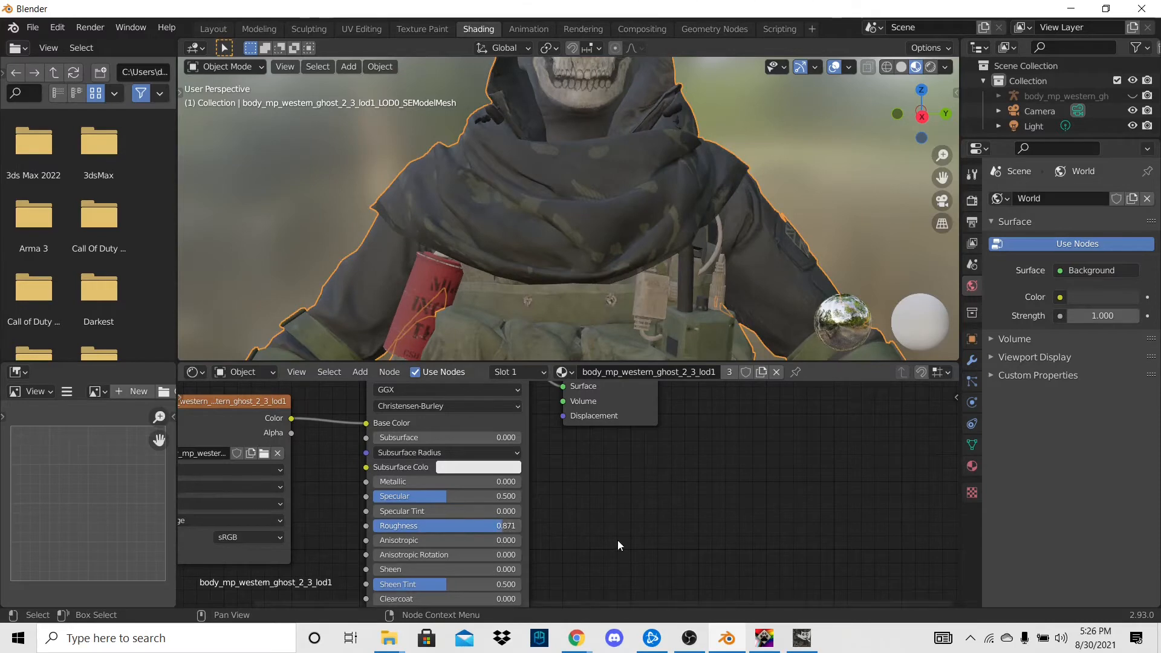
middle_drag(611, 437, 717, 474)
scroll(532, 405, down, 2)
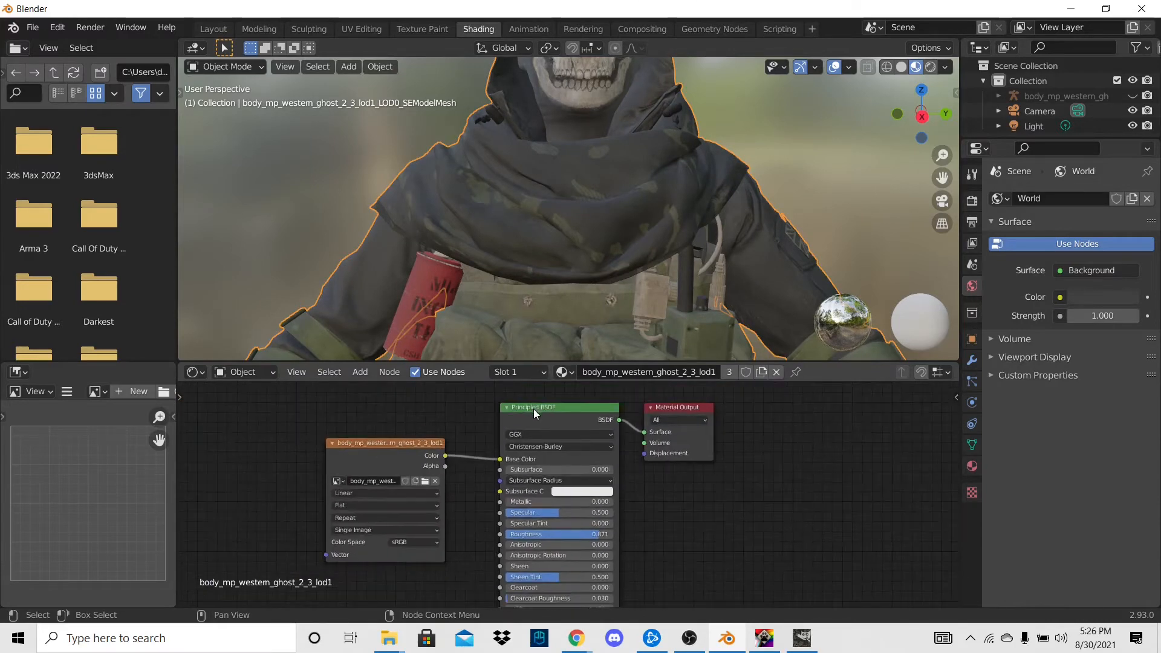
middle_drag(653, 564, 653, 559)
middle_drag(745, 286, 692, 241)
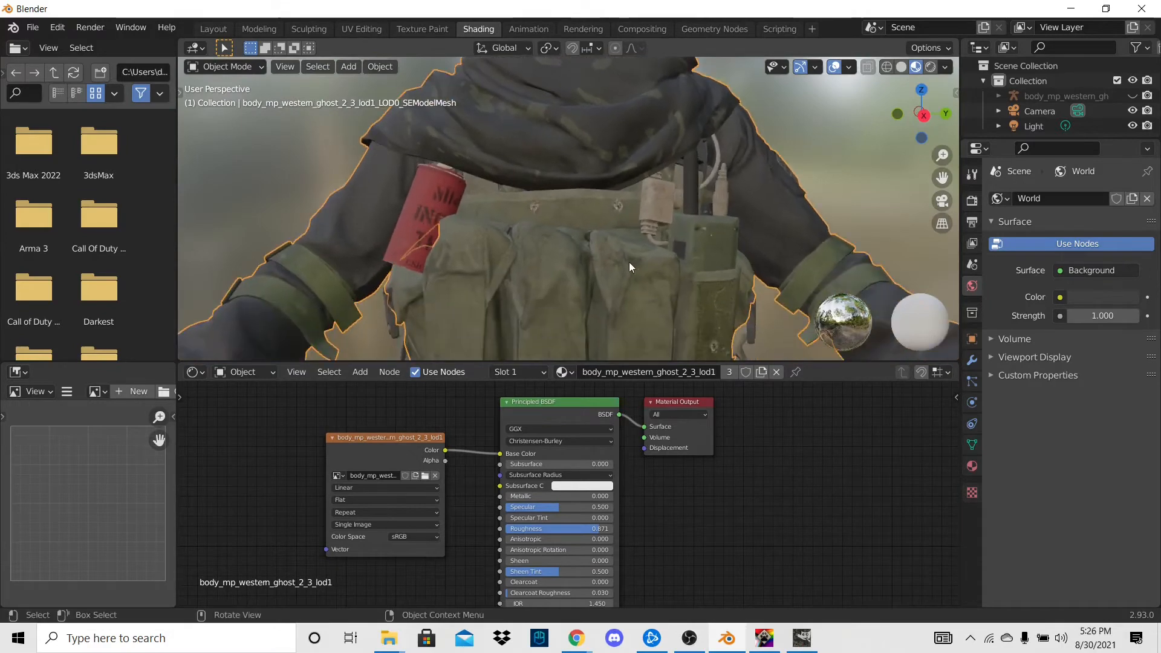
scroll(521, 461, down, 3)
Step: View the body's normal texture, the image with _n in its name, and close the viewer
middle_drag(521, 461, 608, 425)
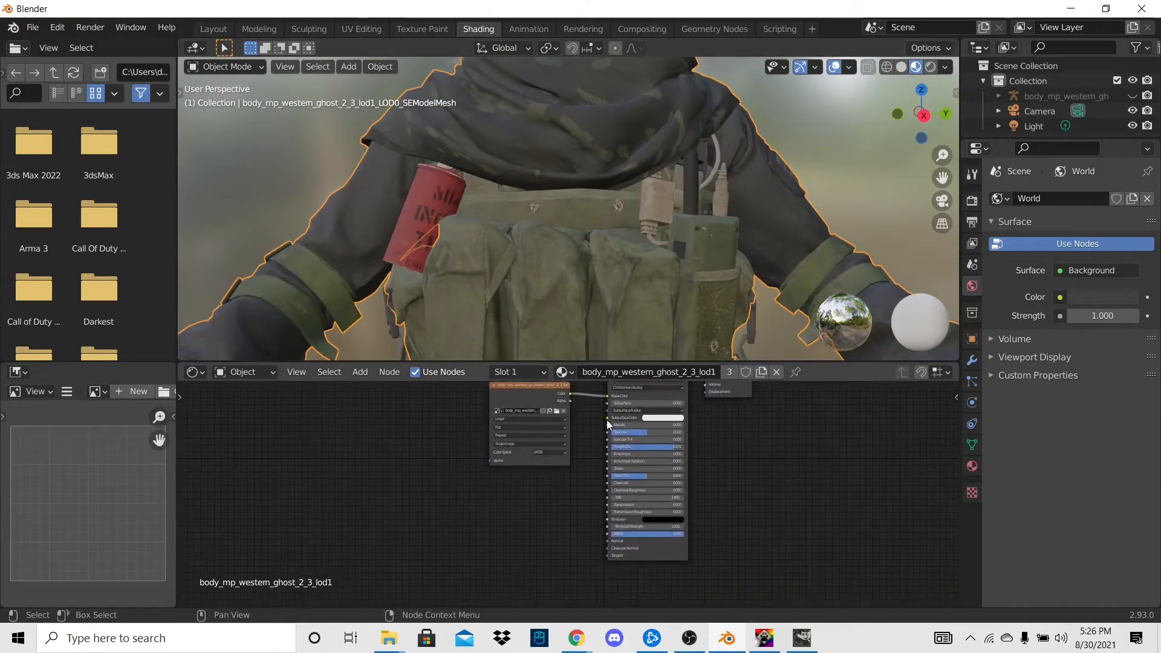
click(389, 638)
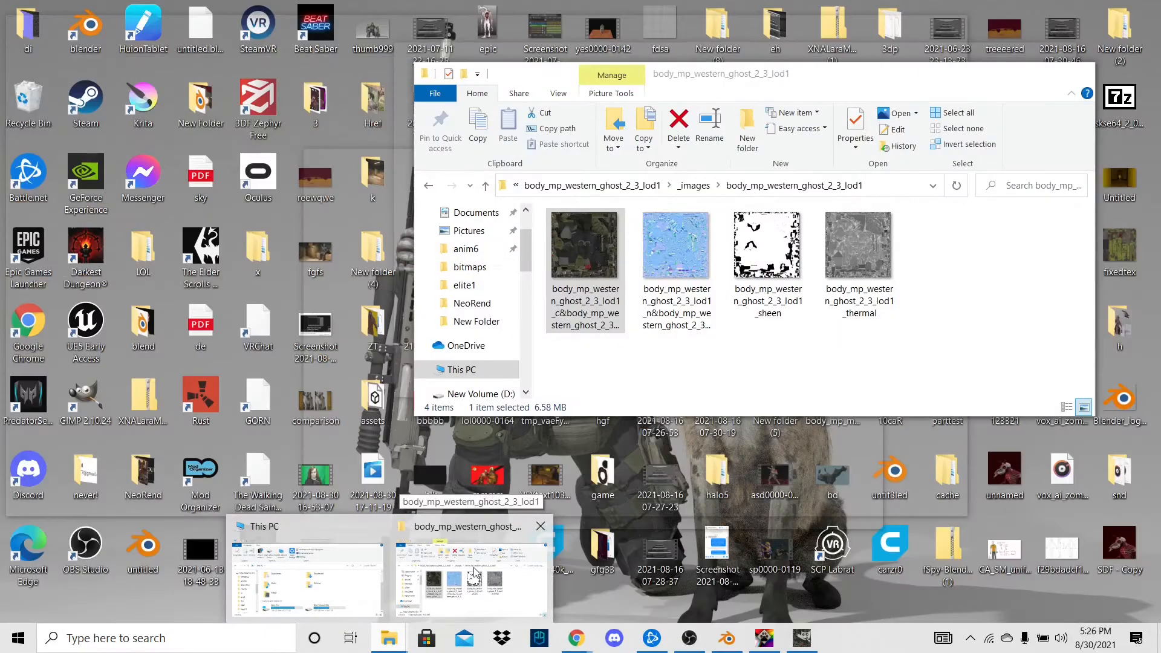
click(457, 590)
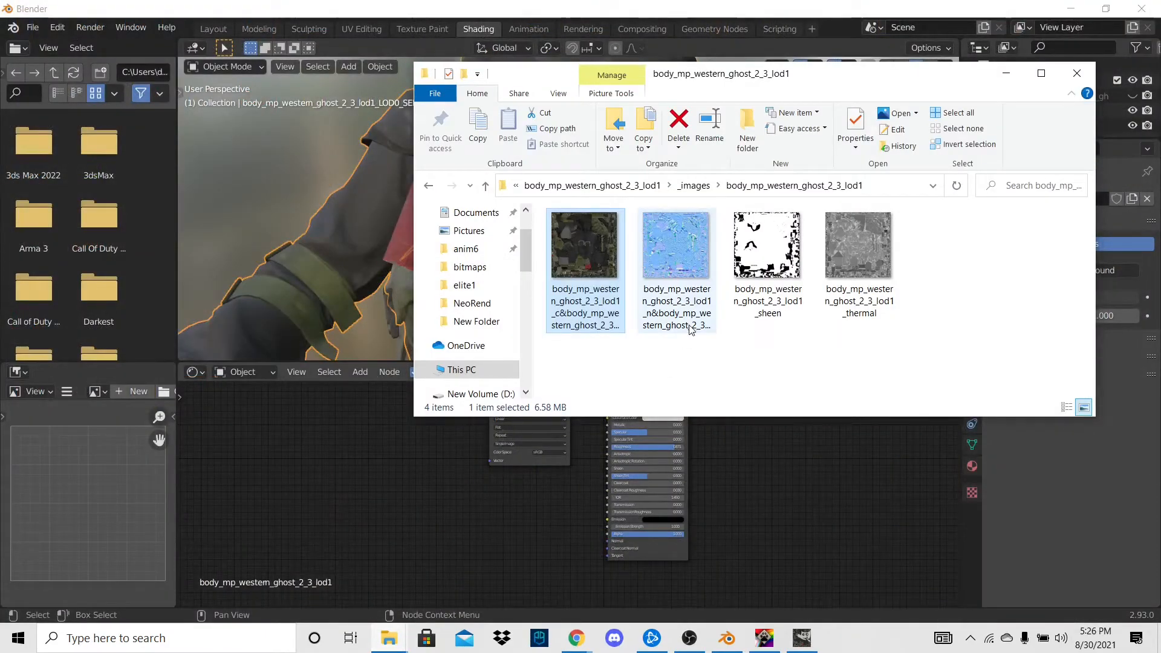
double_click(676, 272)
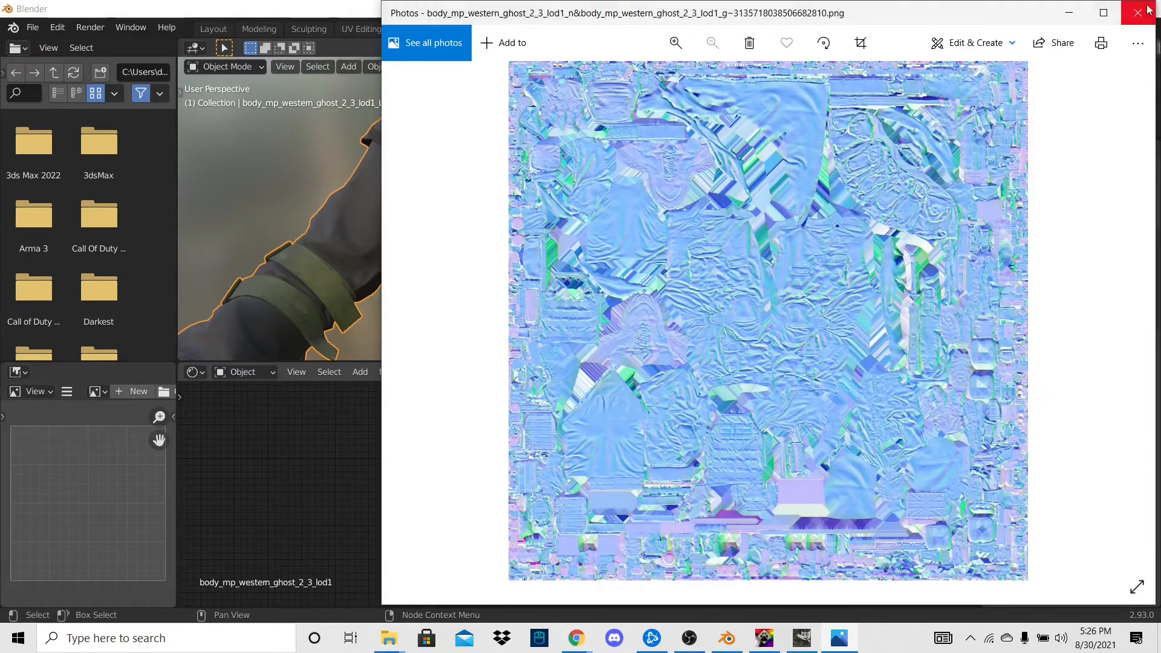
click(1148, 9)
Step: Open the body's normal texture, the image with _n in its name, in GIMP
right_click(688, 243)
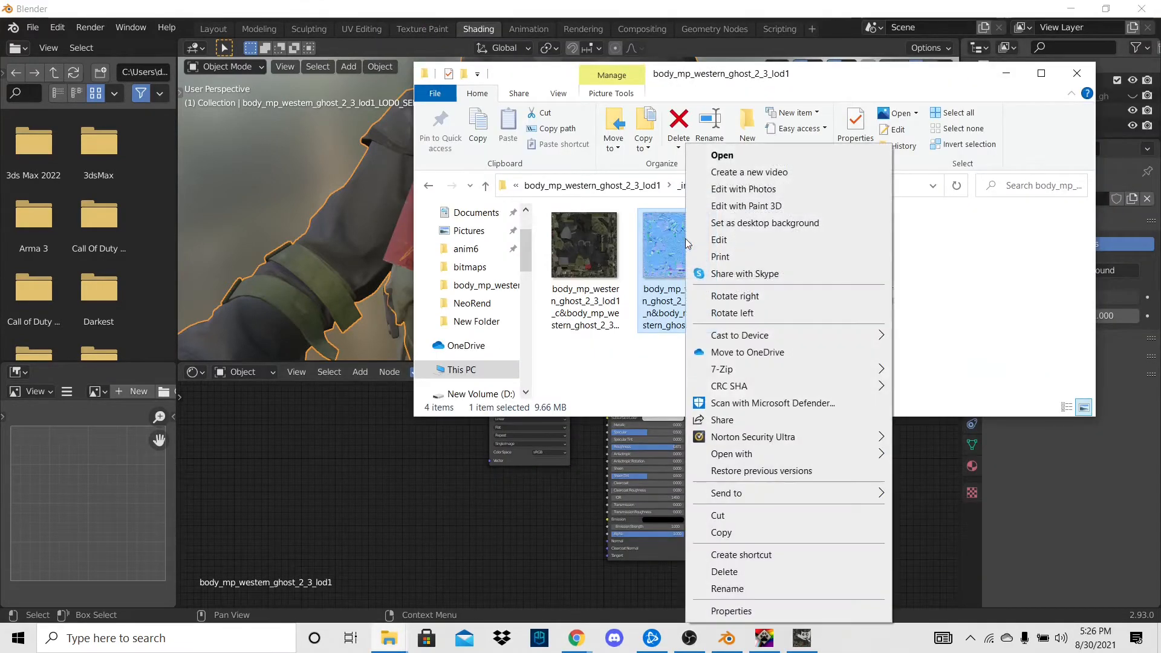
mouse_move(732, 340)
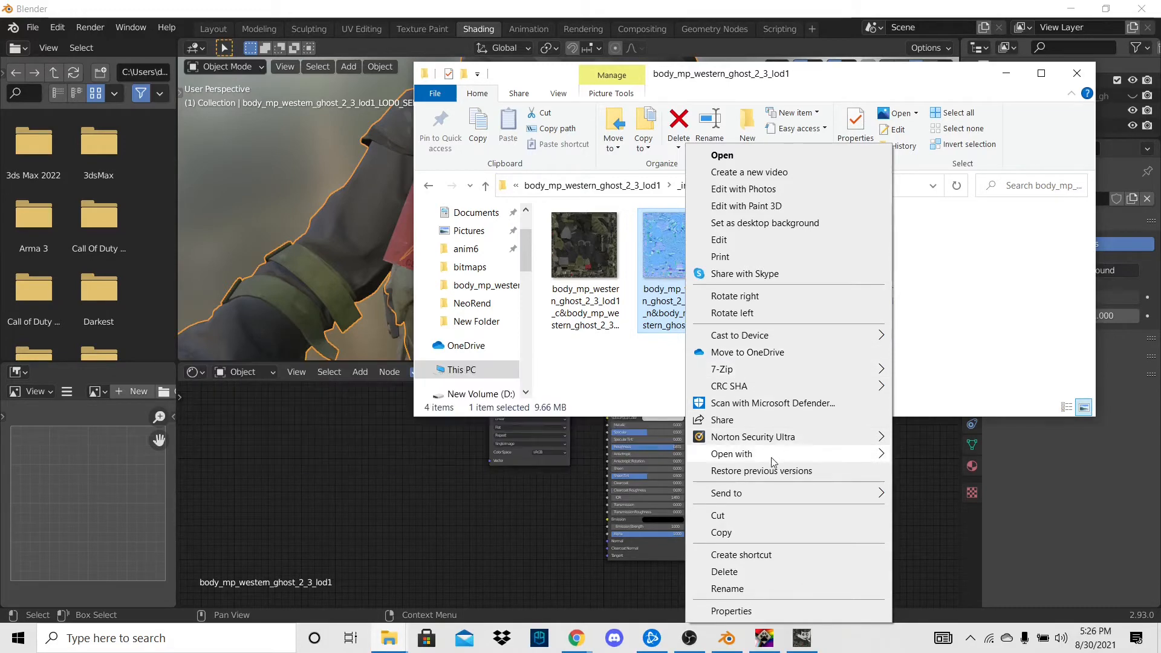
mouse_move(812, 455)
click(910, 469)
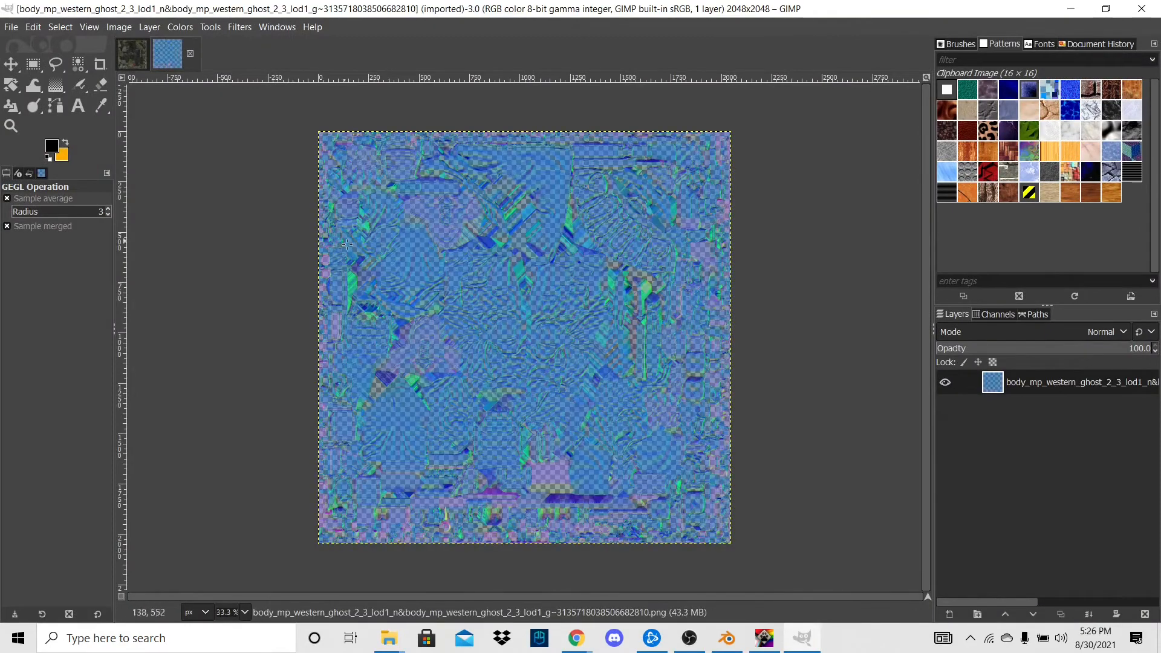
Step: Duplicate the semi-transparent normal texture layer repeatedly, building up a stack of about 58 layers
mouse_move(636, 336)
middle_down()
mouse_move(613, 339)
mouse_move(637, 355)
middle_up()
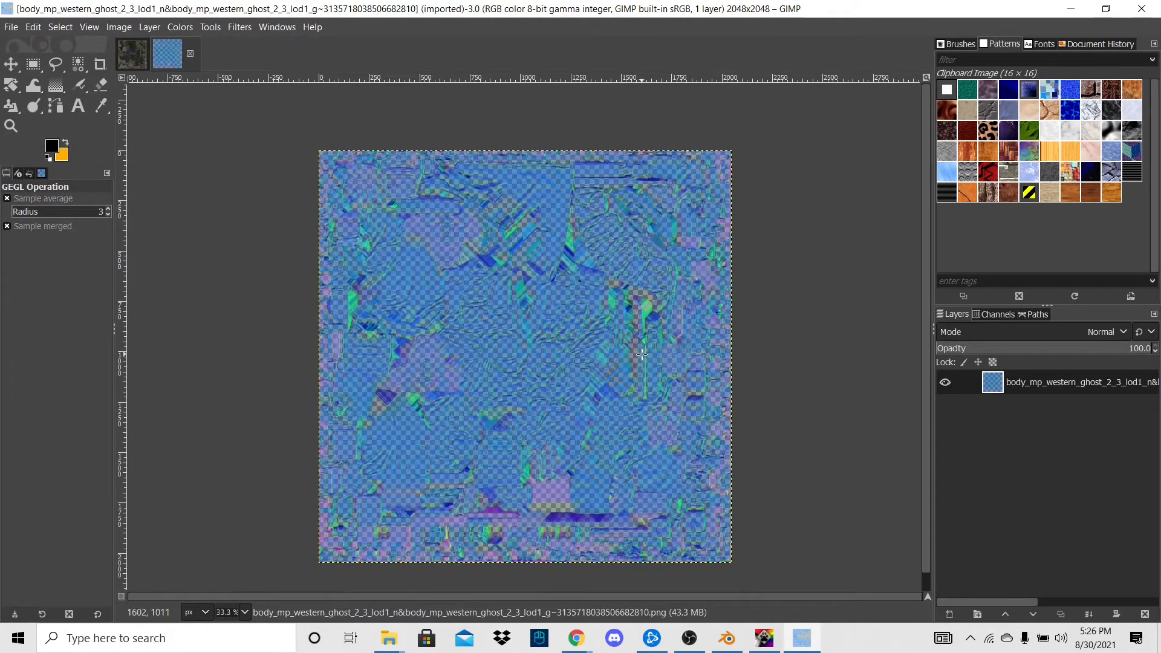
key(shift+ctrl+d)
key(shift+ctrl+d)
key(shift+ctrl+d)
key(shift+ctrl+d)
key(shift+ctrl+d)
key(shift+ctrl+d)
key(shift+ctrl+d)
key(shift+ctrl+d)
key(shift+ctrl+d)
key(shift+ctrl+d)
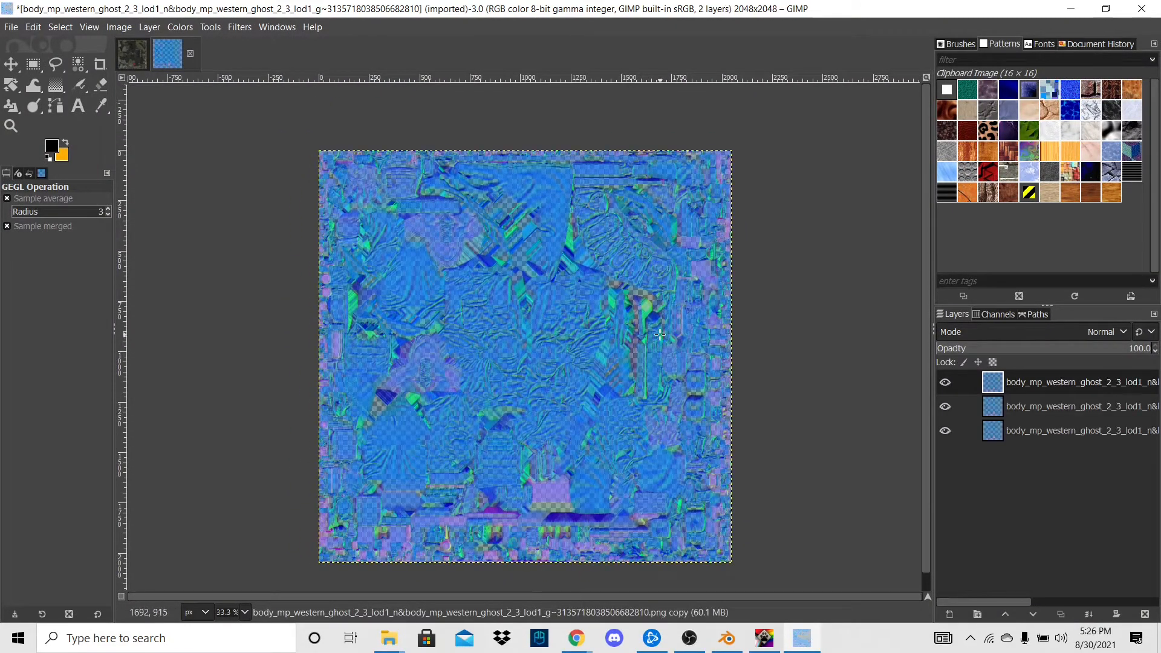
key(ctrl+shift+d)
key(ctrl+shift+d)
key(ctrl+shift+d)
key(ctrl+shift+d)
key(ctrl+shift+d)
key(ctrl+shift+d)
key(ctrl+shift+d)
key(ctrl+shift+d)
key(ctrl+shift+d)
key(ctrl+shift+d)
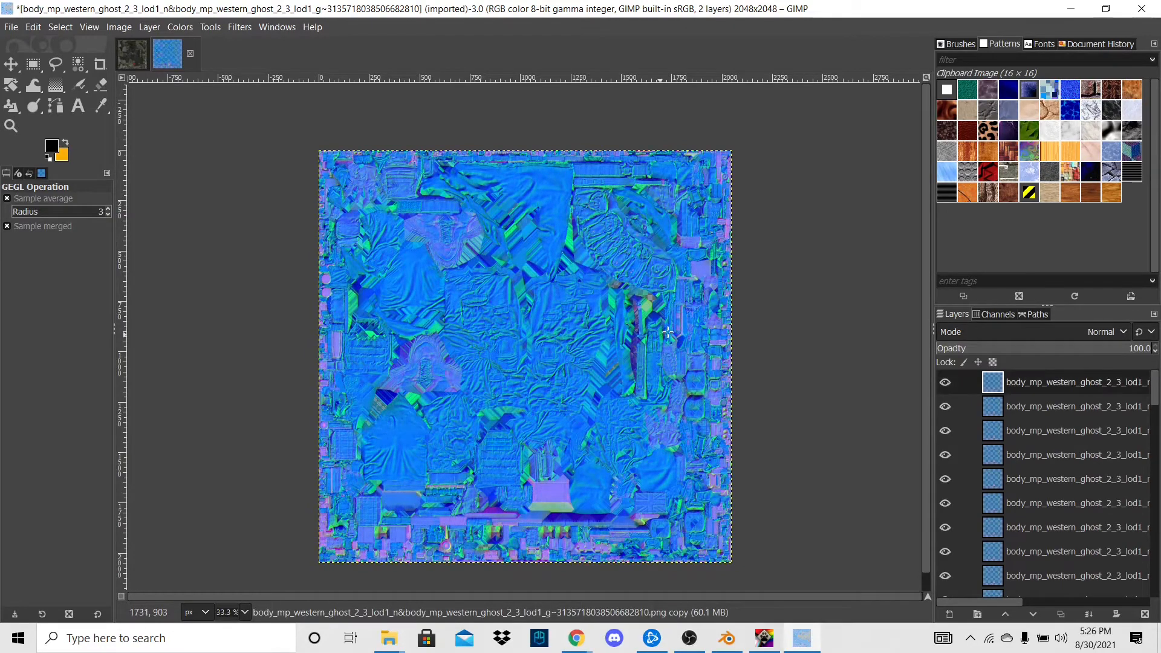
mouse_move(631, 307)
middle_down()
mouse_move(671, 298)
mouse_move(685, 314)
mouse_move(640, 293)
middle_up()
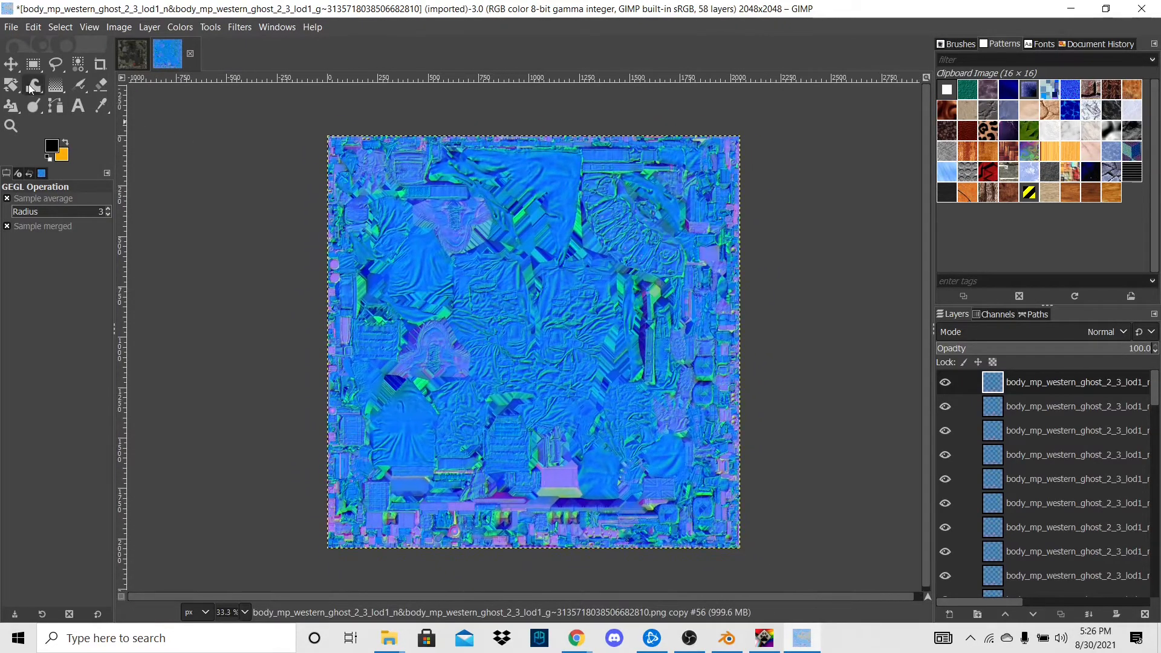
Step: Overwrite the original body normal texture PNG with the layered image and leave GIMP
click(11, 27)
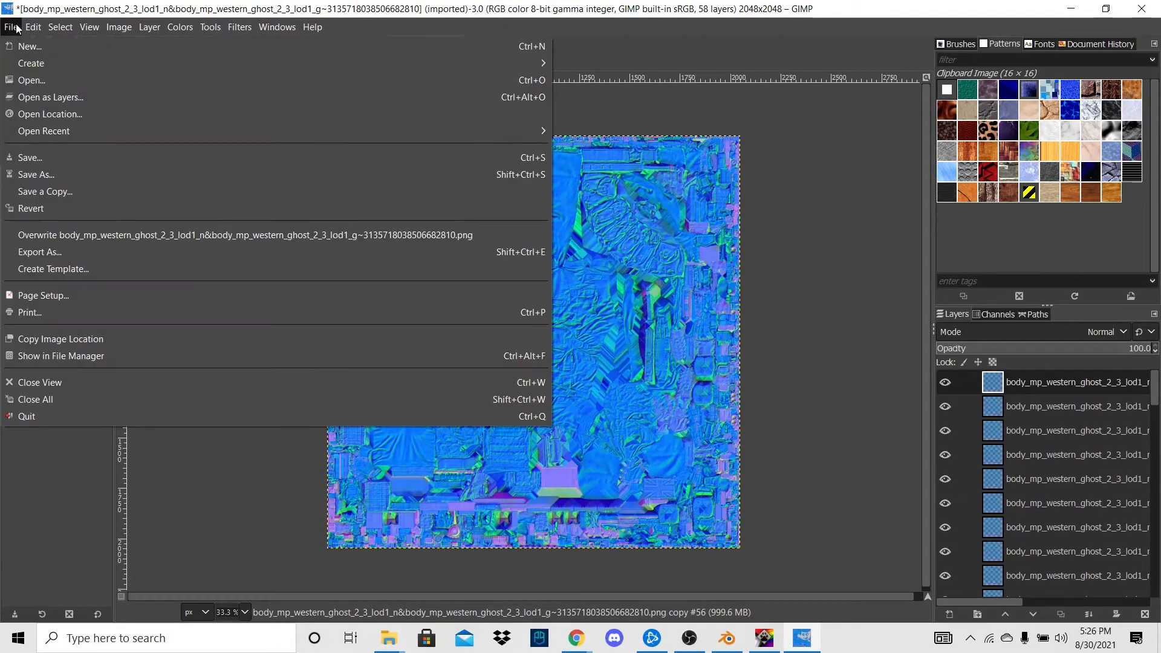
click(35, 228)
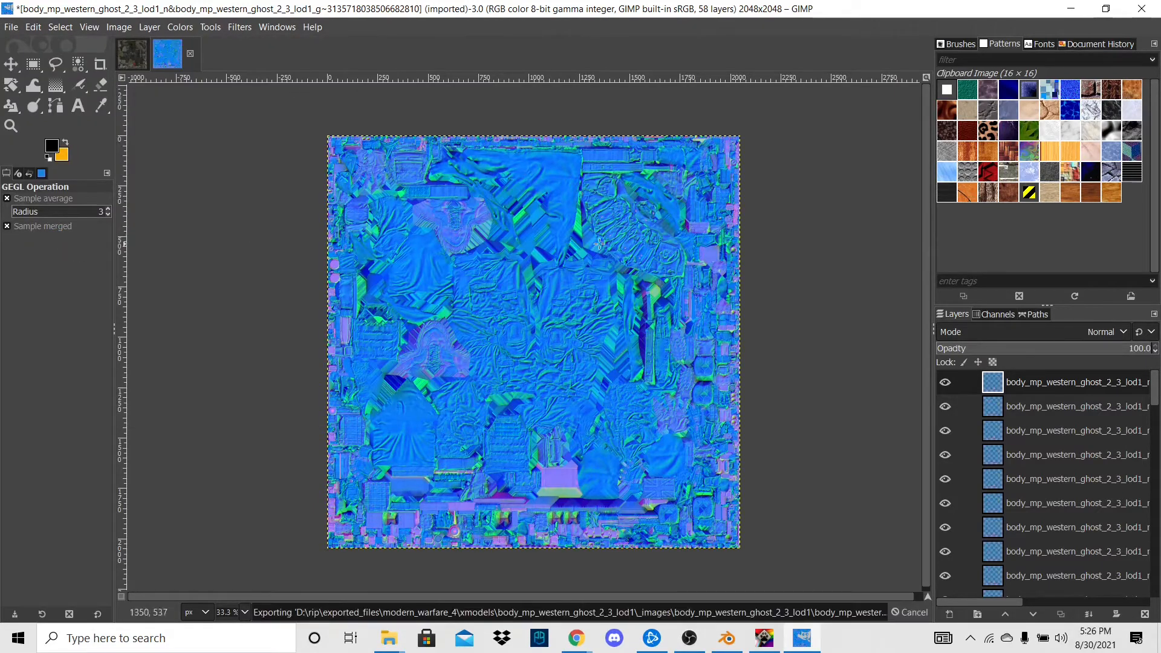
click(1081, 12)
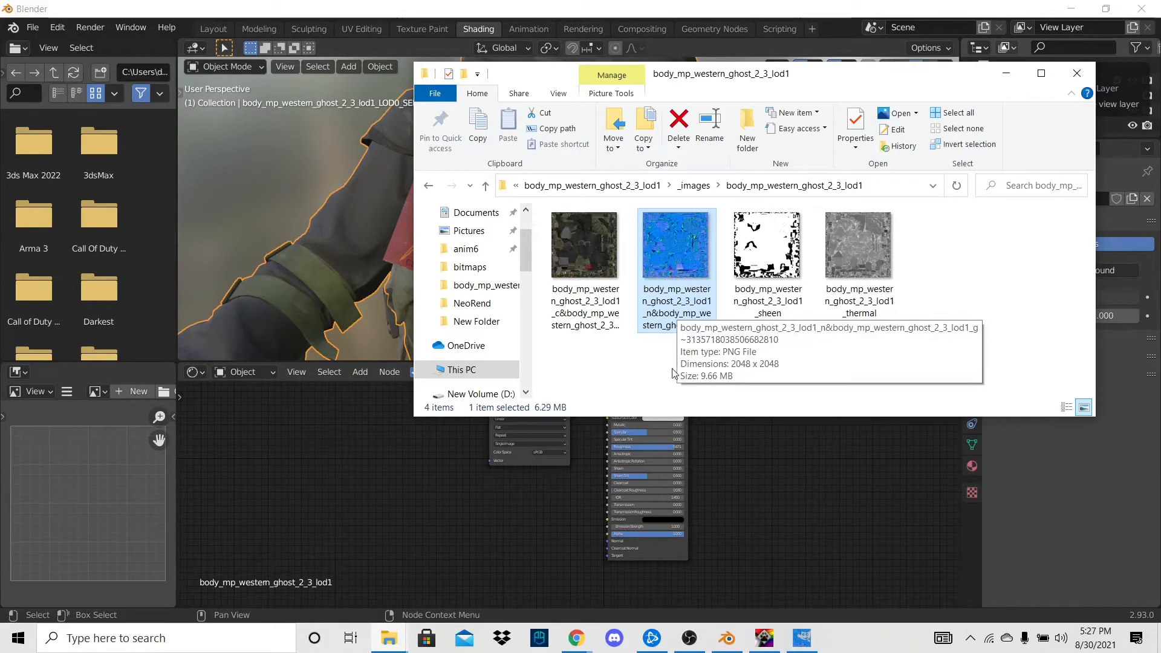
Step: Add the rebuilt normal texture to the Ghost material in Blender as an image node below the color texture
drag(542, 434, 389, 496)
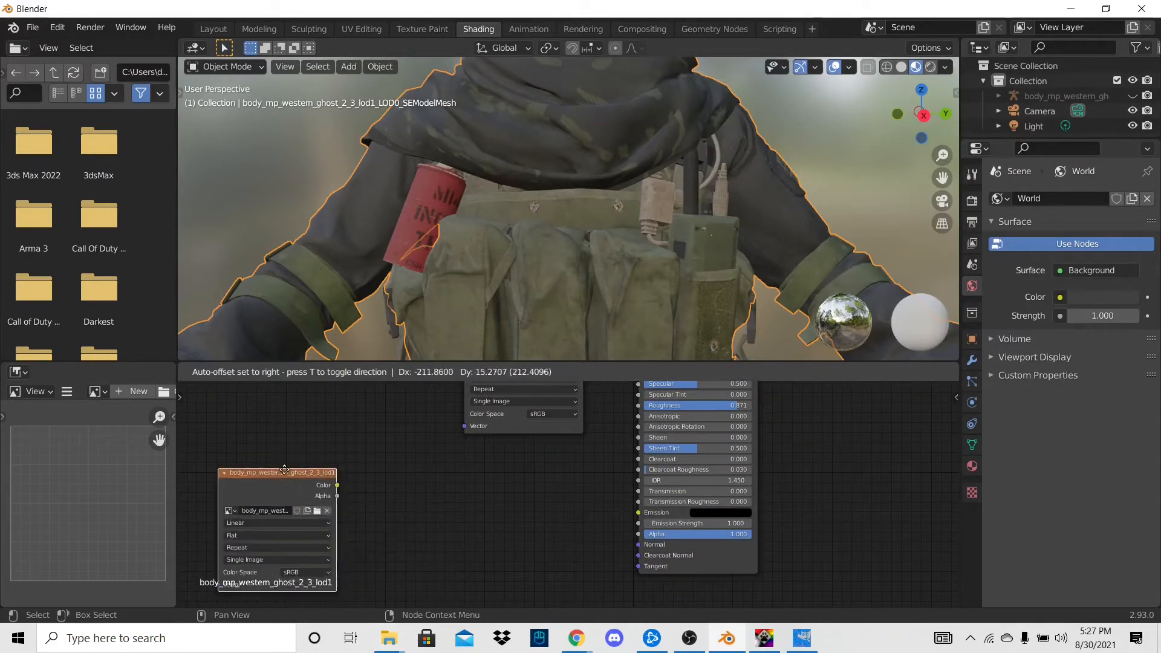
click(293, 463)
middle_drag(541, 507, 556, 490)
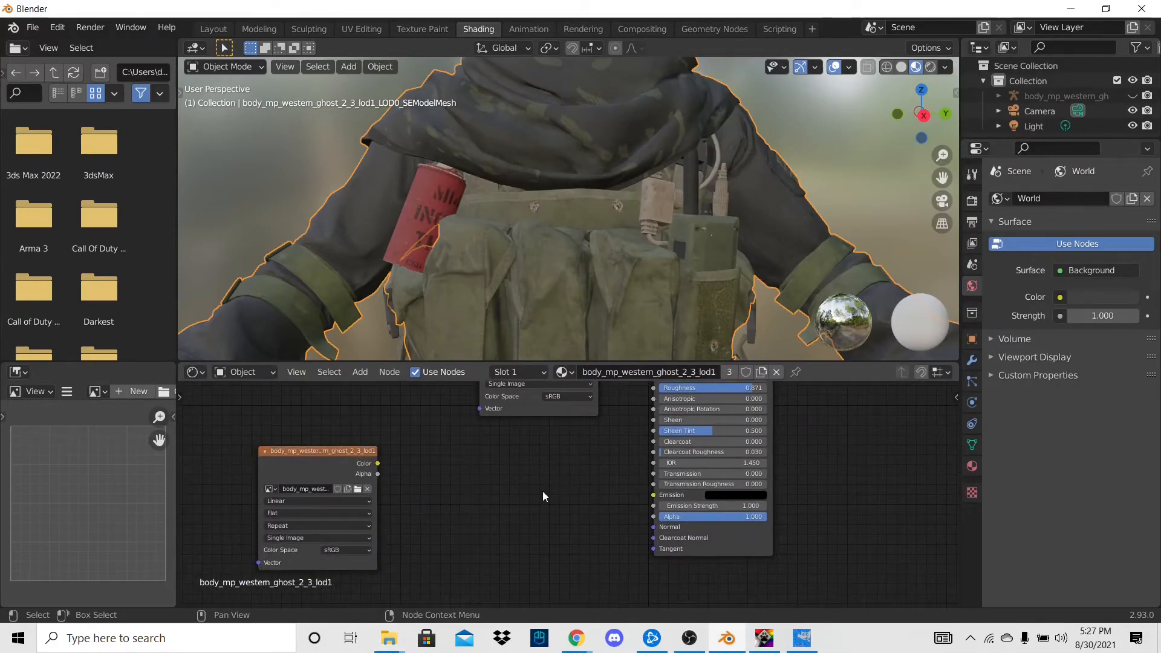
Step: Add a Normal Map node between the normal texture node and the Principled BSDF
key(shift+a)
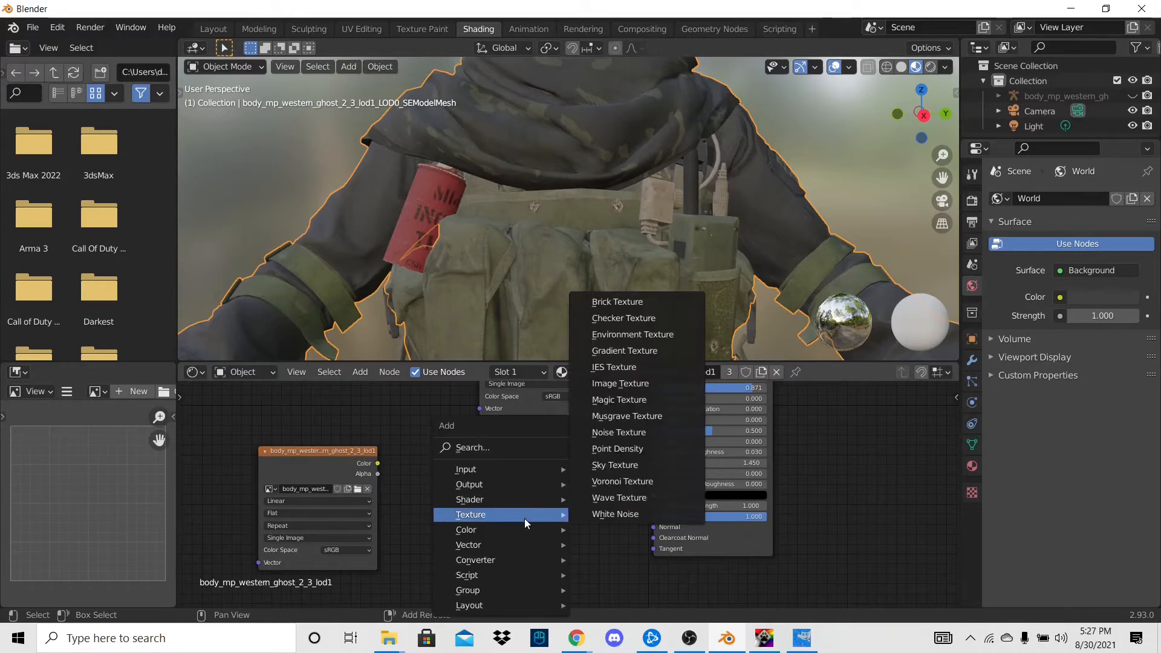
mouse_move(507, 543)
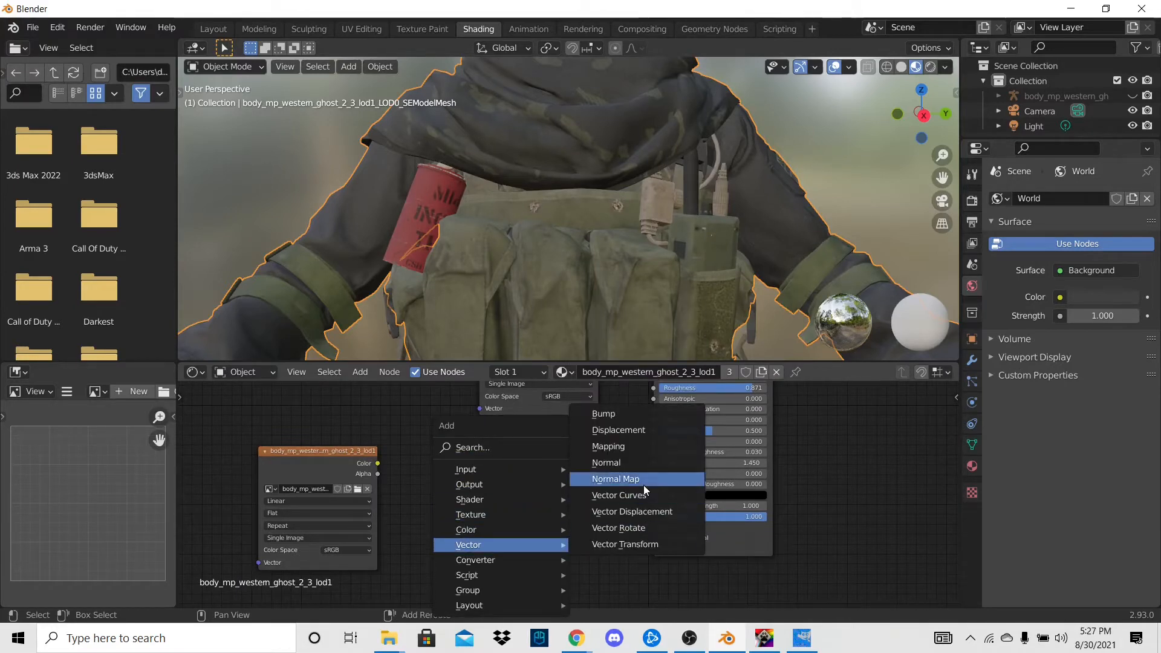
click(643, 484)
click(500, 481)
Step: Connect the normal texture's Color output to the Normal Map node's Color input and reposition both nodes
scroll(561, 557, down, 3)
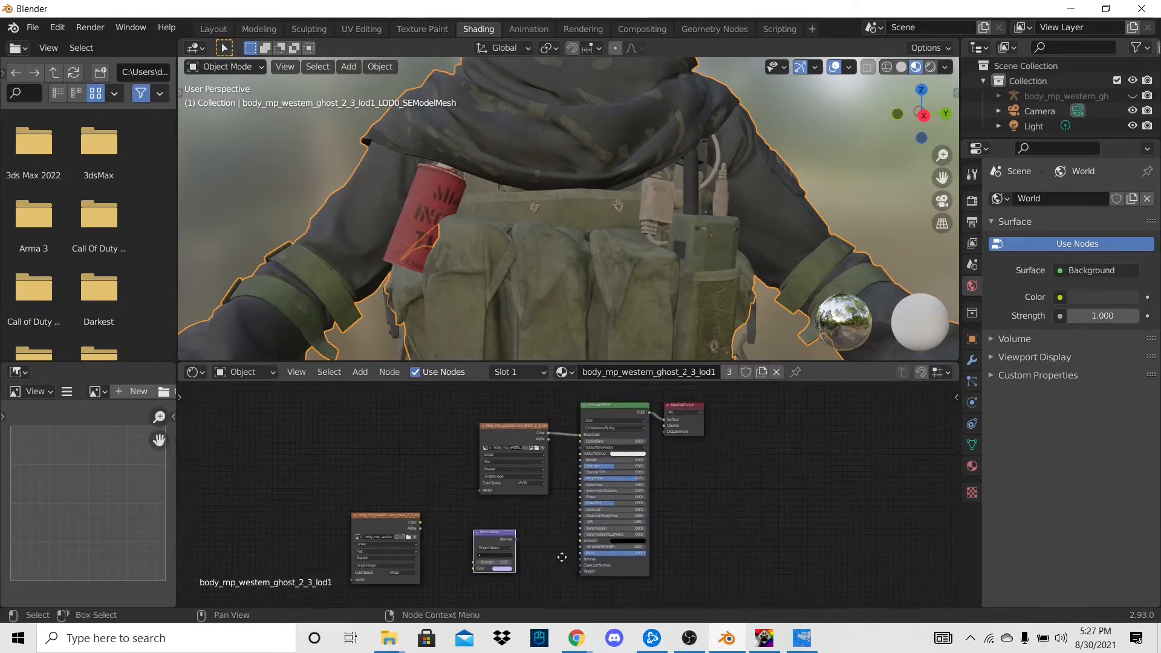
middle_drag(561, 557, 533, 607)
scroll(544, 480, up, 1)
middle_drag(674, 498, 756, 419)
scroll(578, 502, up, 5)
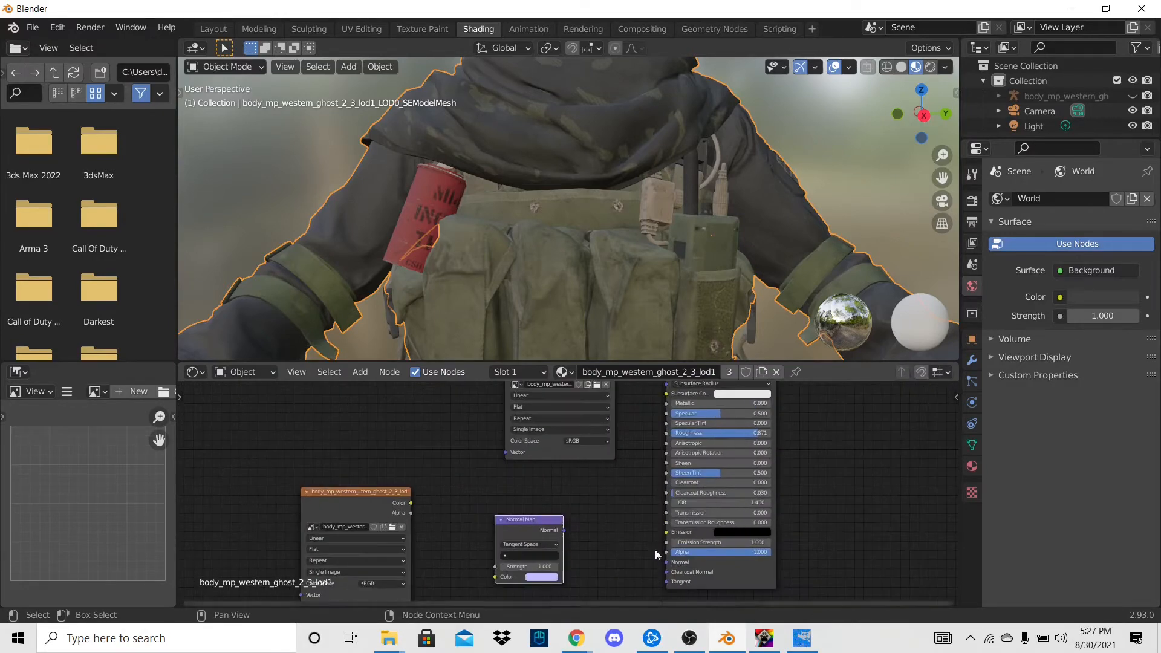
middle_drag(655, 550, 661, 483)
scroll(567, 476, up, 2)
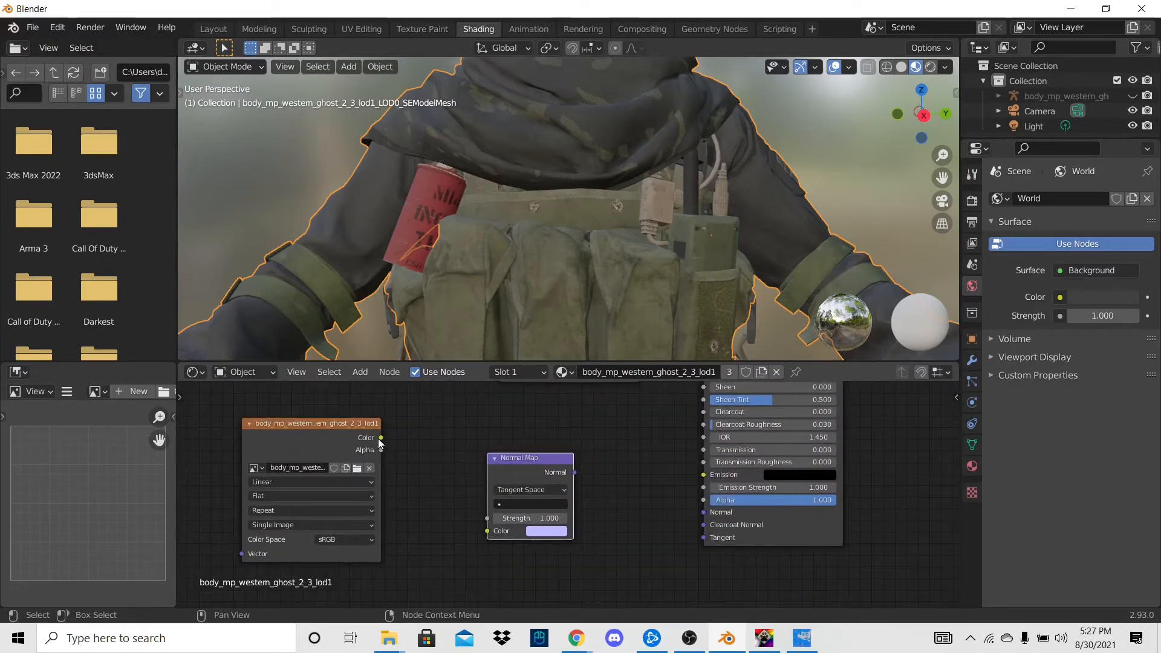
drag(381, 438, 393, 448)
drag(484, 542, 484, 531)
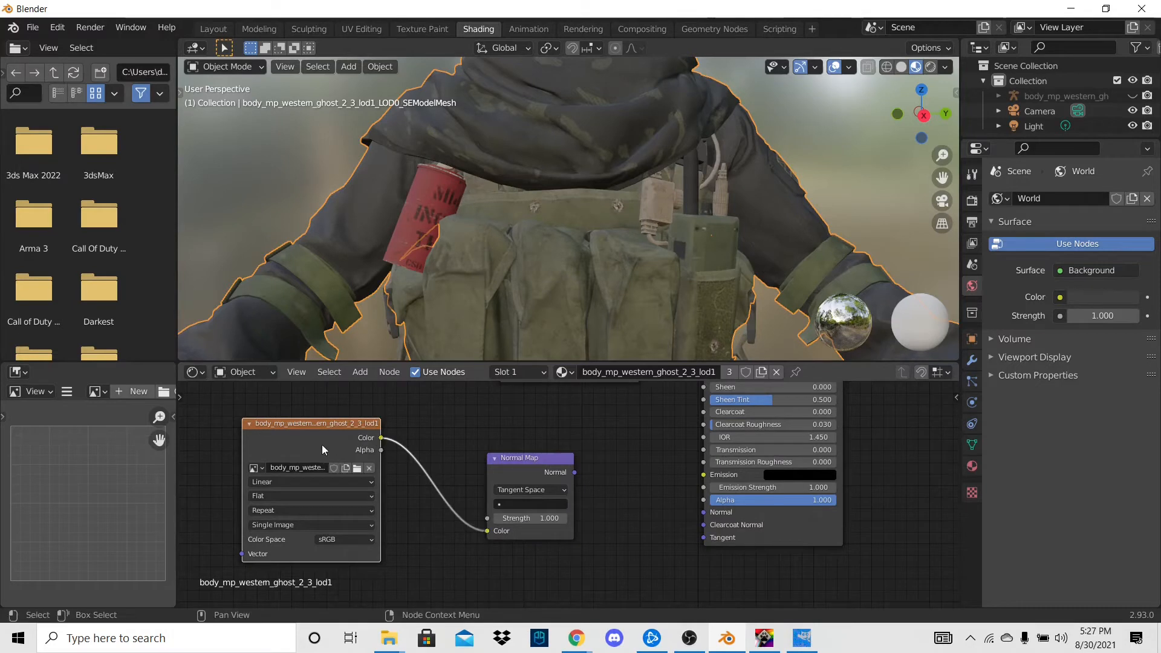
drag(322, 444, 331, 455)
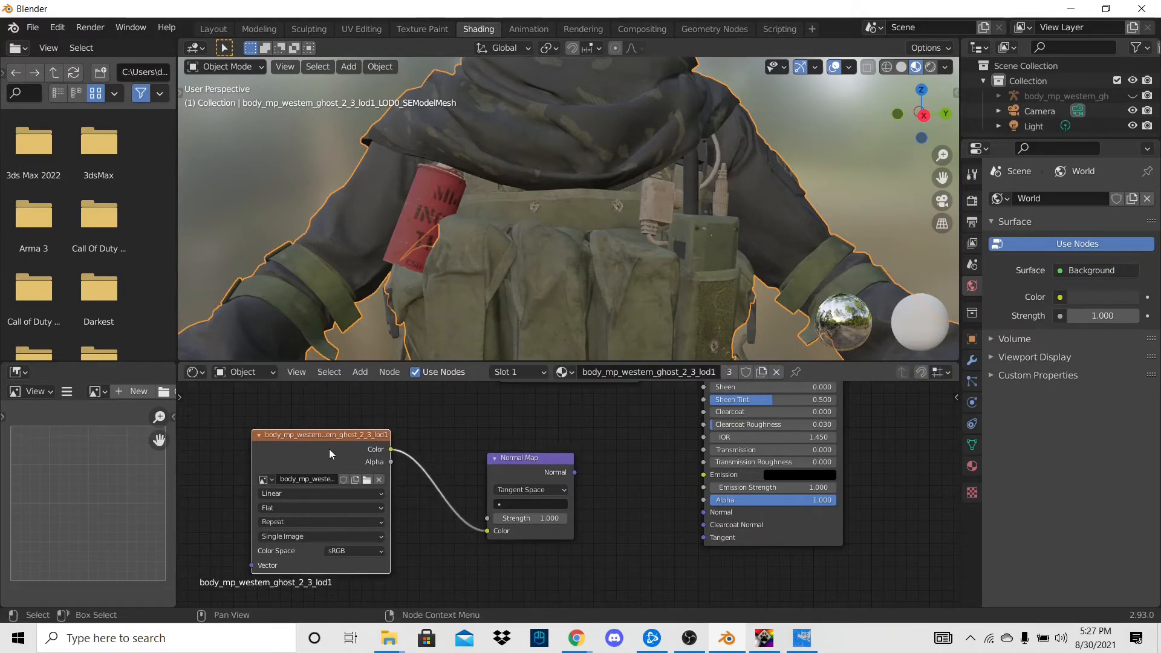
drag(563, 484, 575, 438)
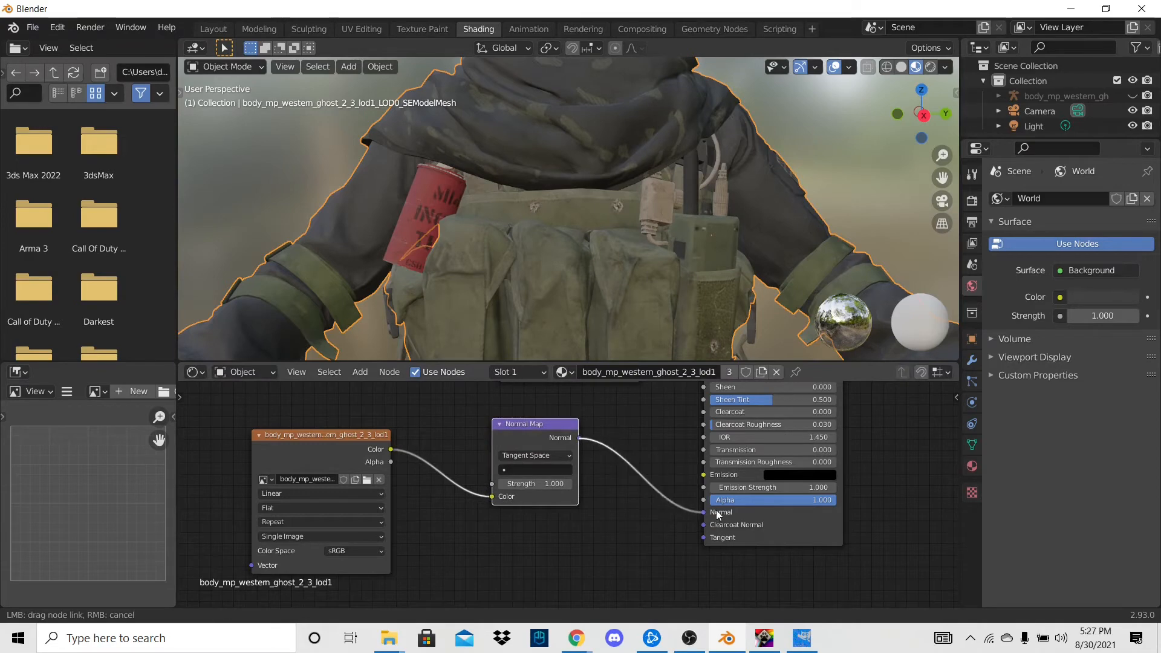
Step: Connect the Normal Map node's Normal output to the Normal input of the body material's Principled BSDF
drag(716, 510, 717, 510)
scroll(717, 510, down, 2)
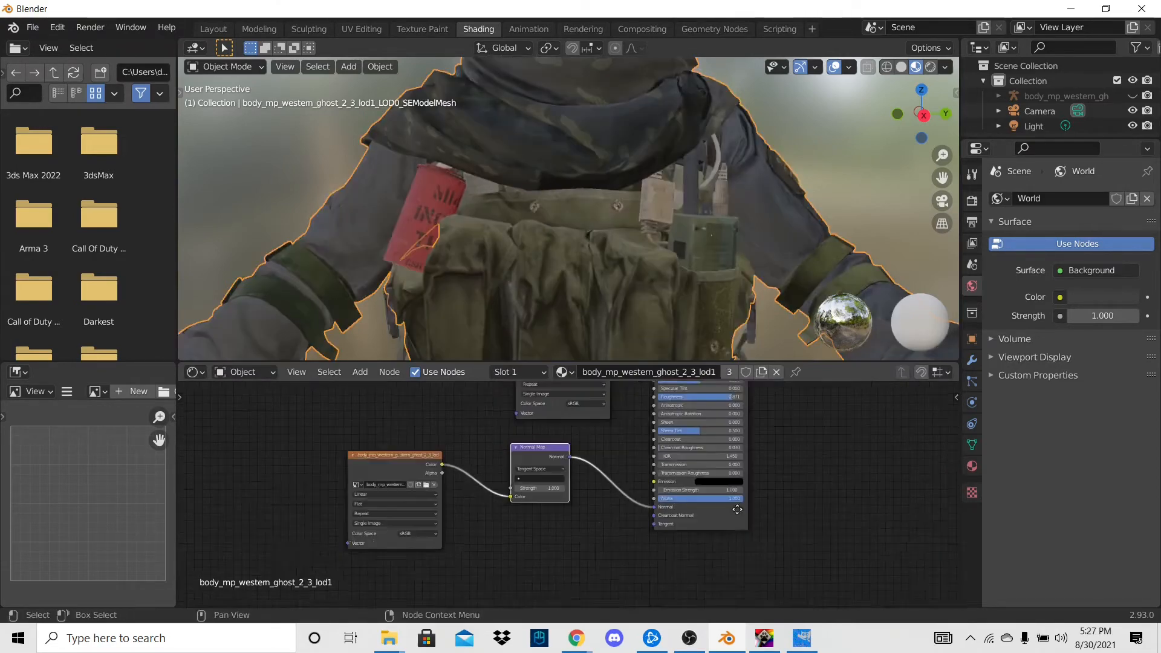
middle_drag(717, 510, 603, 592)
middle_drag(605, 382, 613, 414)
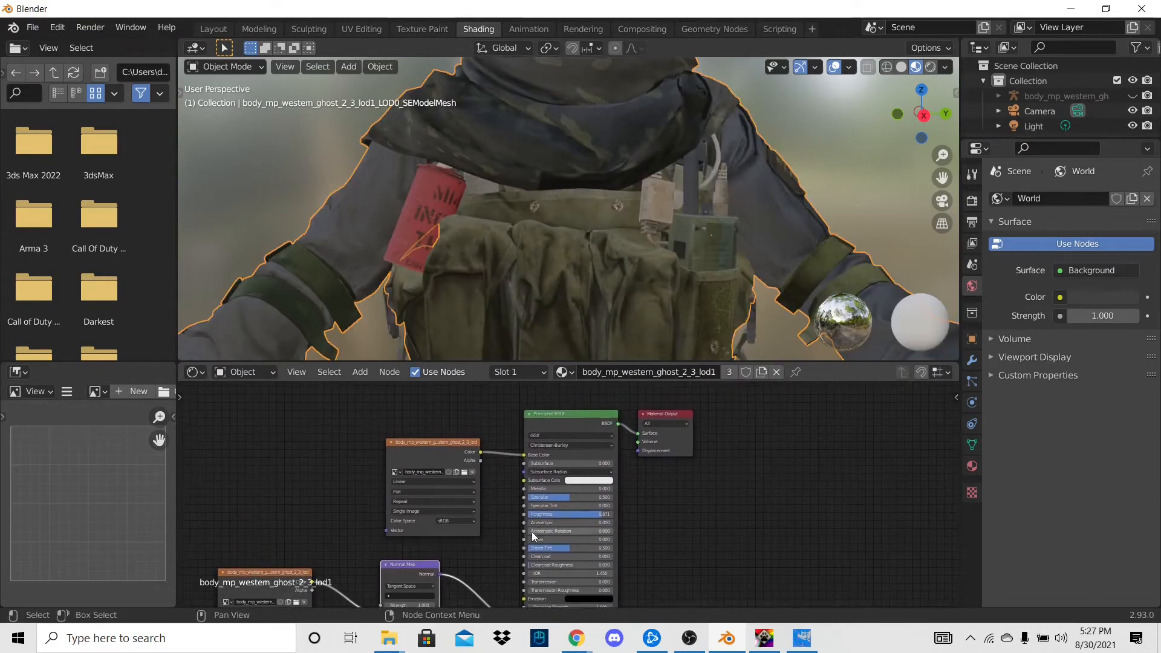
Step: Set the color space of the body's normal texture node to Non-Color
middle_drag(532, 532, 671, 432)
scroll(659, 466, up, 5)
scroll(718, 181, down, 3)
mouse_move(718, 180)
middle_down()
mouse_move(685, 188)
mouse_move(698, 215)
mouse_move(722, 184)
middle_up()
middle_drag(423, 533, 633, 436)
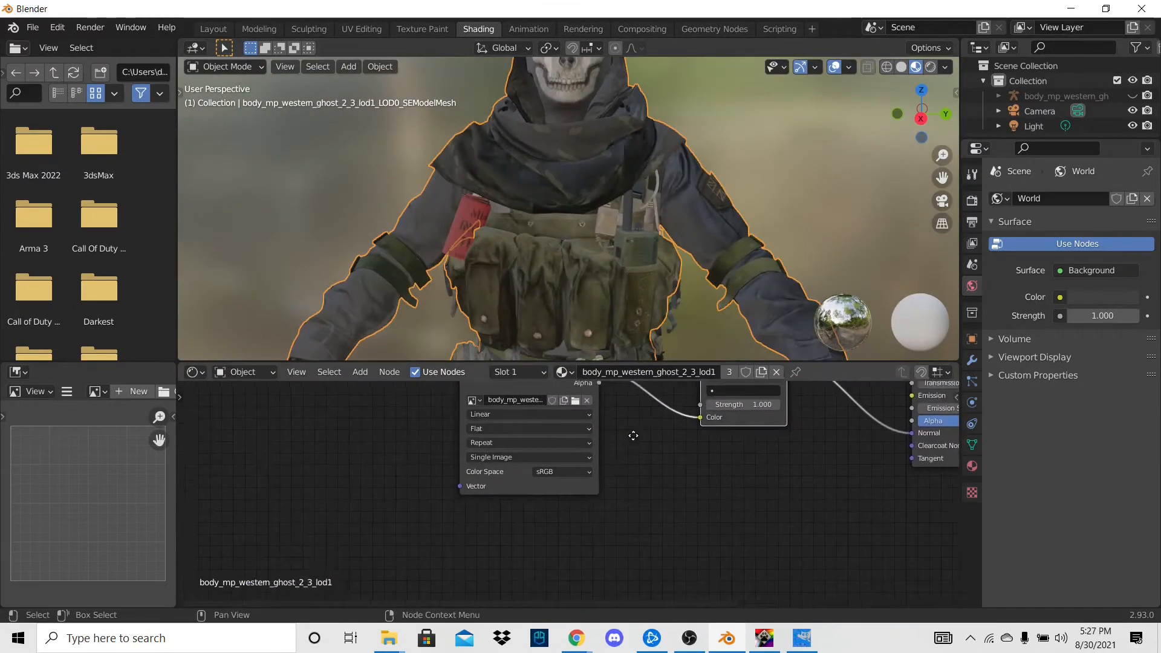
scroll(633, 435, up, 2)
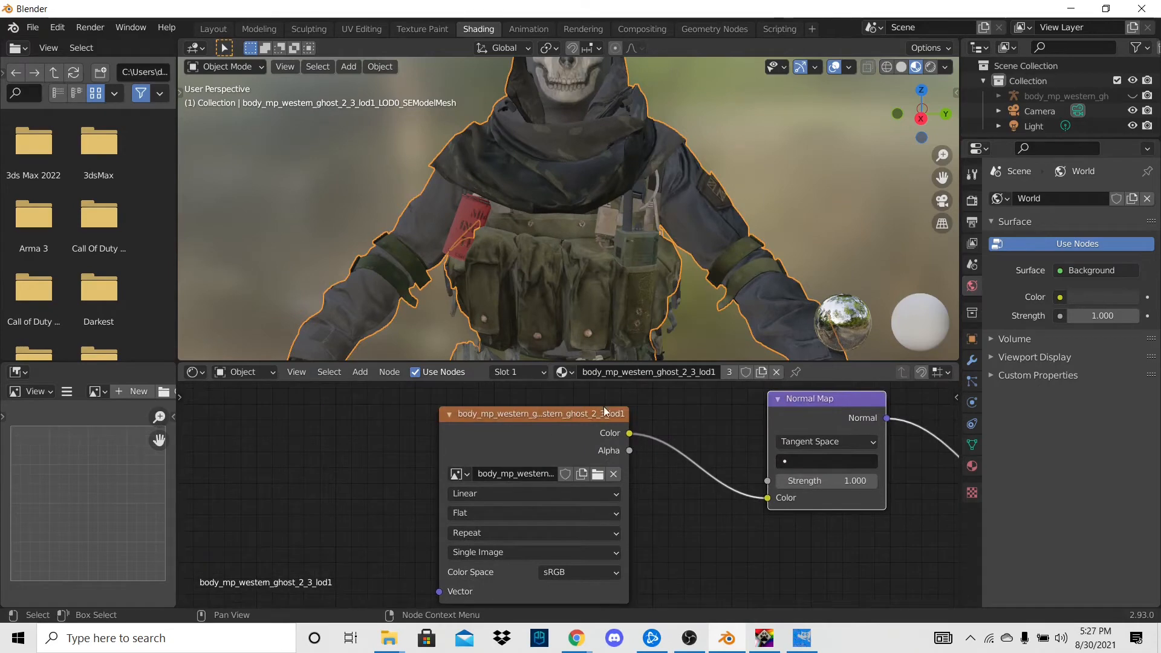
scroll(611, 542, up, 1)
click(610, 542)
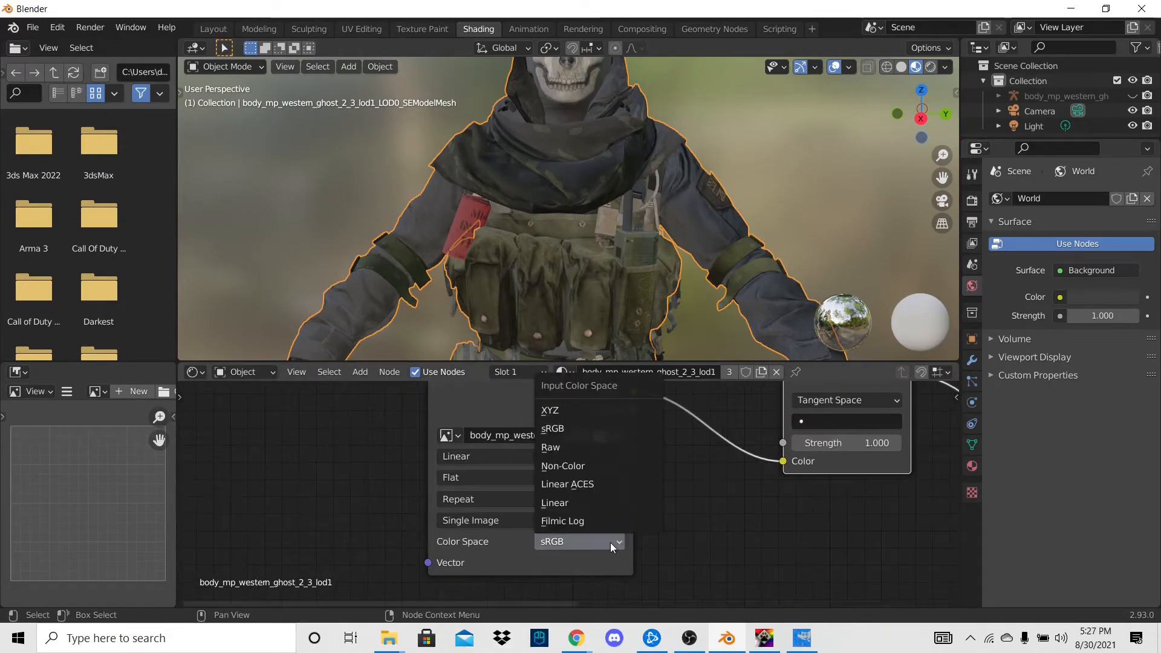
click(607, 465)
scroll(751, 505, down, 1)
Step: Raise the Roughness on the body material's Principled BSDF to 0.824
middle_drag(751, 506, 316, 559)
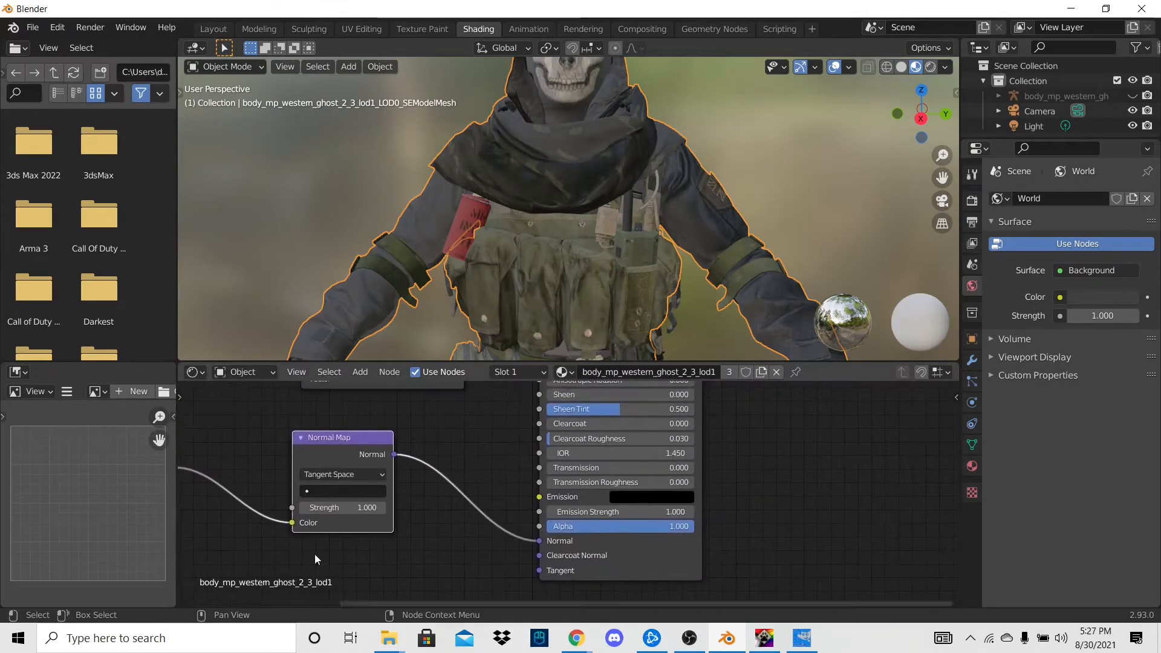
middle_drag(476, 492, 427, 583)
scroll(561, 450, up, 3)
drag(651, 439, 634, 439)
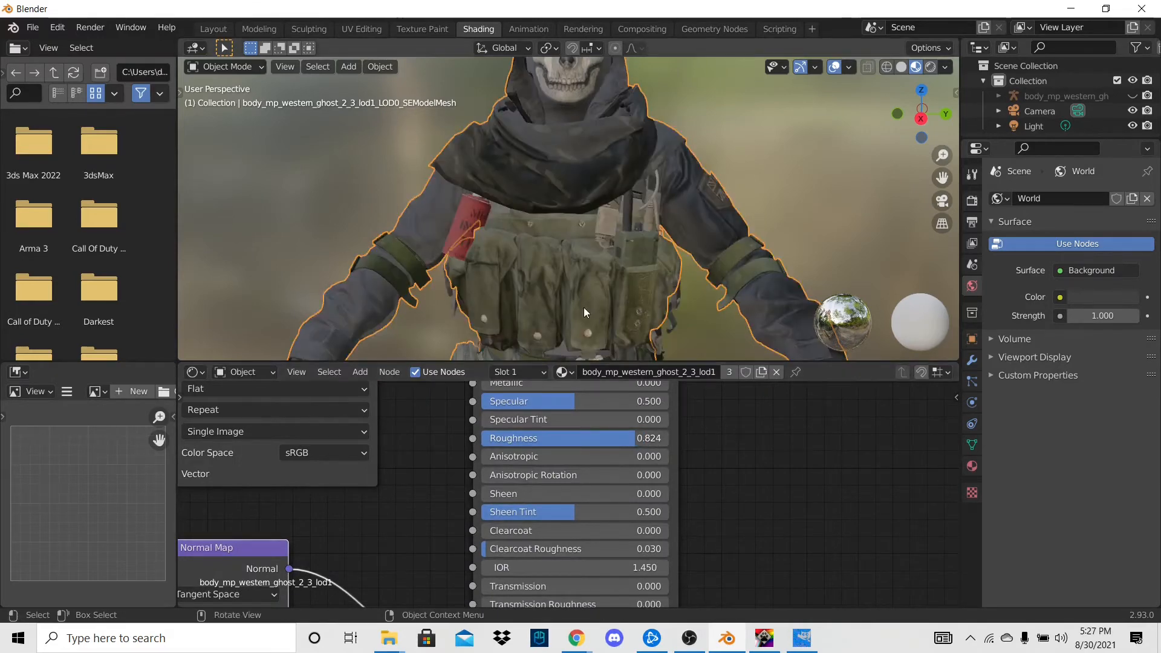
Step: Set the Normal Map node's strength to 0.900, comparing it with 1.000 on the chest gear
scroll(583, 308, down, 1)
mouse_move(583, 307)
middle_down()
mouse_move(625, 306)
mouse_move(583, 305)
middle_up()
middle_drag(341, 480, 616, 412)
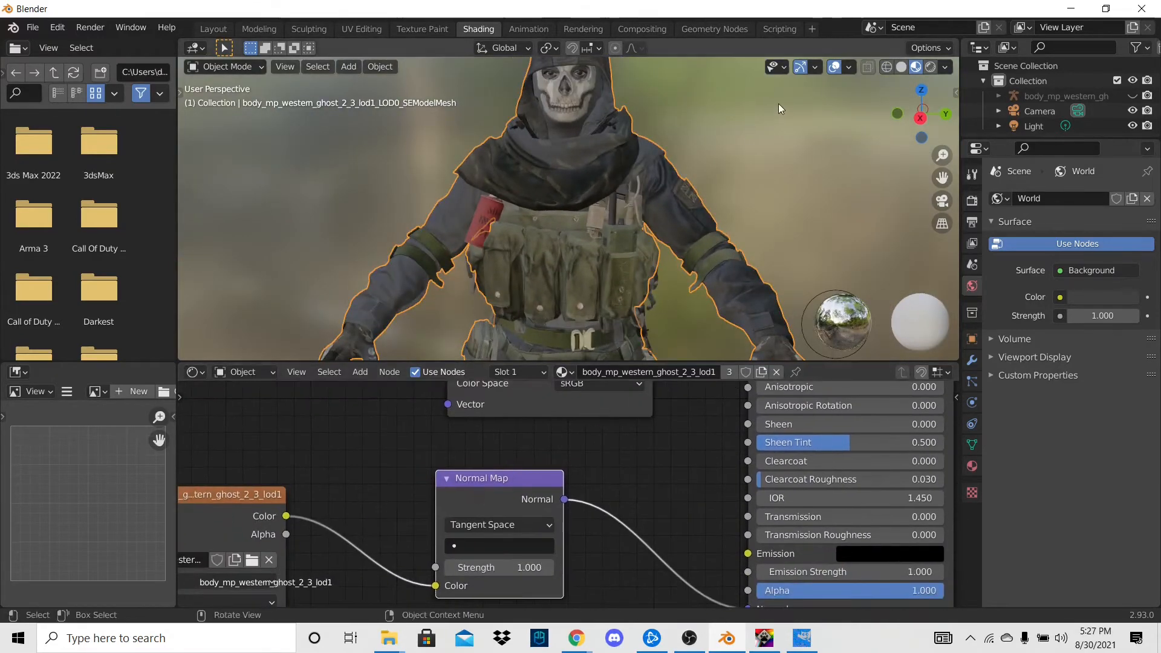
middle_drag(778, 103, 684, 206)
scroll(494, 563, down, 1)
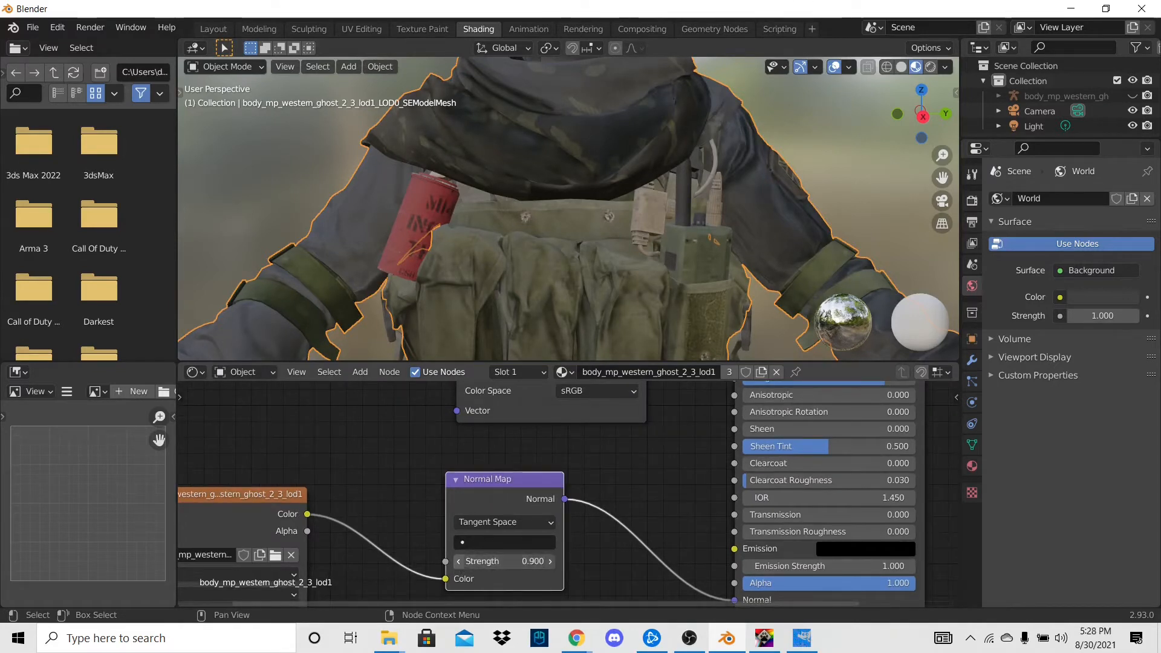
click(552, 568)
click(550, 562)
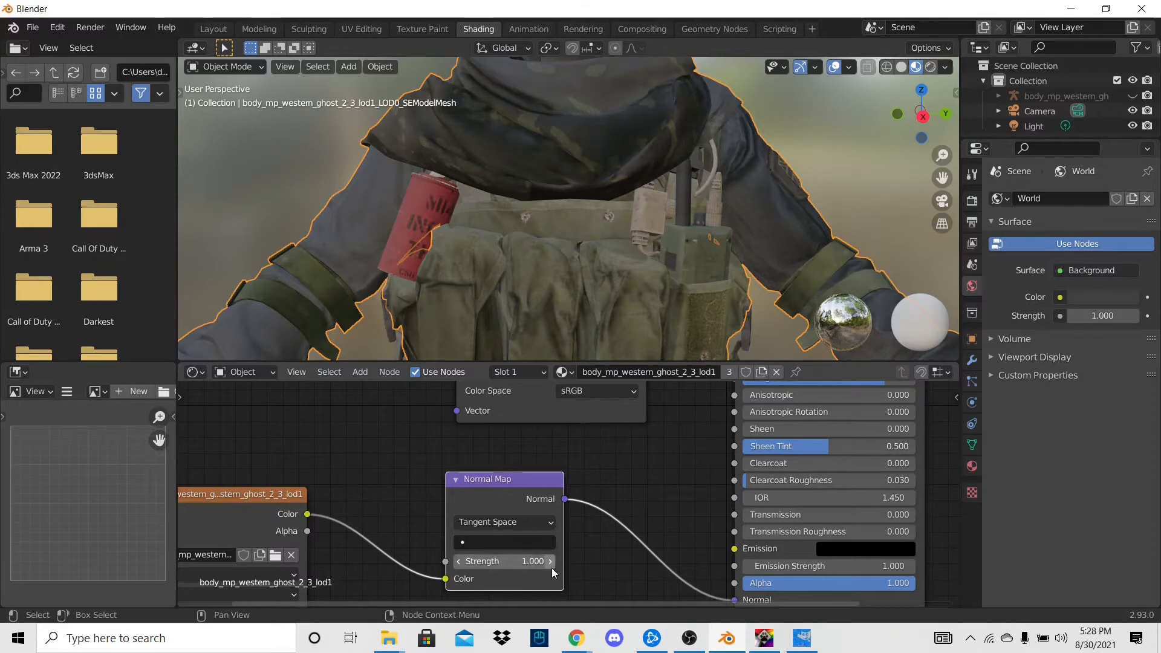
click(458, 561)
Step: Examine the Ghost body's shading up close and from several angles, including the arm patch, scarf and vest
scroll(645, 508, down, 4)
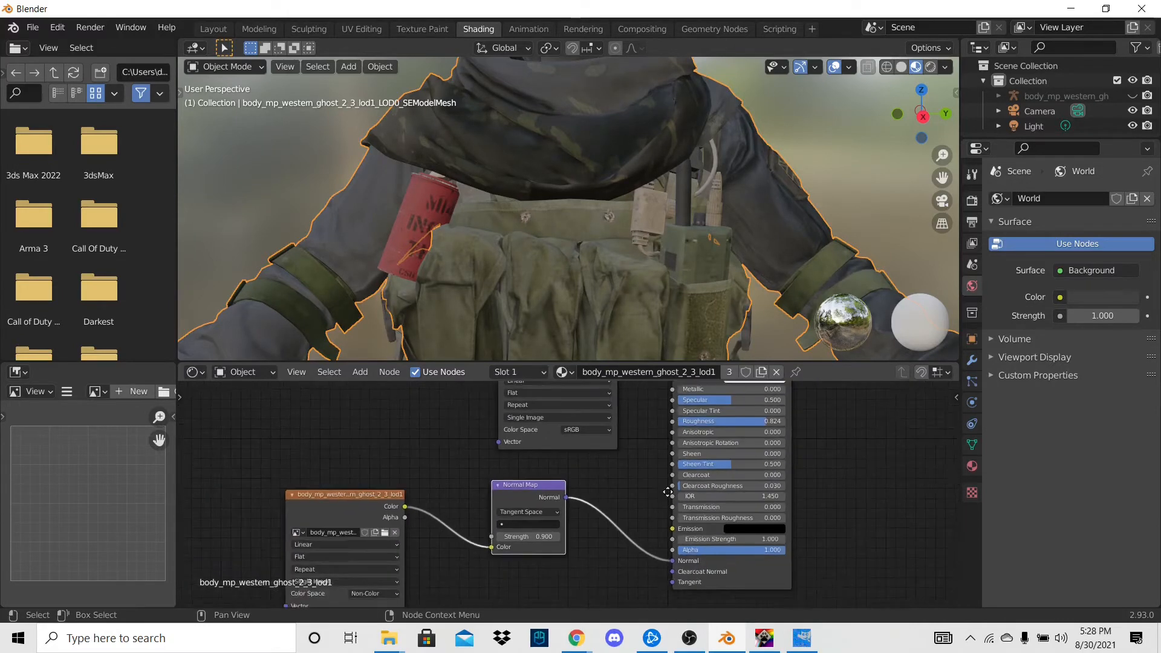
scroll(685, 272, down, 5)
middle_drag(683, 267, 633, 273)
scroll(633, 273, up, 4)
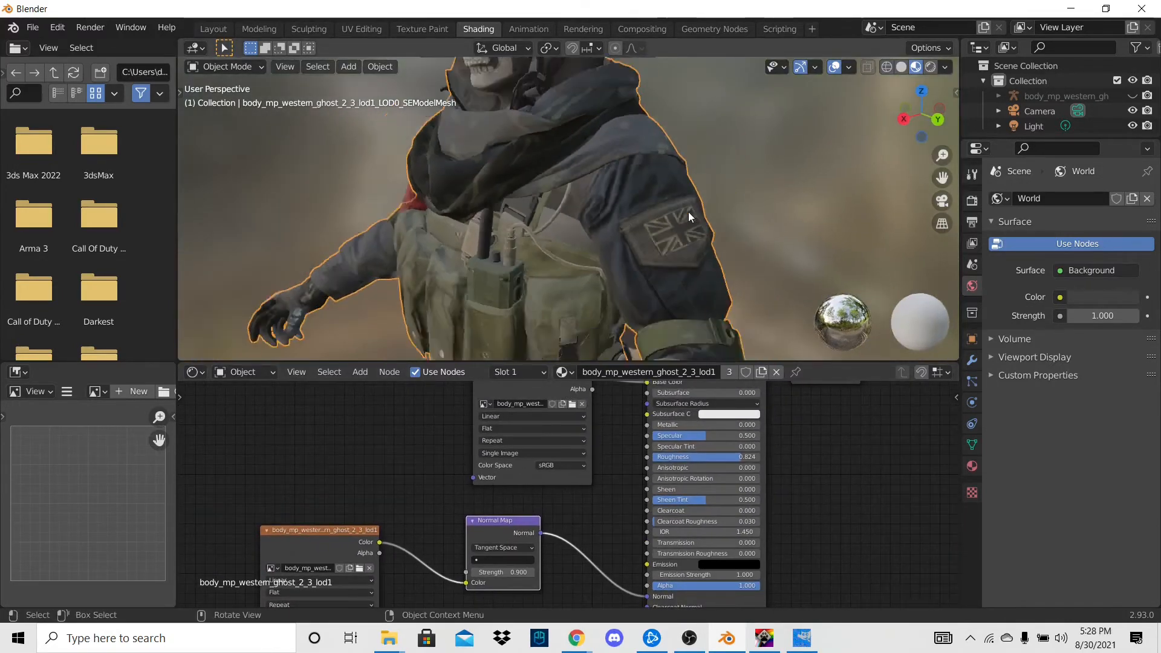
scroll(688, 212, down, 3)
middle_drag(688, 211, 601, 260)
scroll(712, 317, up, 4)
scroll(611, 214, down, 5)
middle_drag(613, 211, 635, 124)
scroll(618, 188, up, 4)
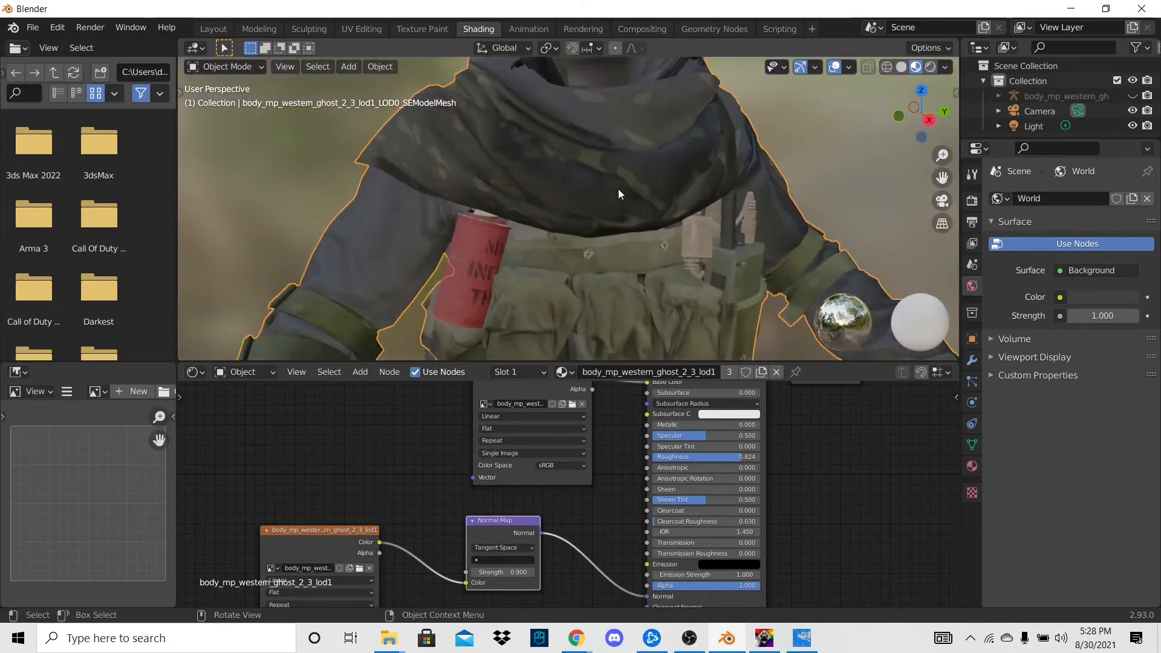
scroll(610, 205, down, 3)
middle_drag(598, 272, 582, 128)
scroll(592, 207, up, 2)
scroll(582, 129, down, 2)
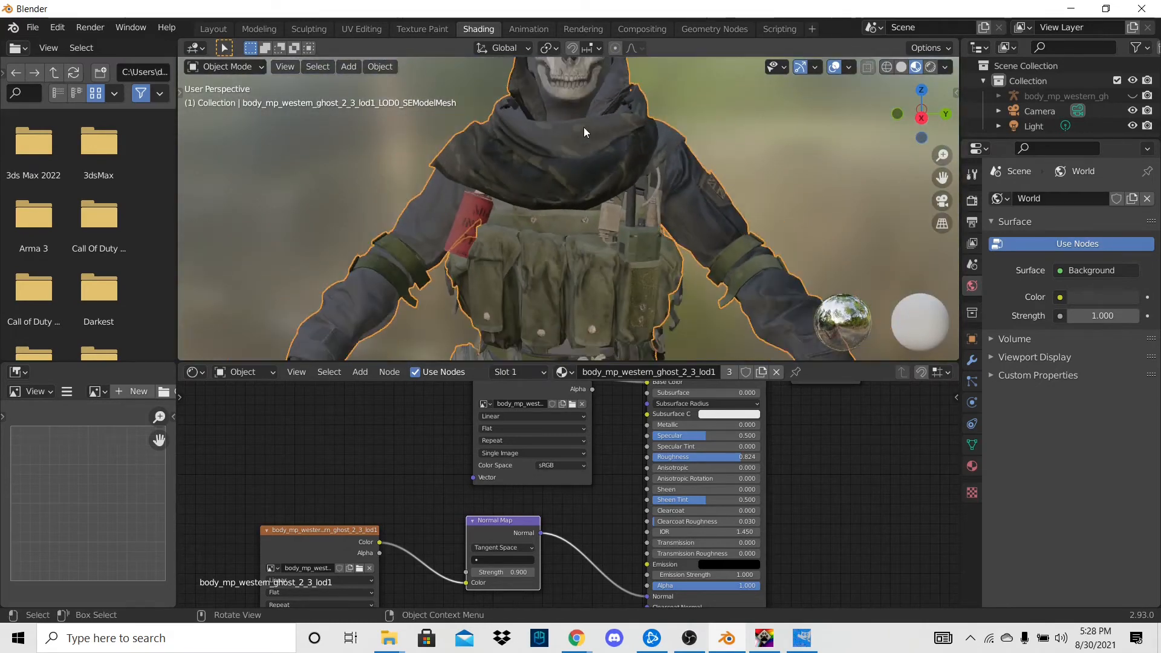
scroll(584, 157, down, 3)
scroll(638, 511, down, 3)
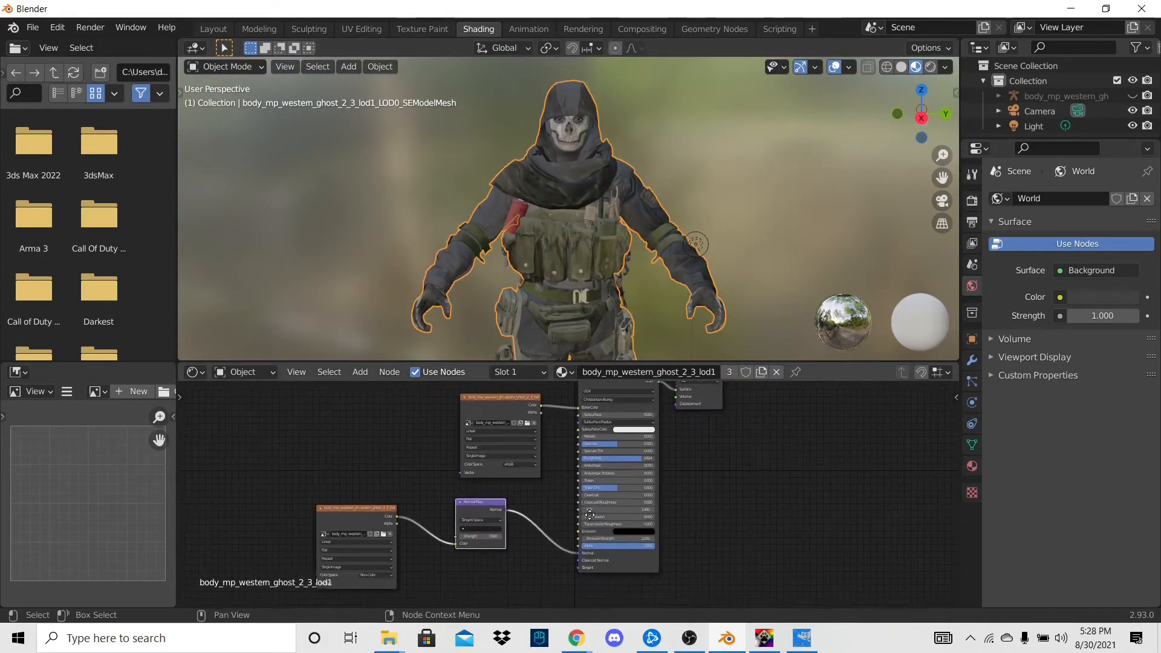
Step: Enlarge the node editor to review the body material's complete node setup, and give the 3D view its space back
middle_drag(589, 514, 558, 519)
scroll(526, 540, up, 1)
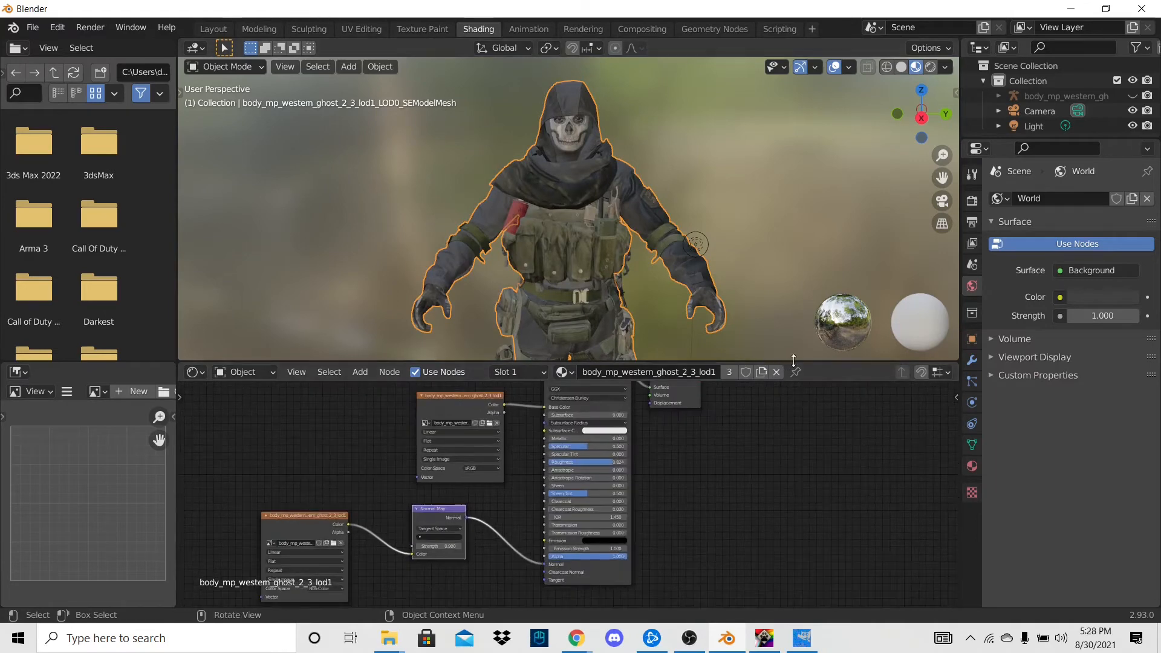
drag(794, 361, 855, 141)
scroll(626, 351, up, 5)
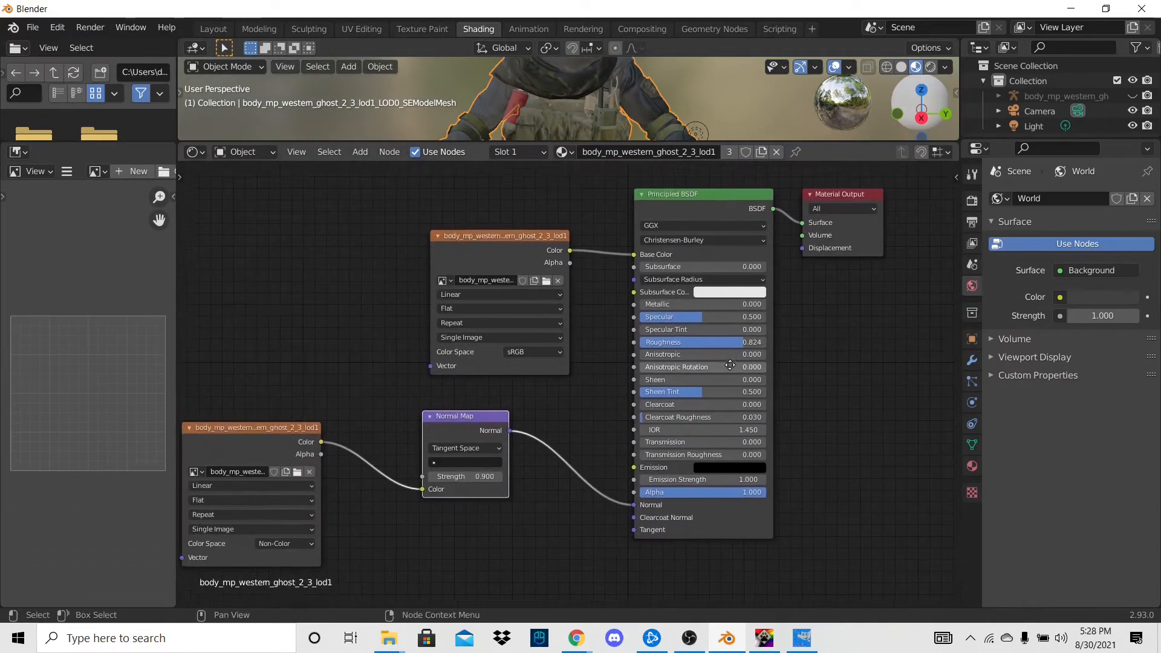
middle_drag(730, 365, 779, 361)
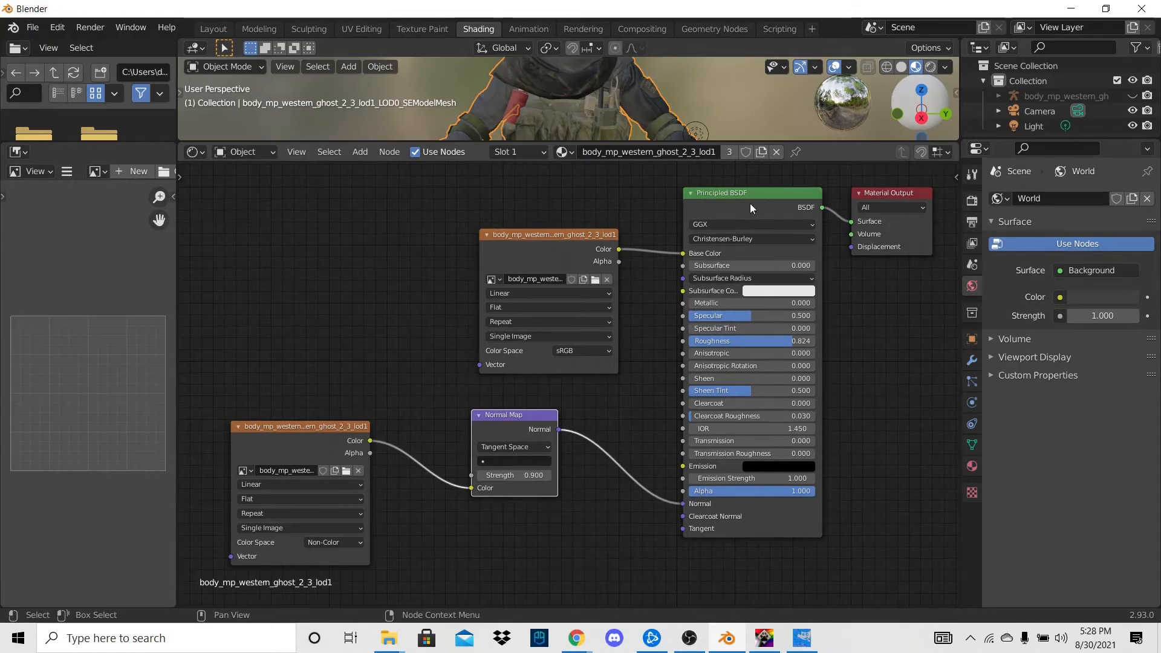
drag(825, 143, 817, 424)
Step: Select the skull mask head mesh and move its color texture node to the left of the Principled BSDF
scroll(540, 266, up, 8)
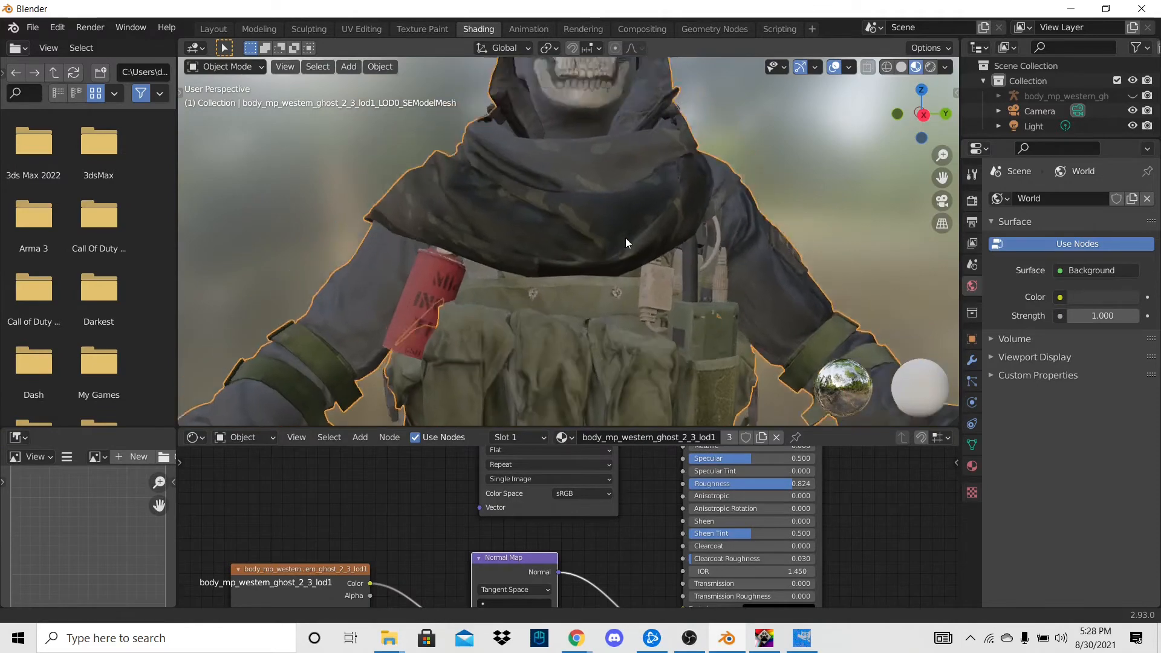
scroll(585, 371, down, 3)
click(593, 296)
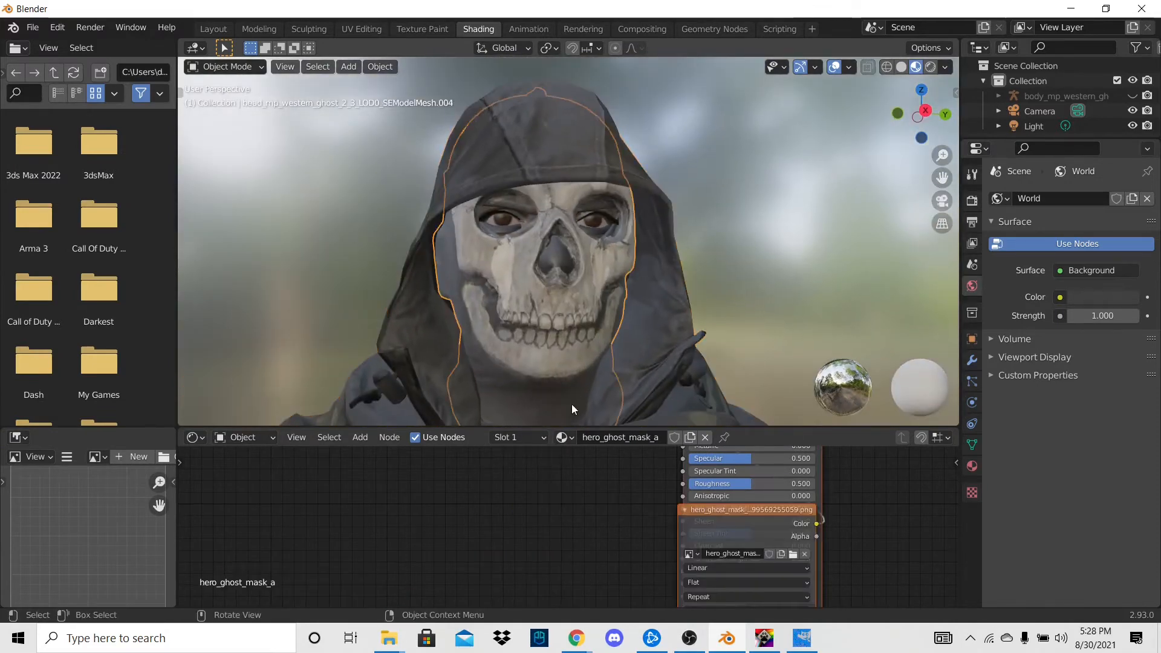
middle_drag(585, 547, 520, 563)
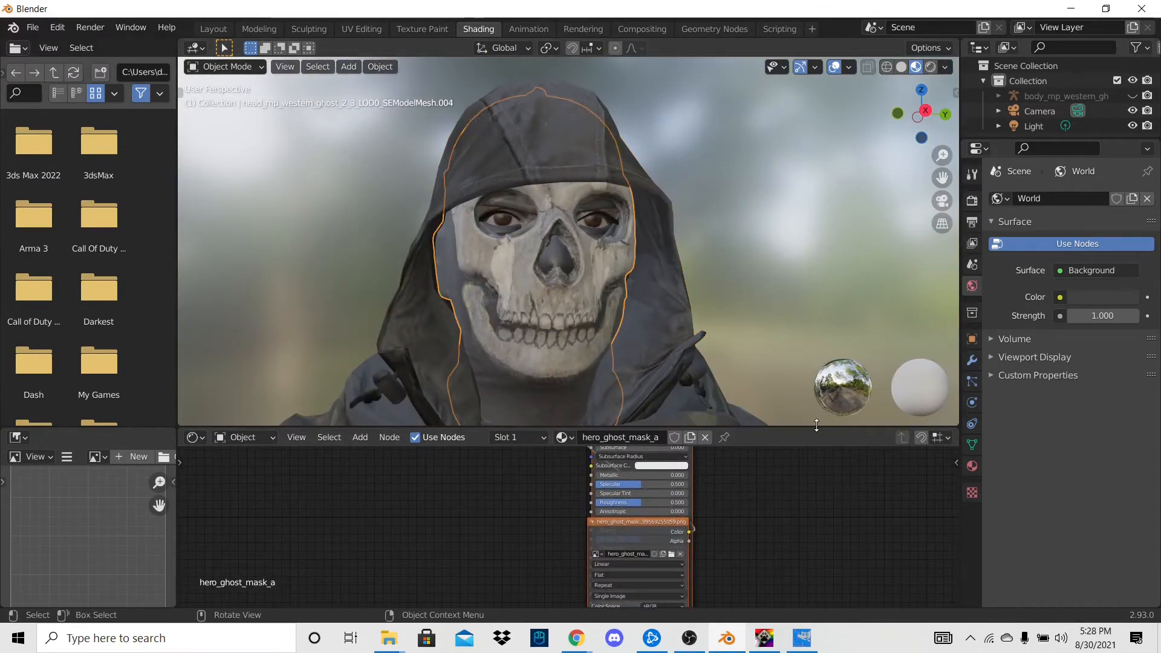
drag(830, 427, 829, 325)
drag(618, 490, 503, 433)
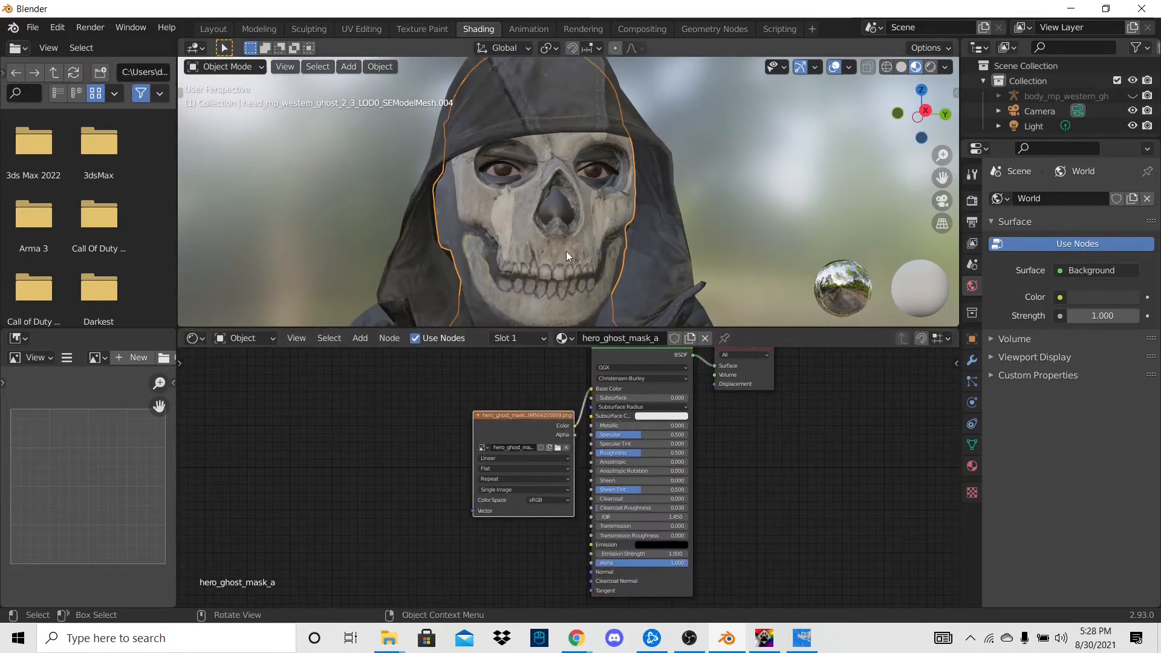
middle_drag(638, 481, 757, 413)
Step: Switch to File Explorer and open the hero_ghost_mask_a image folder inside the exported head_mp_western_ghost_2_3 model
mouse_move(389, 638)
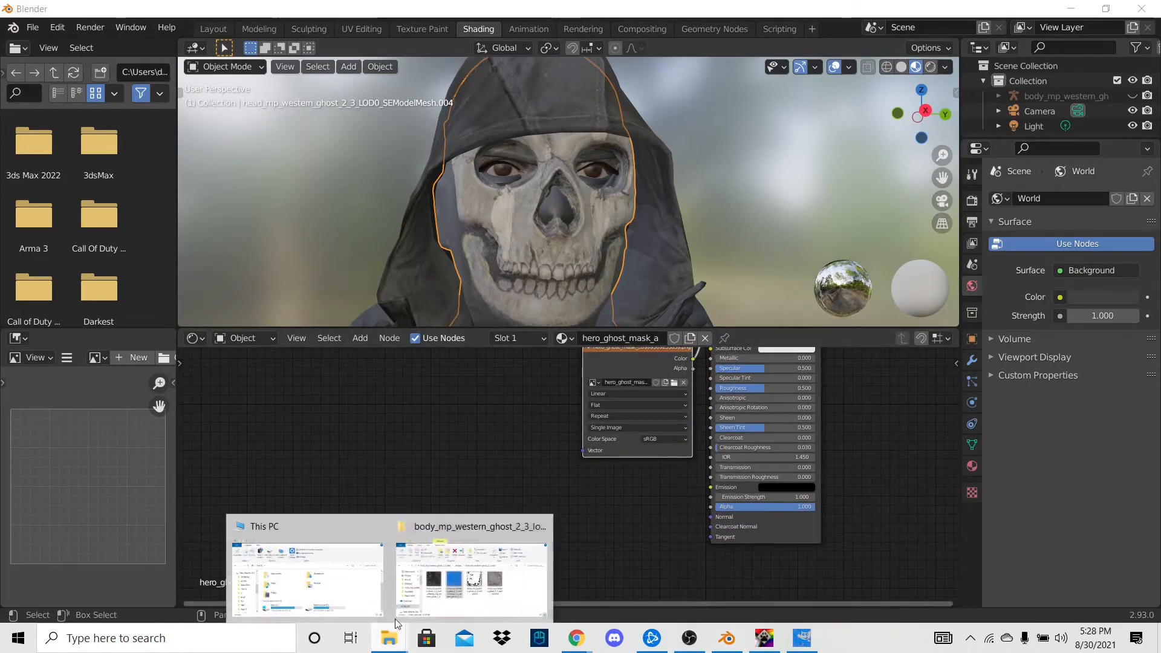
click(417, 572)
click(431, 187)
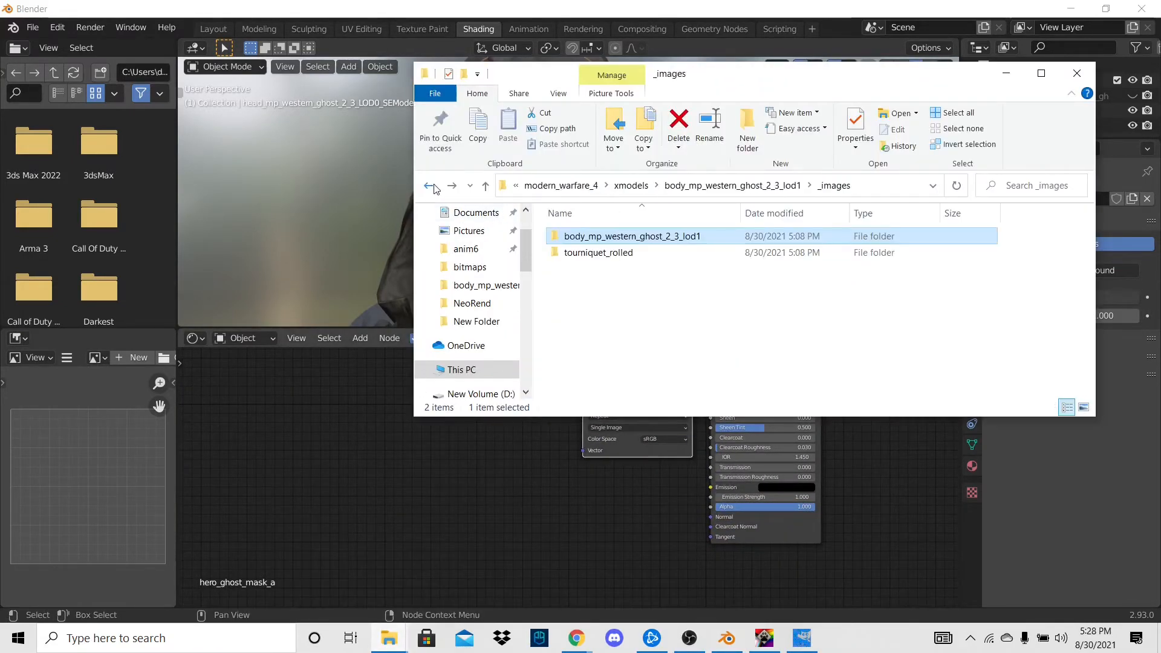
click(430, 187)
click(431, 187)
click(451, 186)
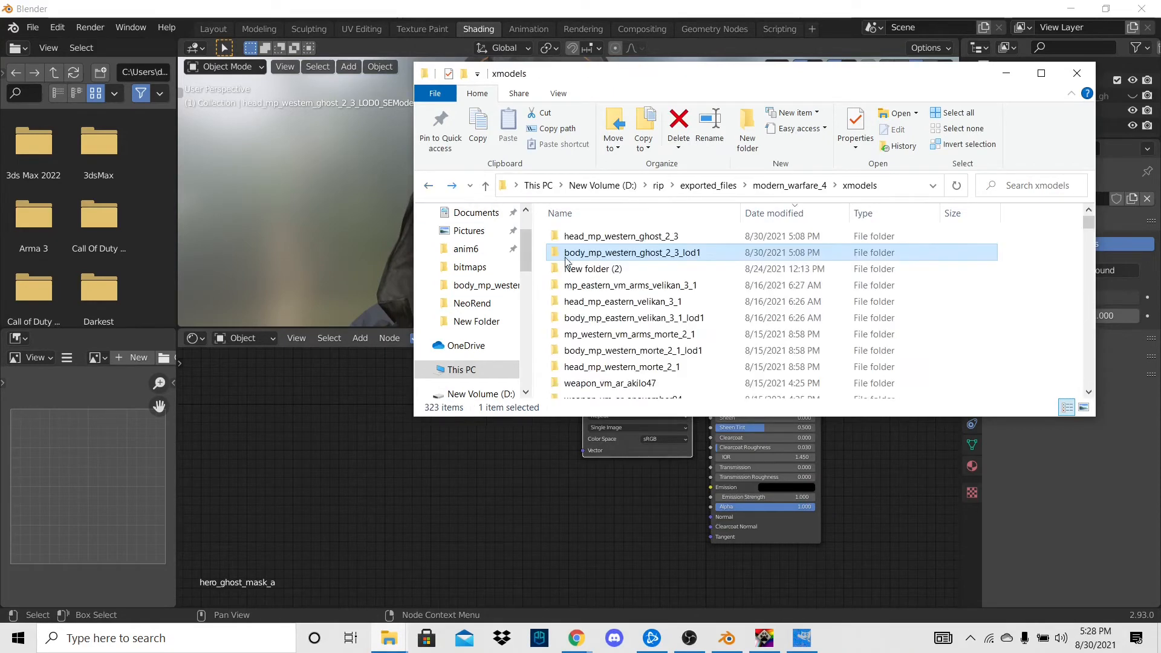
click(616, 236)
double_click(616, 235)
double_click(616, 235)
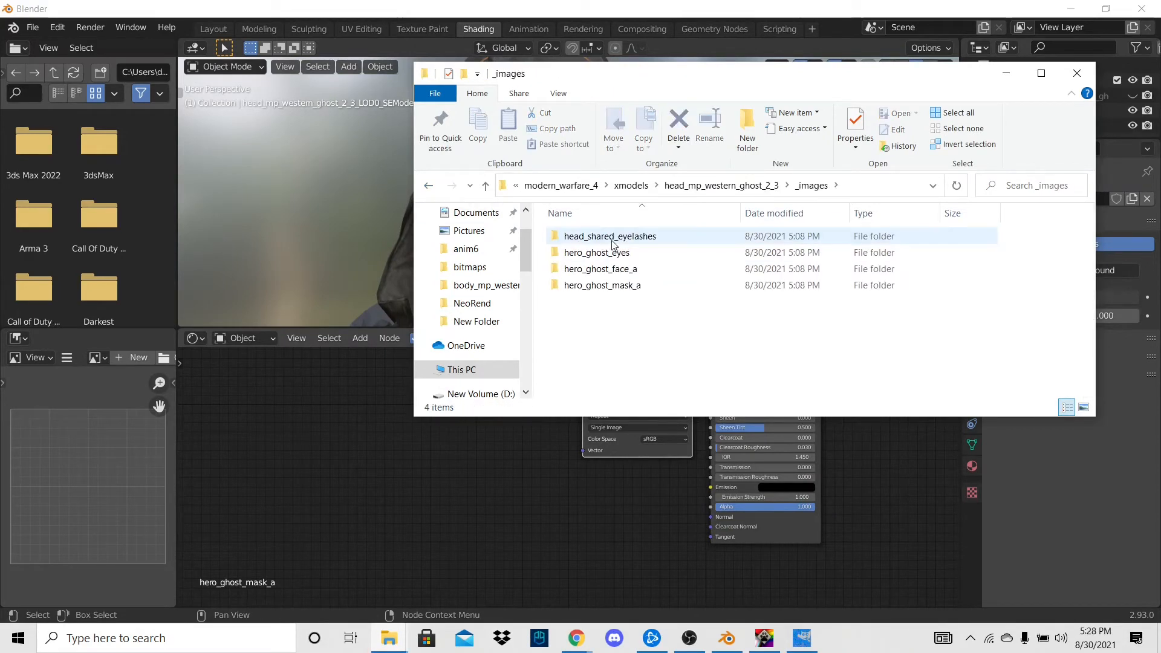
double_click(639, 289)
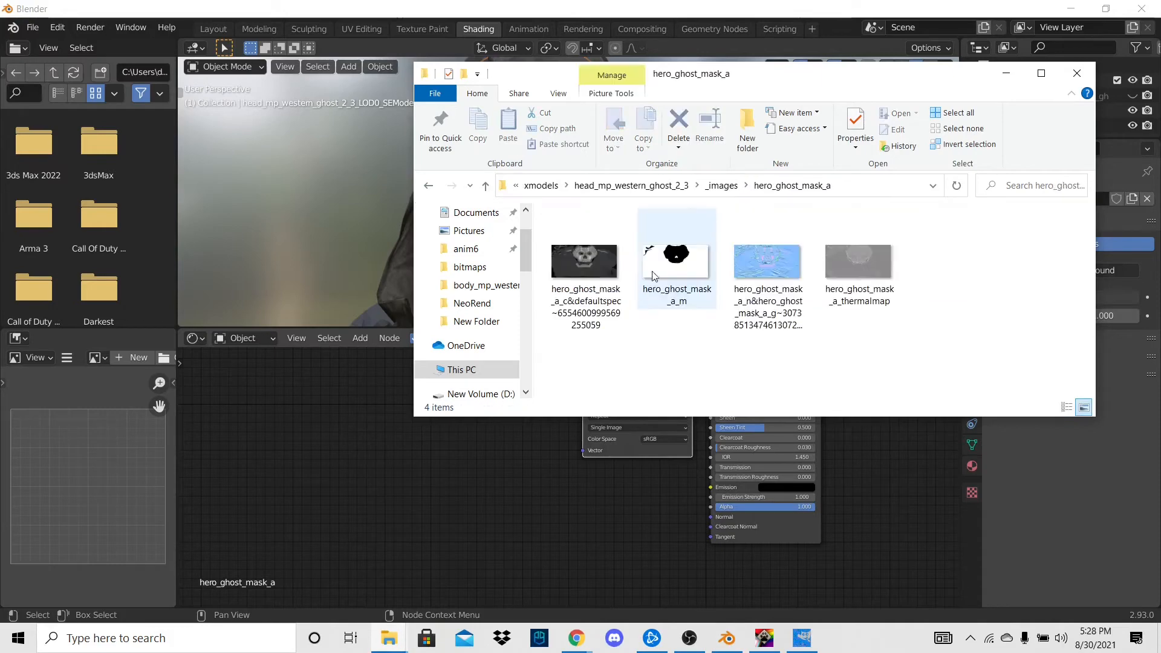
Step: Preview the hero_ghost_mask_a_n normal texture and open it in GIMP
double_click(749, 275)
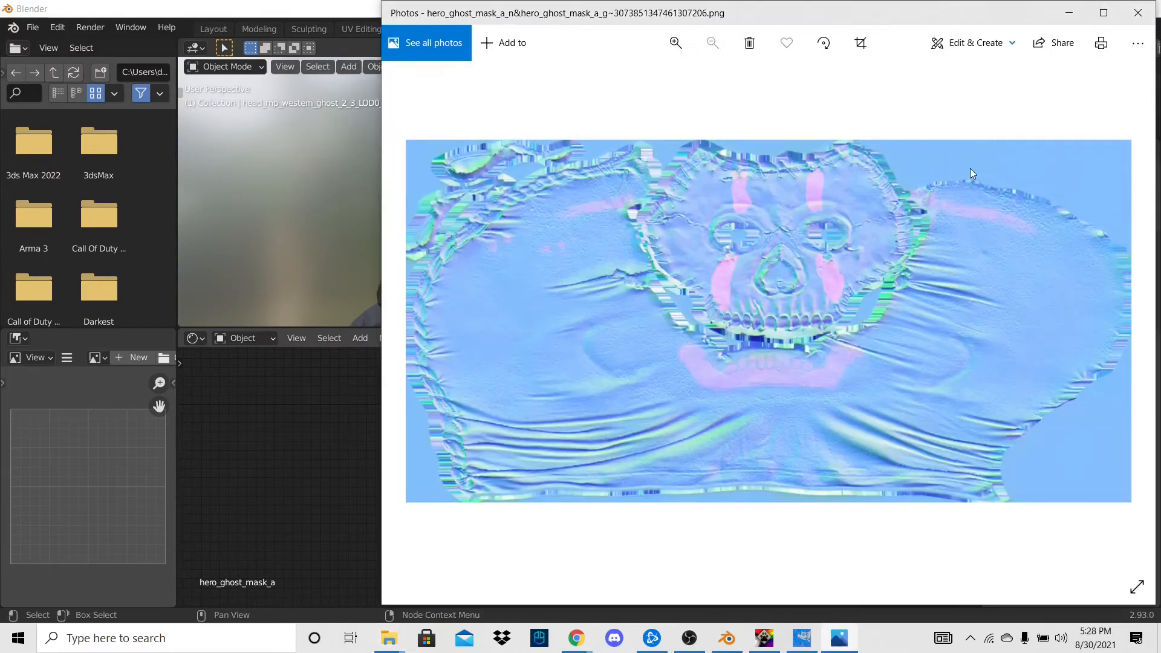
click(1143, 9)
right_click(731, 305)
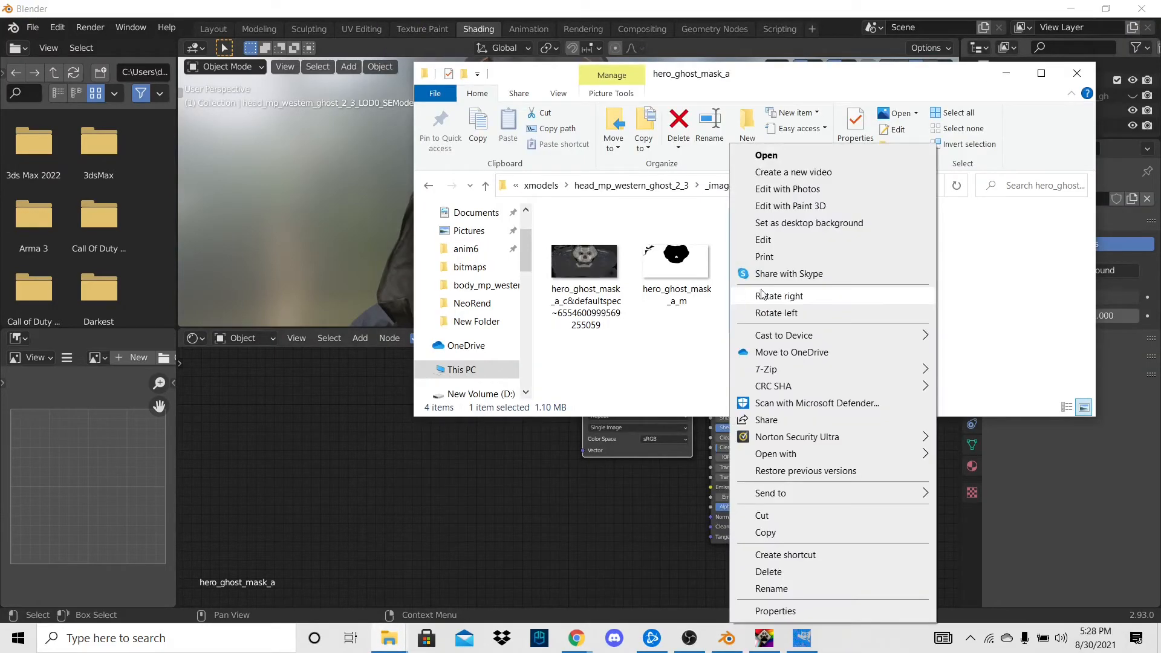
mouse_move(805, 462)
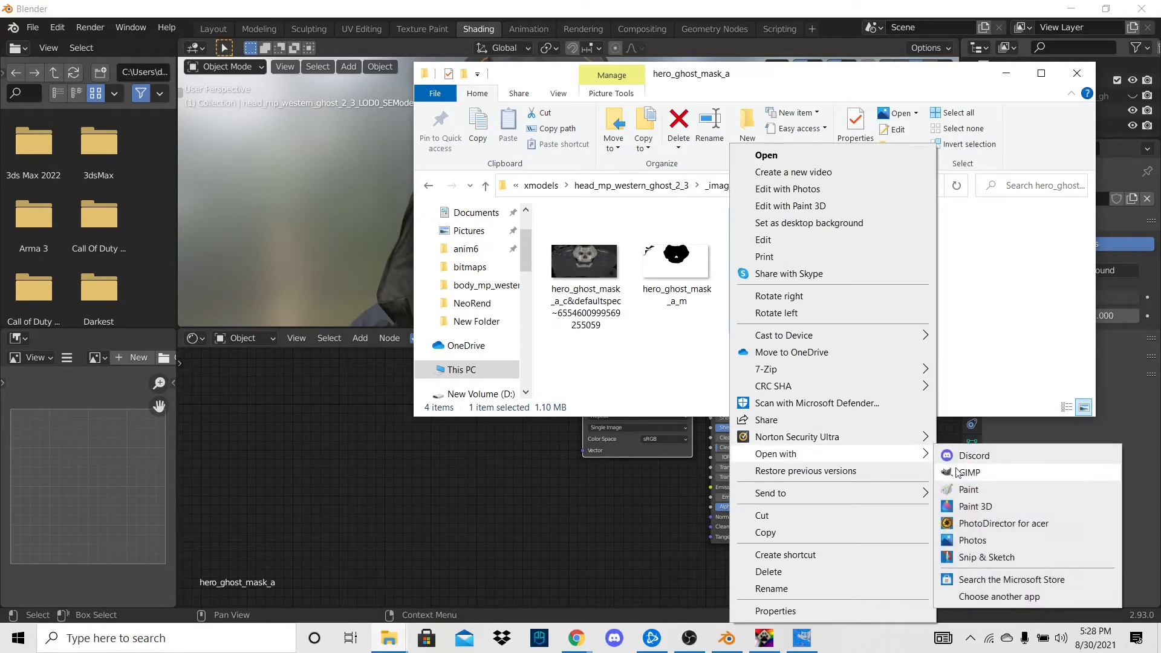
click(969, 472)
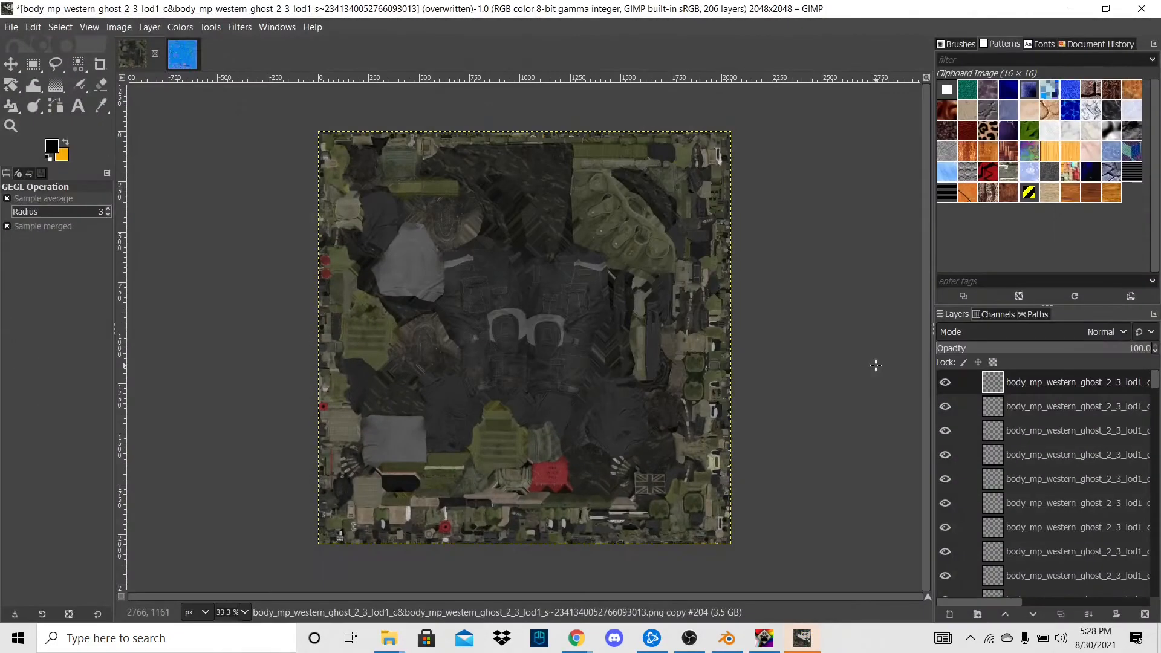
Step: Duplicate the mask normal texture layer about 20 times to build up an opaque image
key(shift+ctrl+d)
key(shift+ctrl+d)
key(shift+ctrl+d)
key(shift+ctrl+d)
key(shift+ctrl+d)
key(shift+ctrl+d)
key(shift+ctrl+d)
key(shift+ctrl+d)
key(shift+ctrl+d)
key(shift+ctrl+d)
key(shift+ctrl+d)
key(shift+ctrl+d)
key(shift+ctrl+d)
key(shift+ctrl+d)
key(shift+ctrl+d)
key(shift+ctrl+d)
key(shift+ctrl+d)
key(shift+ctrl+d)
key(shift+ctrl+d)
key(shift+ctrl+d)
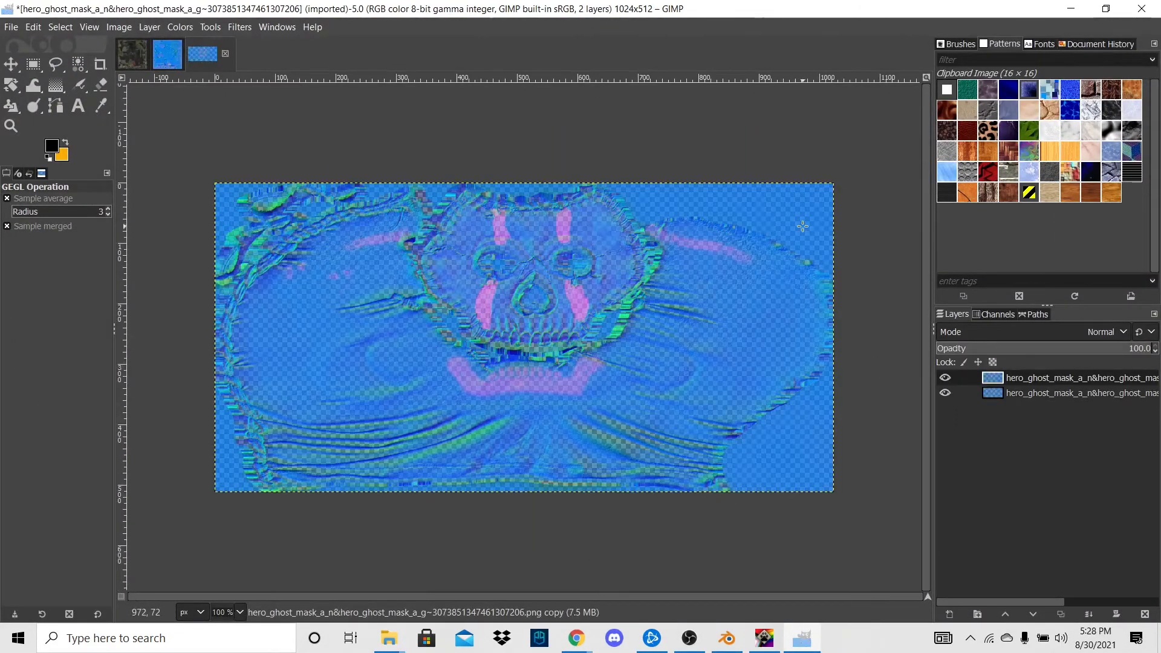
Step: Overwrite the original mask normal texture PNG with the layered image and return to the mask material in Blender
click(12, 31)
click(89, 232)
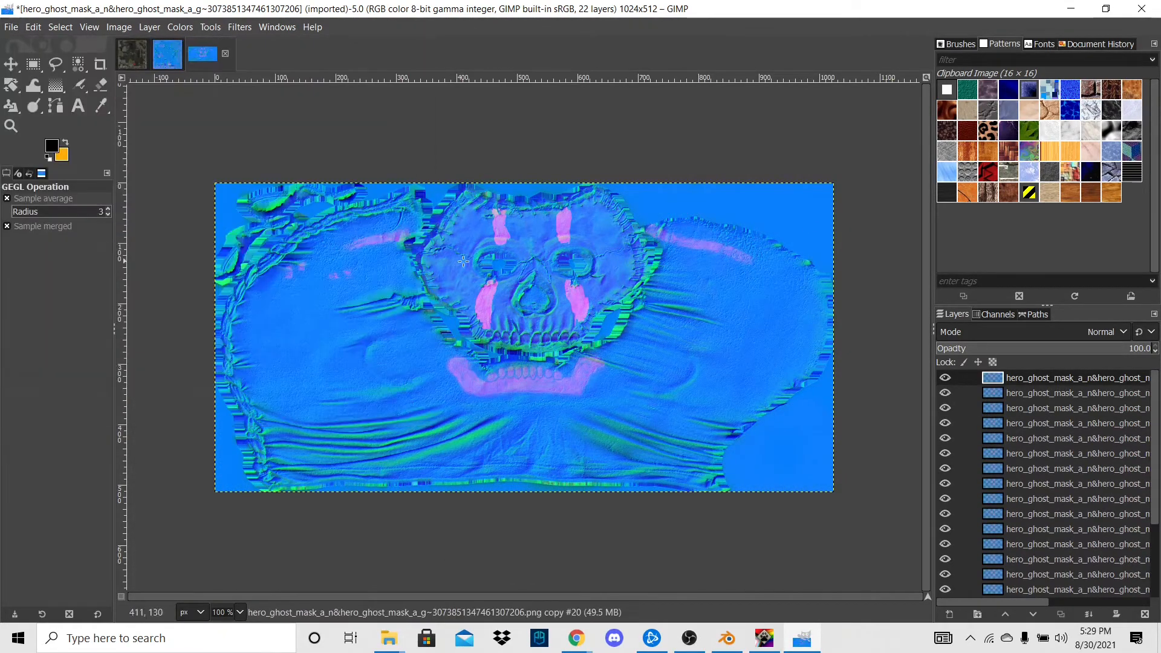
click(1070, 17)
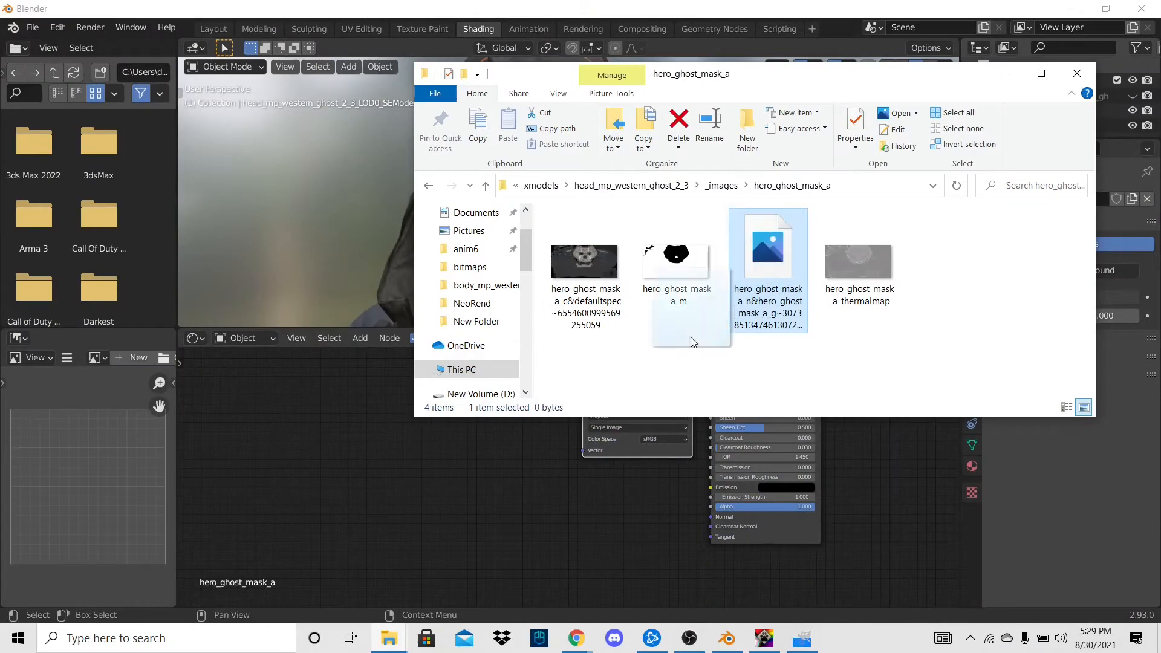
click(448, 501)
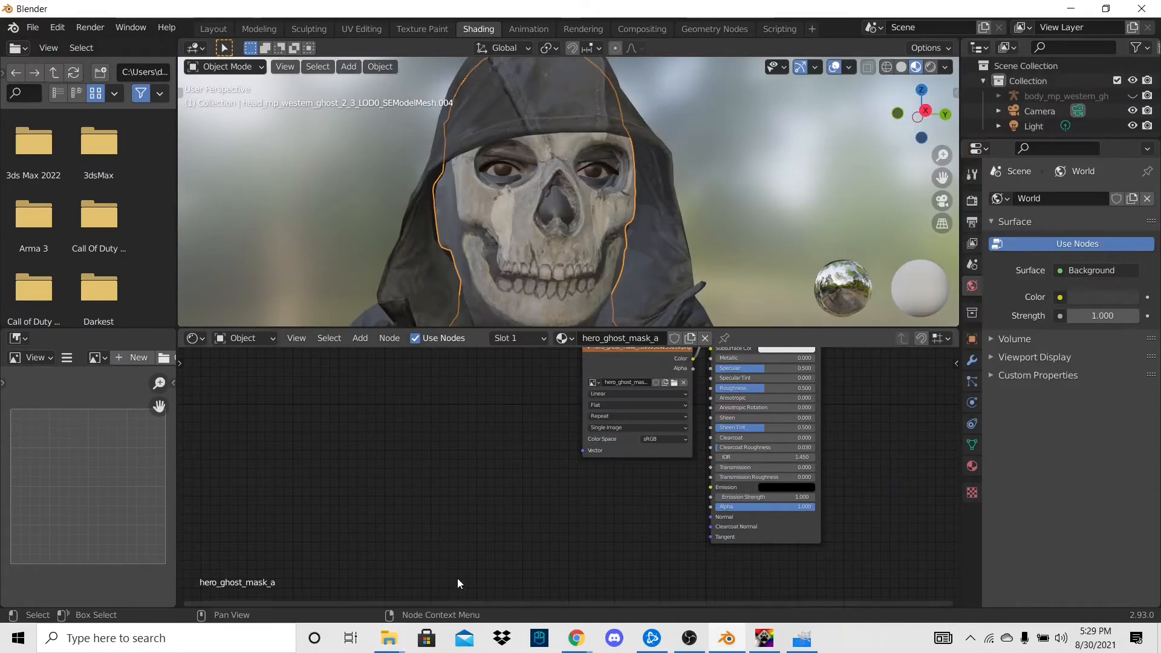
Step: Add the hero_ghost_mask_a_n texture to the mask material and connect its Color through a Normal Map node to the shader's Normal input
mouse_move(388, 638)
click(460, 602)
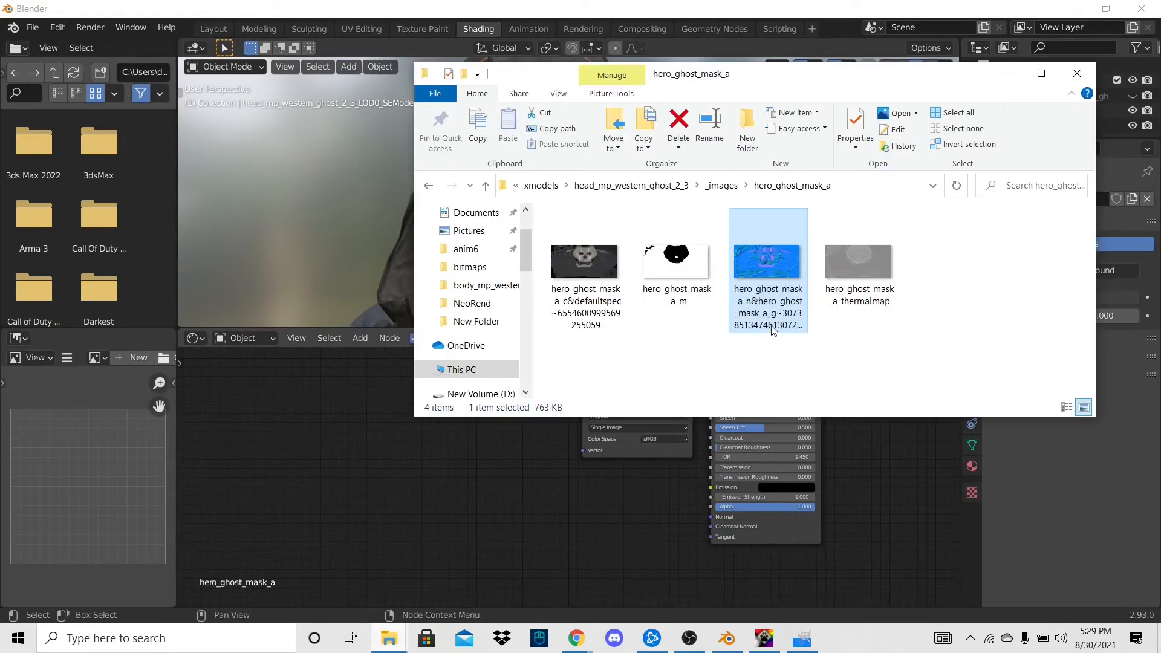
drag(670, 480, 592, 513)
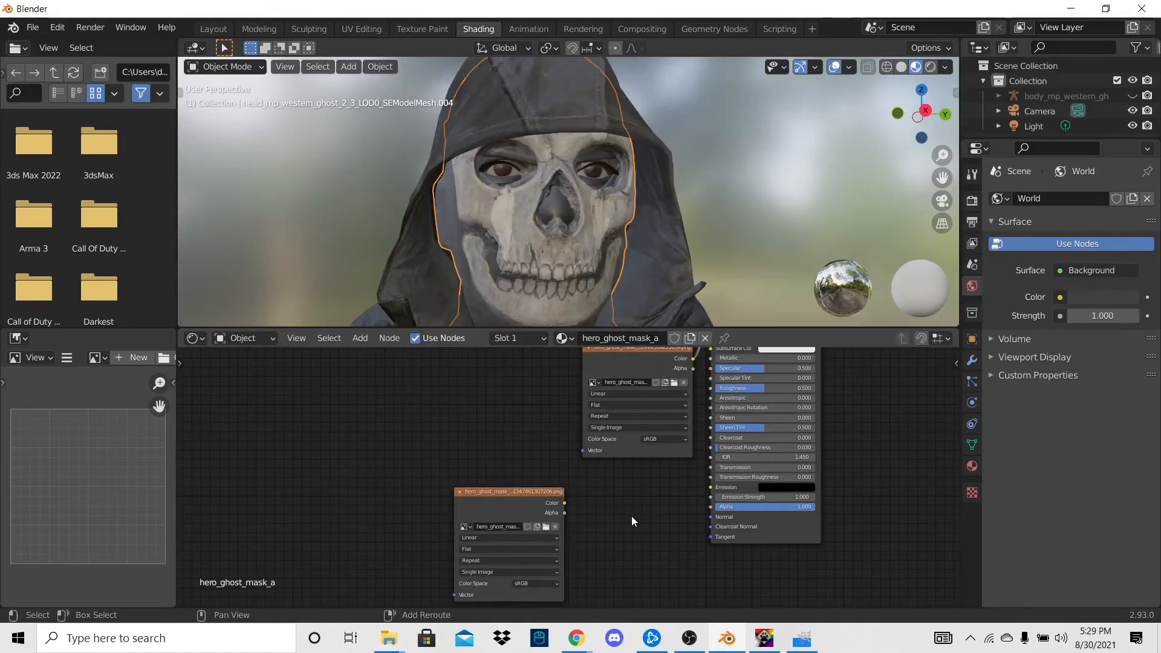
key(shift+a)
click(725, 451)
click(592, 484)
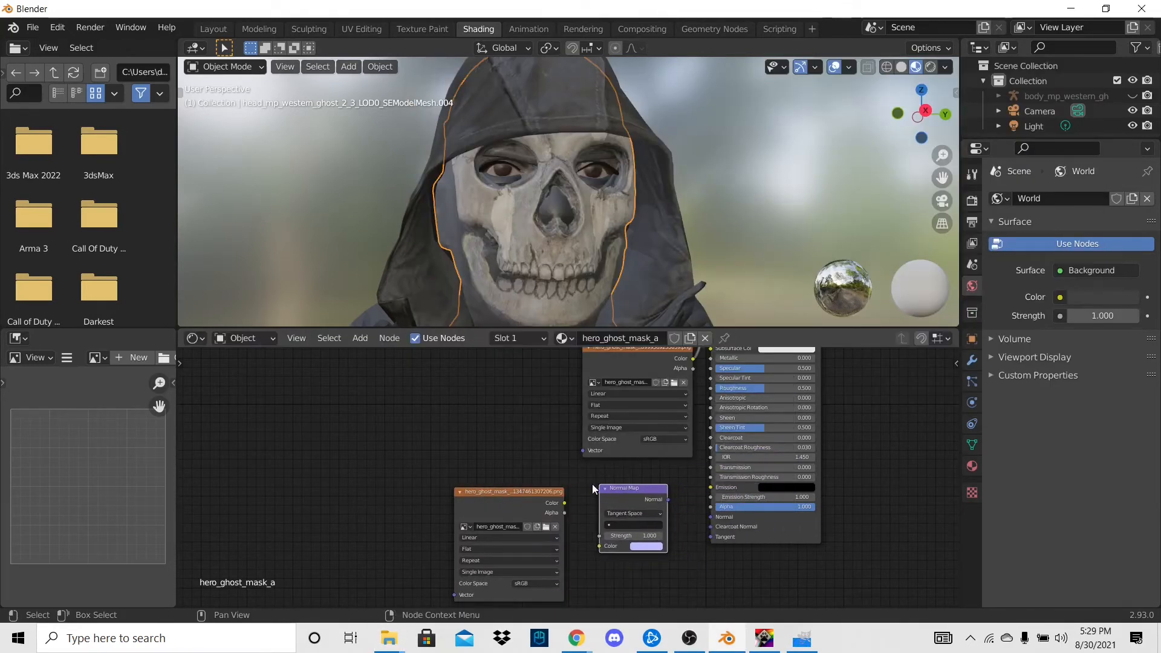
drag(564, 503, 600, 546)
mouse_move(667, 500)
mouse_down()
mouse_move(681, 494)
mouse_move(709, 523)
mouse_move(669, 500)
mouse_up()
middle_drag(669, 501, 631, 462)
Step: Set the mask's Normal Map strength to 0.900 and its normal texture's color space to Non-Color
scroll(623, 475, up, 3)
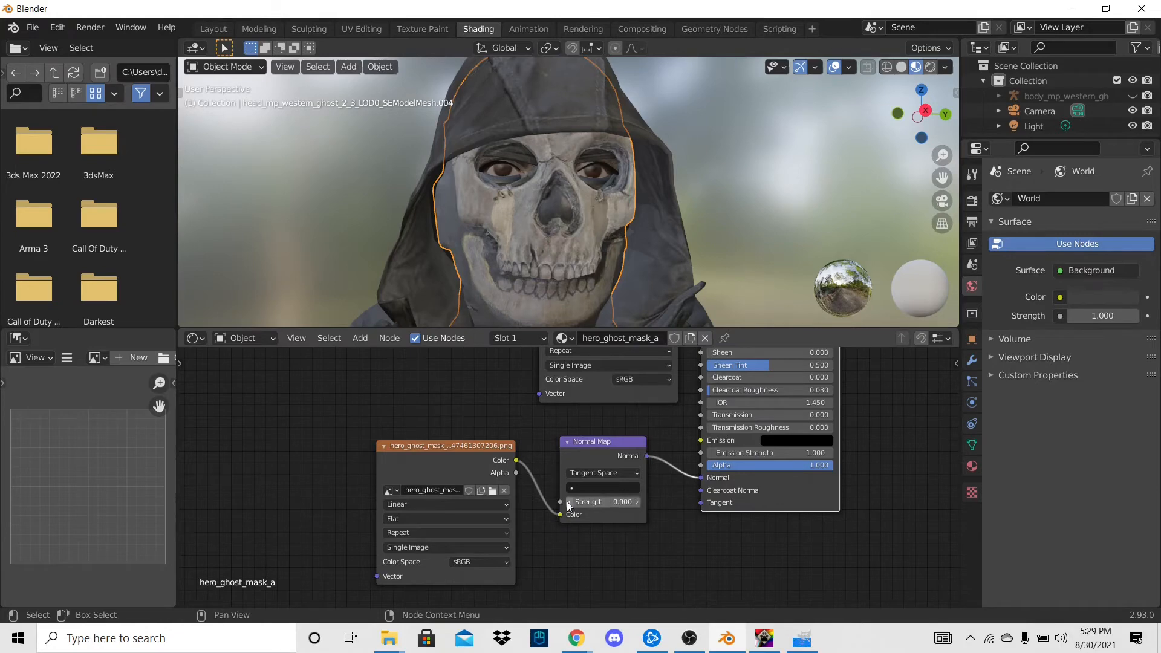
click(567, 502)
click(474, 560)
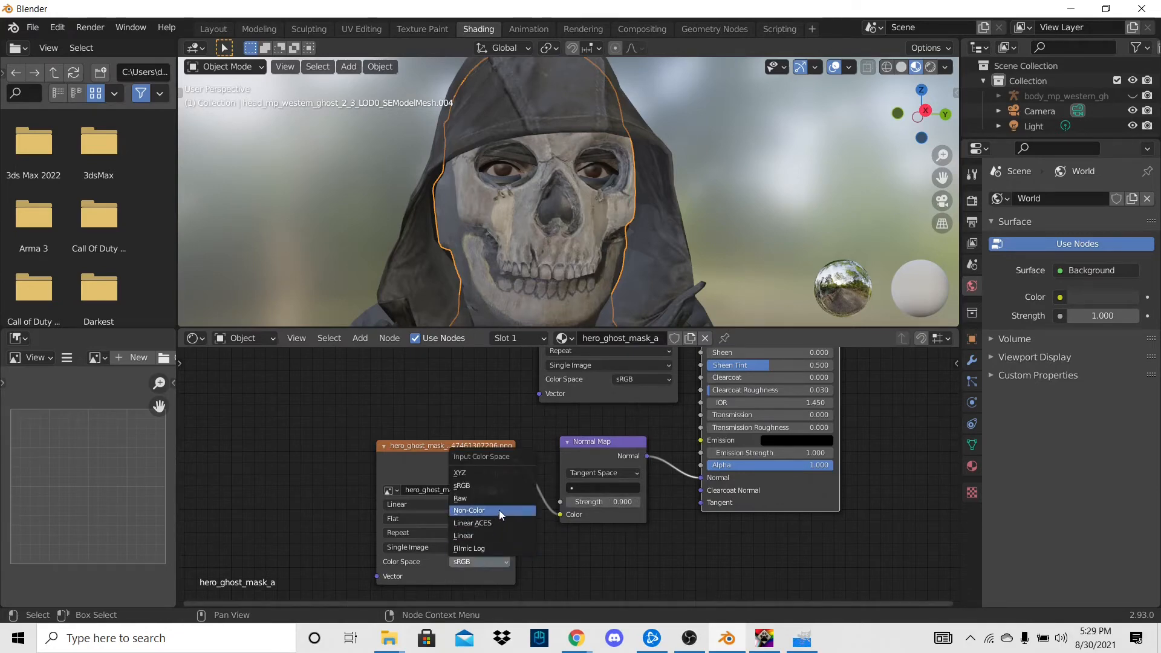
click(499, 509)
Step: Set the mask material's roughness to 0.853 and check the mask in the viewport
middle_drag(646, 485, 502, 599)
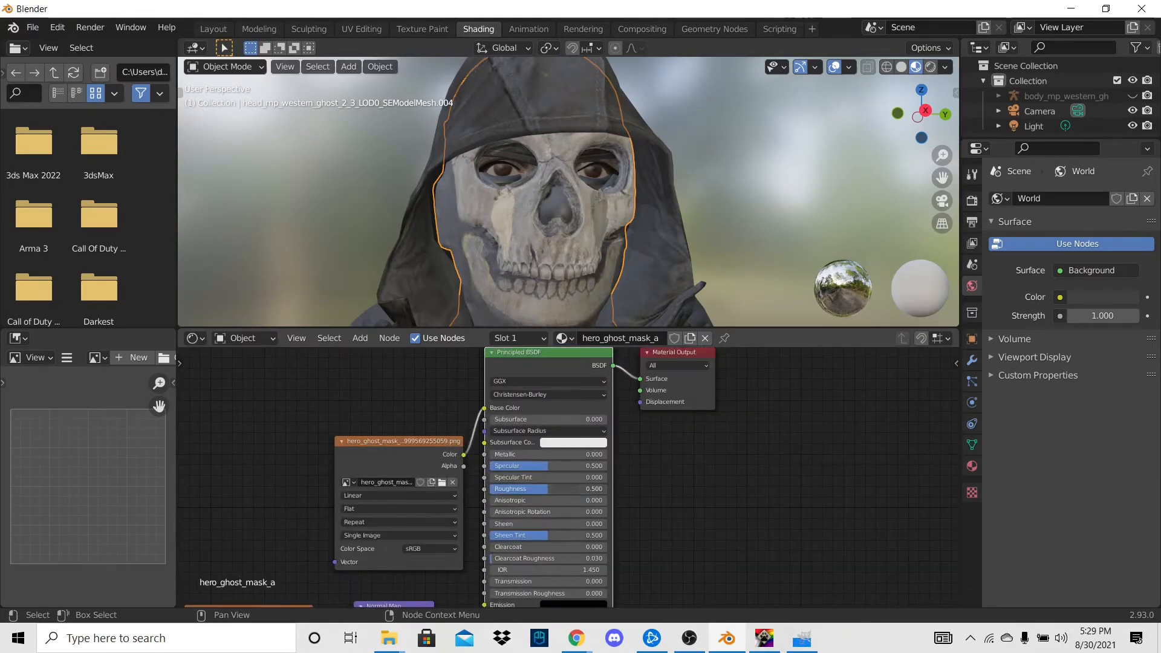
drag(539, 488, 582, 488)
scroll(689, 169, down, 3)
click(697, 194)
middle_drag(698, 196, 688, 189)
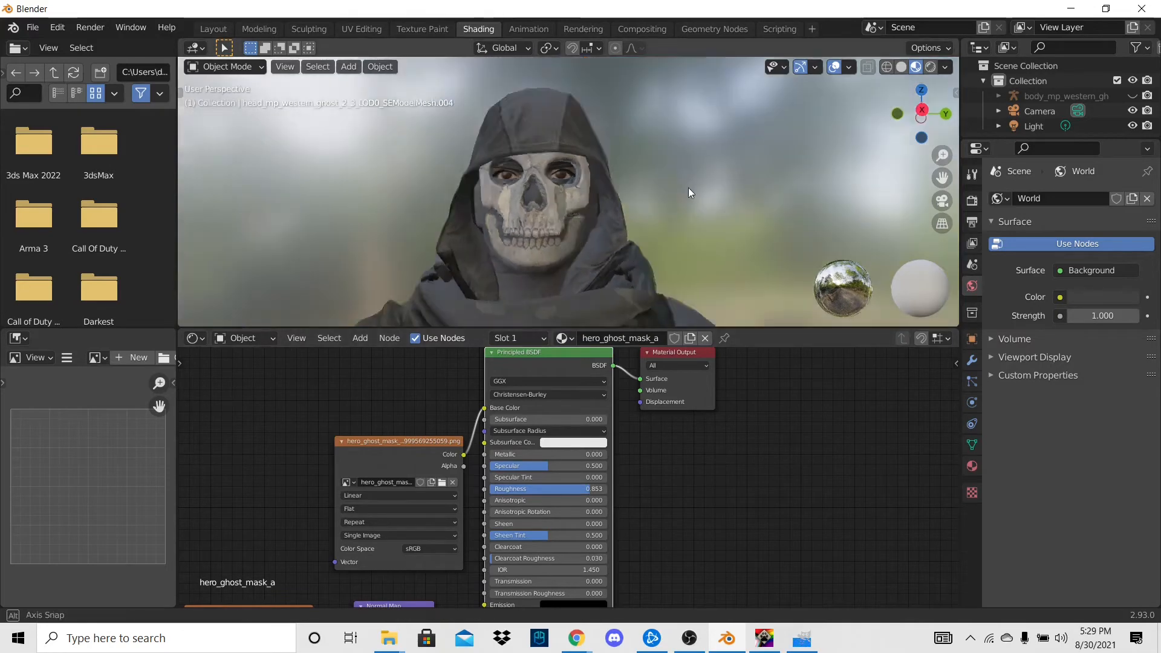
scroll(472, 173, up, 5)
Step: Select the eyes, move their texture node clear of the Principled BSDF and set the material's roughness to 0.013
click(538, 143)
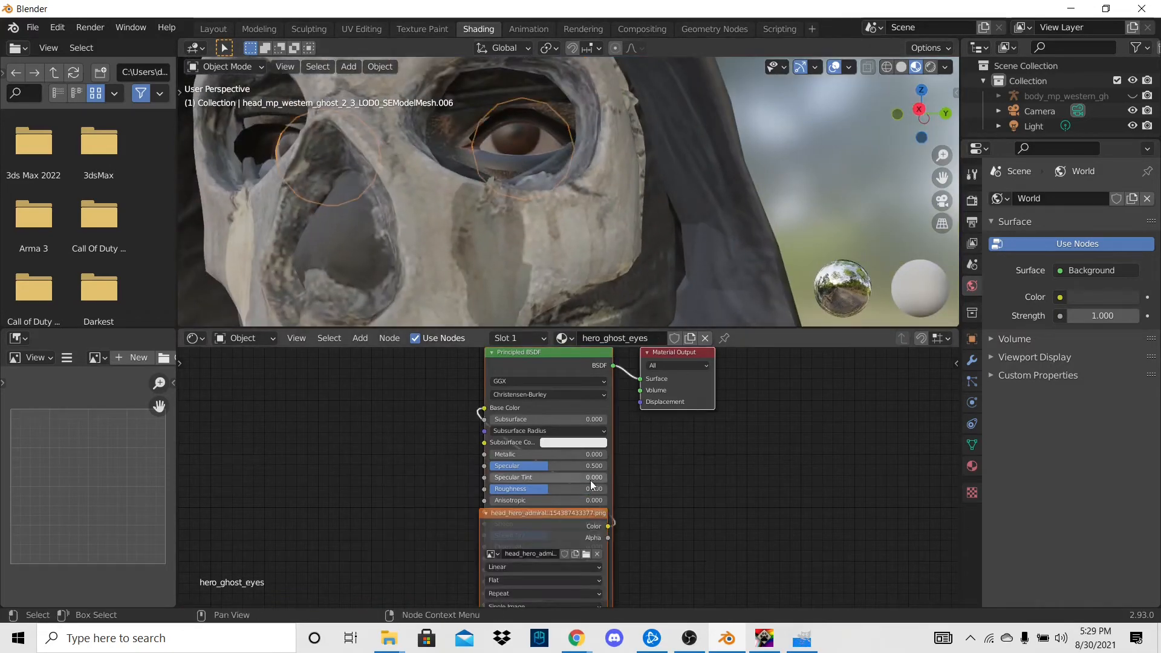
middle_drag(590, 480, 736, 427)
drag(703, 481, 522, 421)
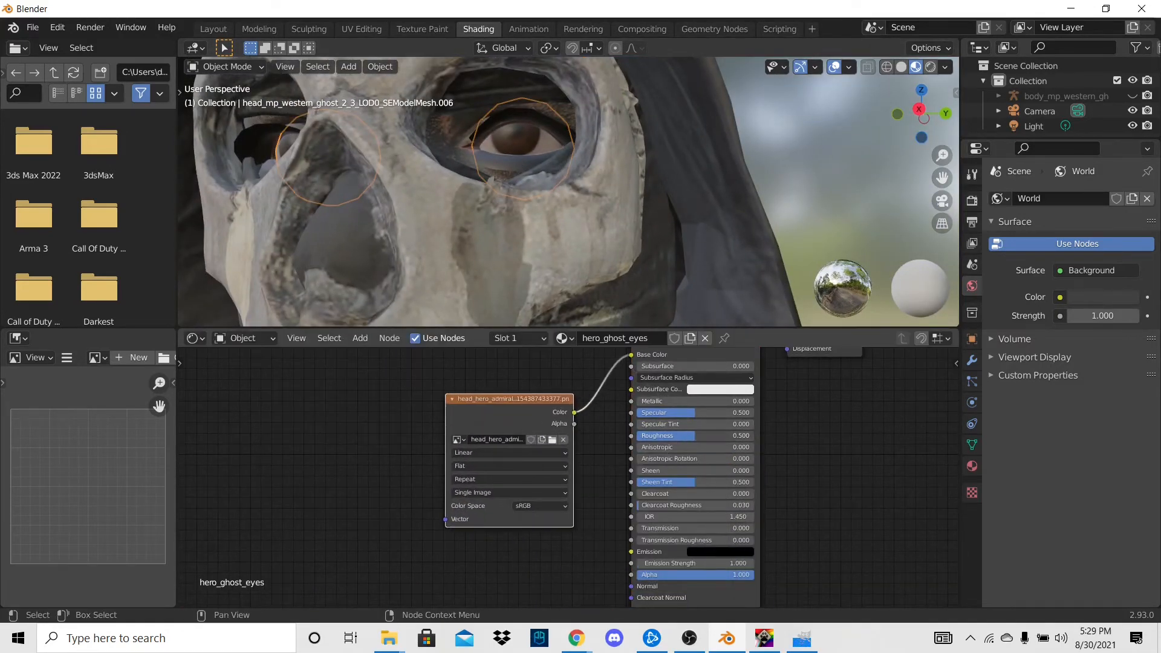
drag(694, 436, 647, 435)
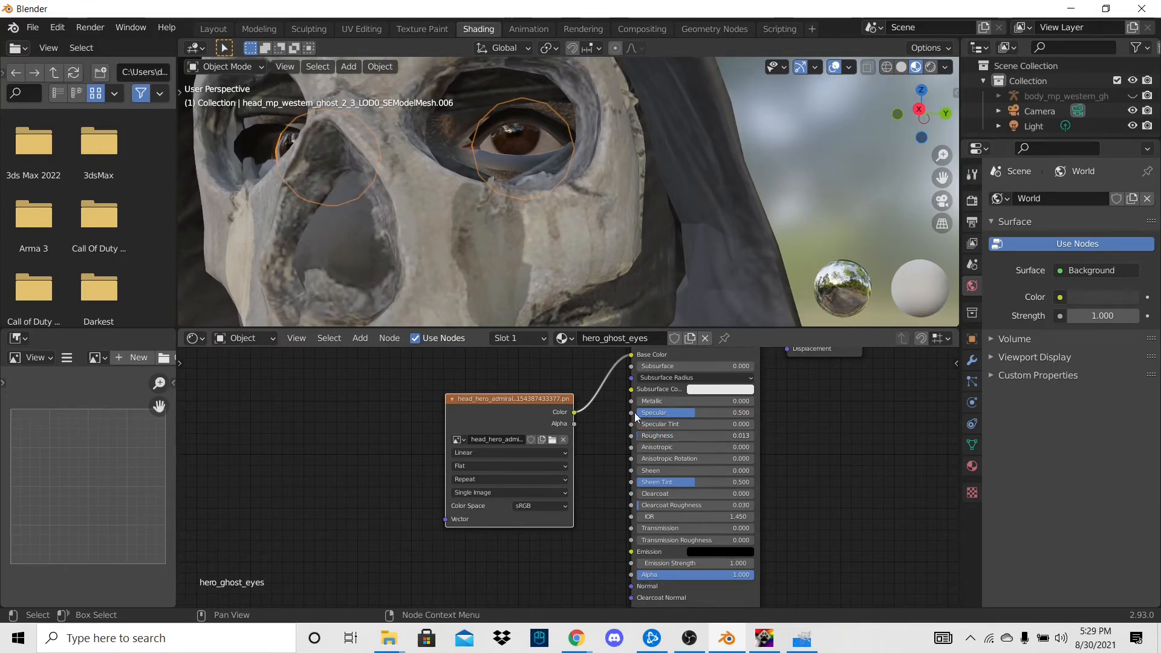
Step: Select the face mesh, move its texture node clear of the Principled BSDF and set the material's roughness to 0.805
click(462, 138)
scroll(461, 135, down, 8)
key(g)
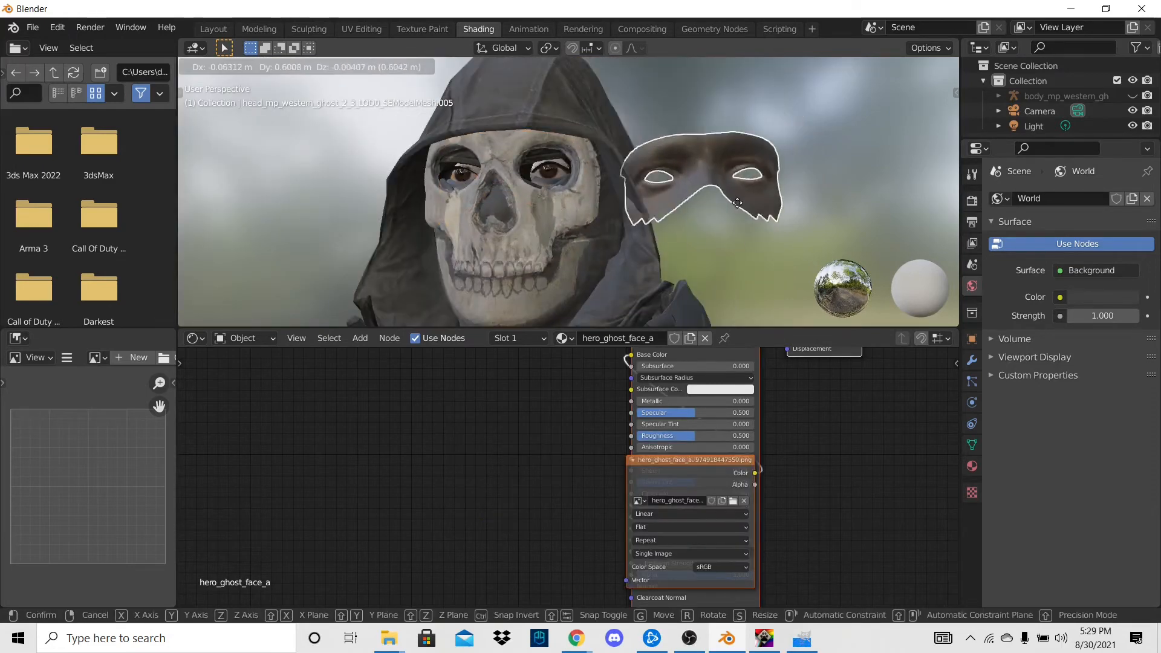
right_click(737, 202)
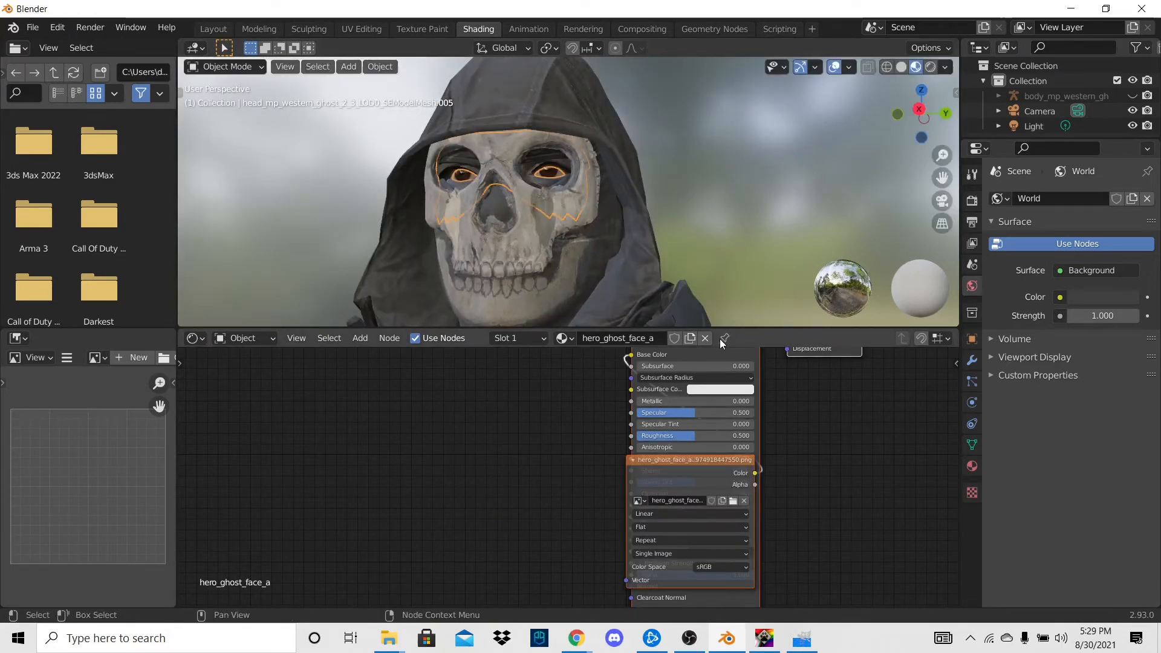
drag(721, 466, 539, 393)
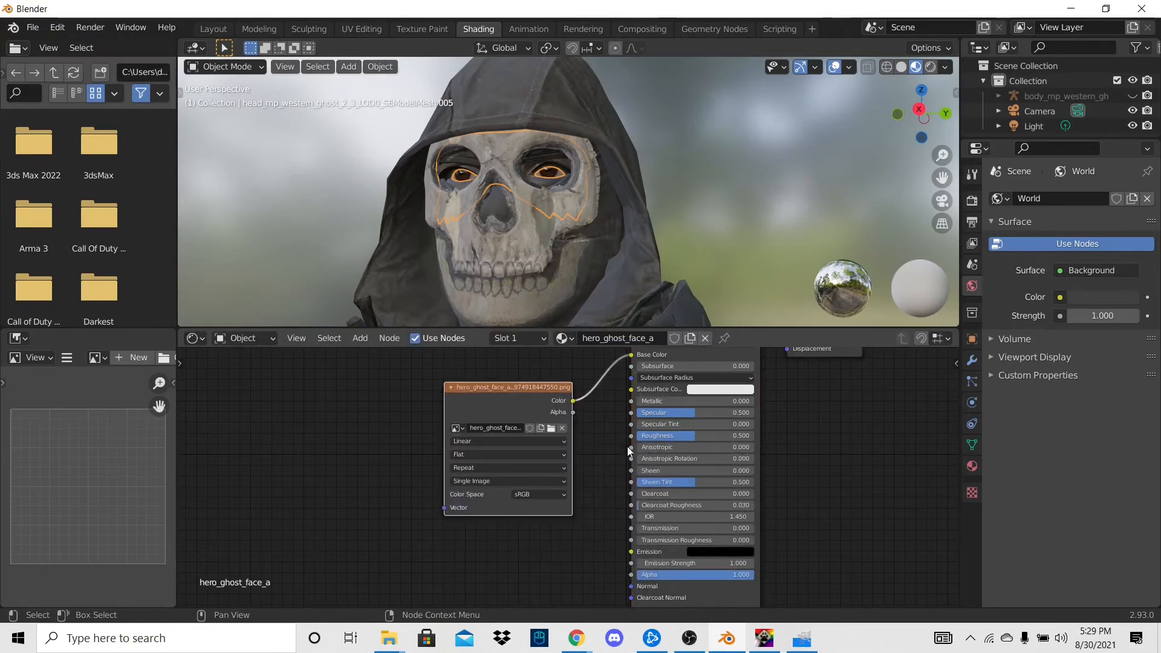
drag(697, 437, 733, 436)
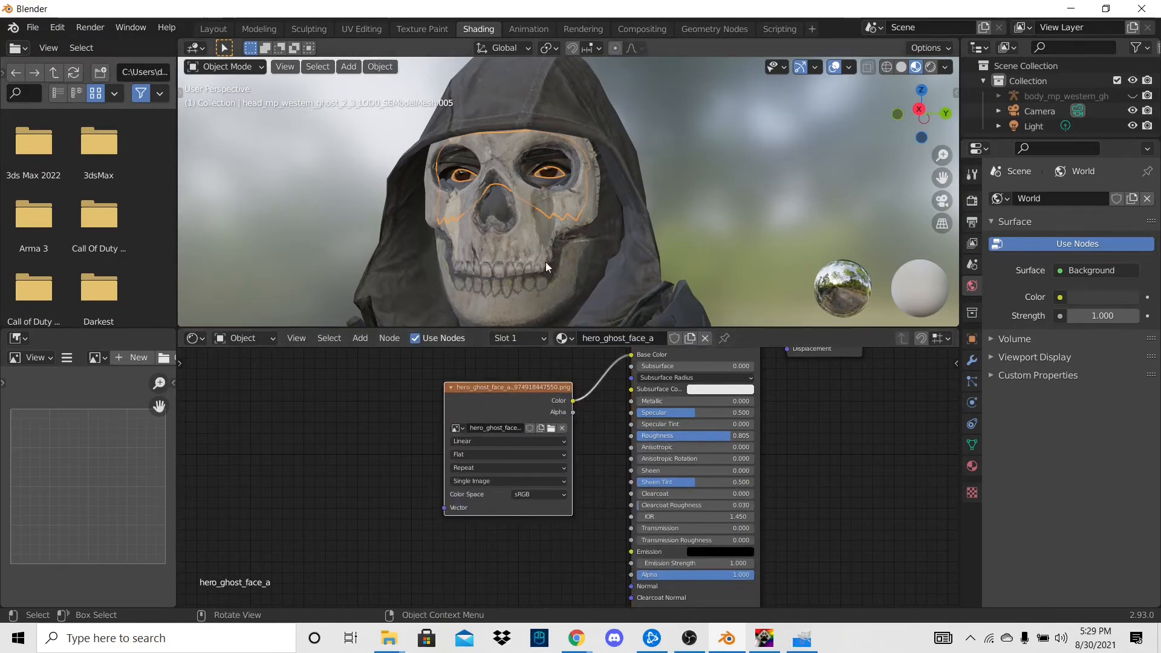
Step: Select the eyelashes mesh and move its image texture node clear of the Principled BSDF in the head_shared_eyelashes material
scroll(585, 189, up, 7)
scroll(598, 195, down, 2)
middle_drag(601, 194, 616, 181)
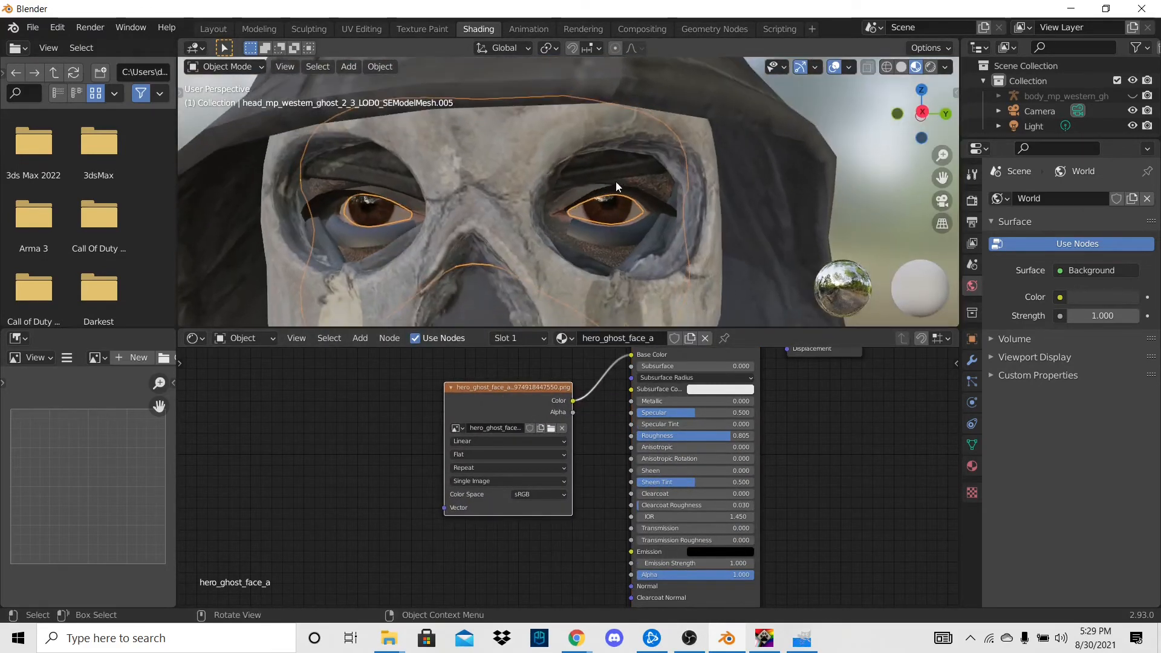
click(633, 194)
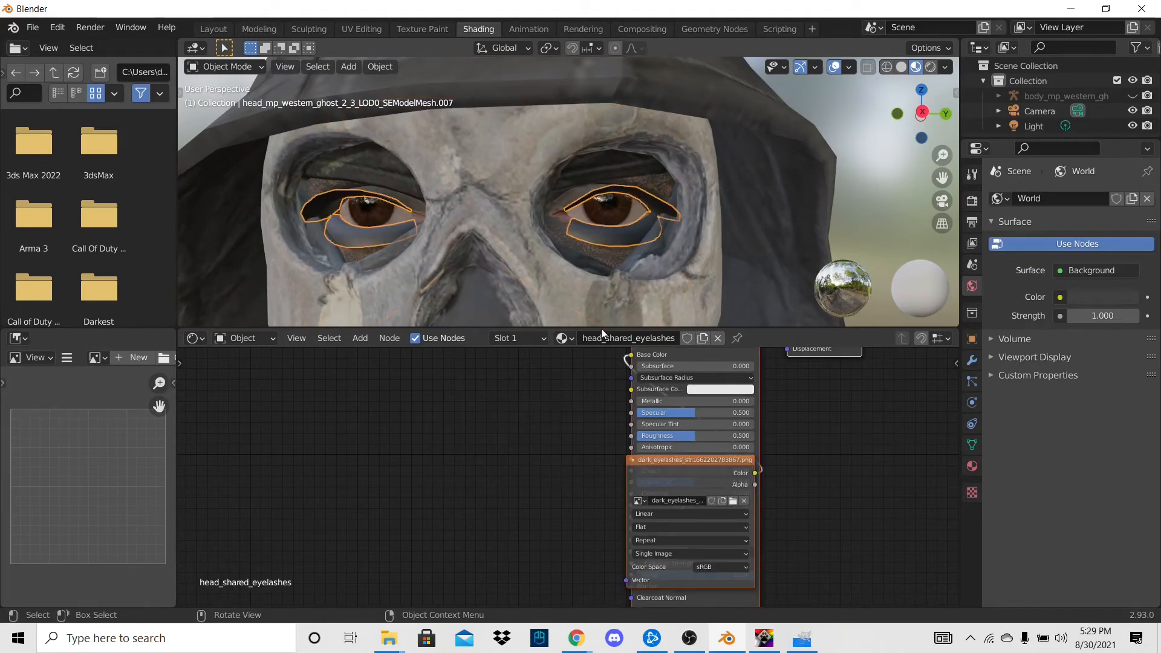
drag(652, 470, 440, 437)
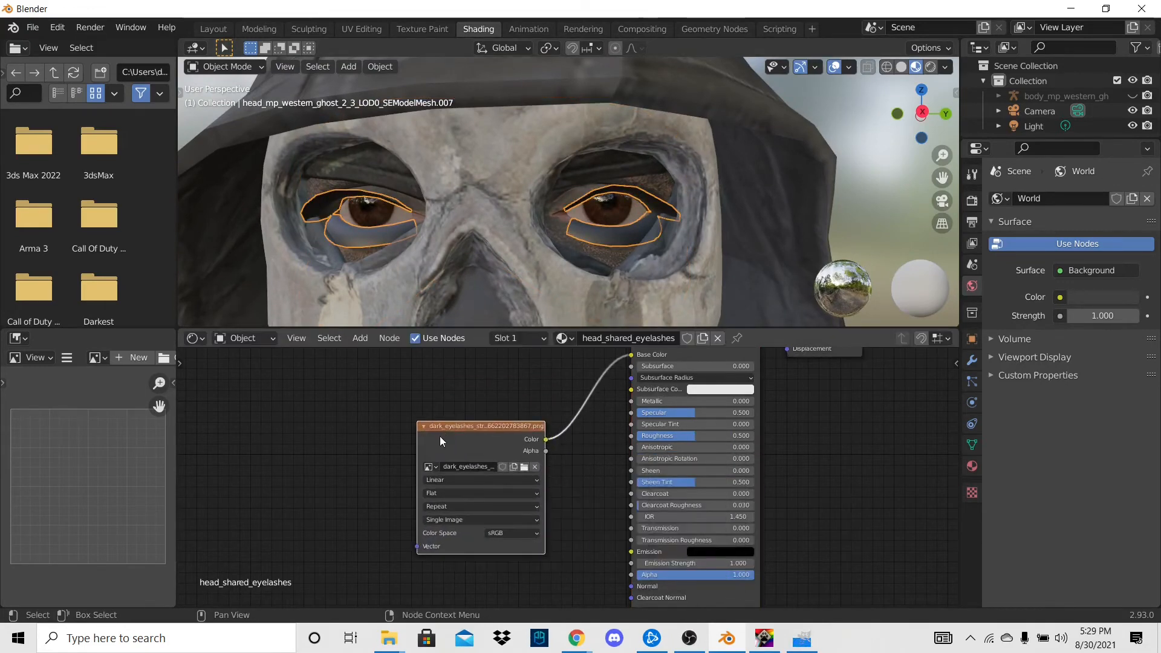
scroll(513, 536, down, 4)
middle_drag(512, 535, 537, 545)
drag(490, 578, 523, 365)
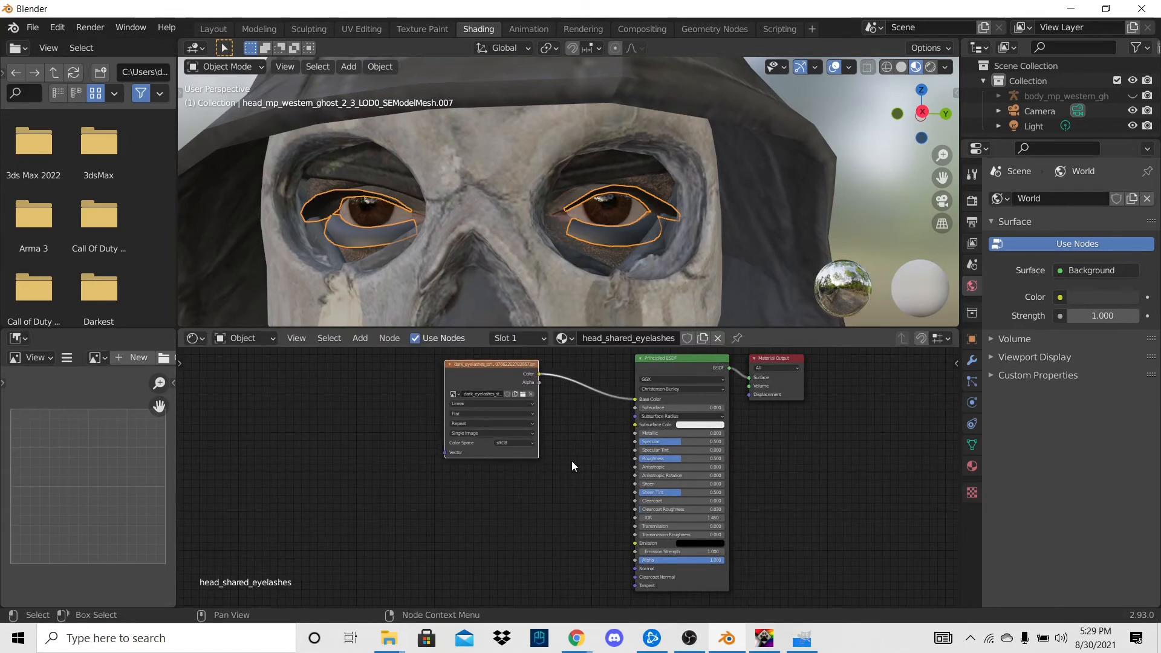
Step: Switch to File Explorer, open the head_shared_eyelashes image folder and preview the dark_eyelashes_strip_c texture
mouse_move(384, 646)
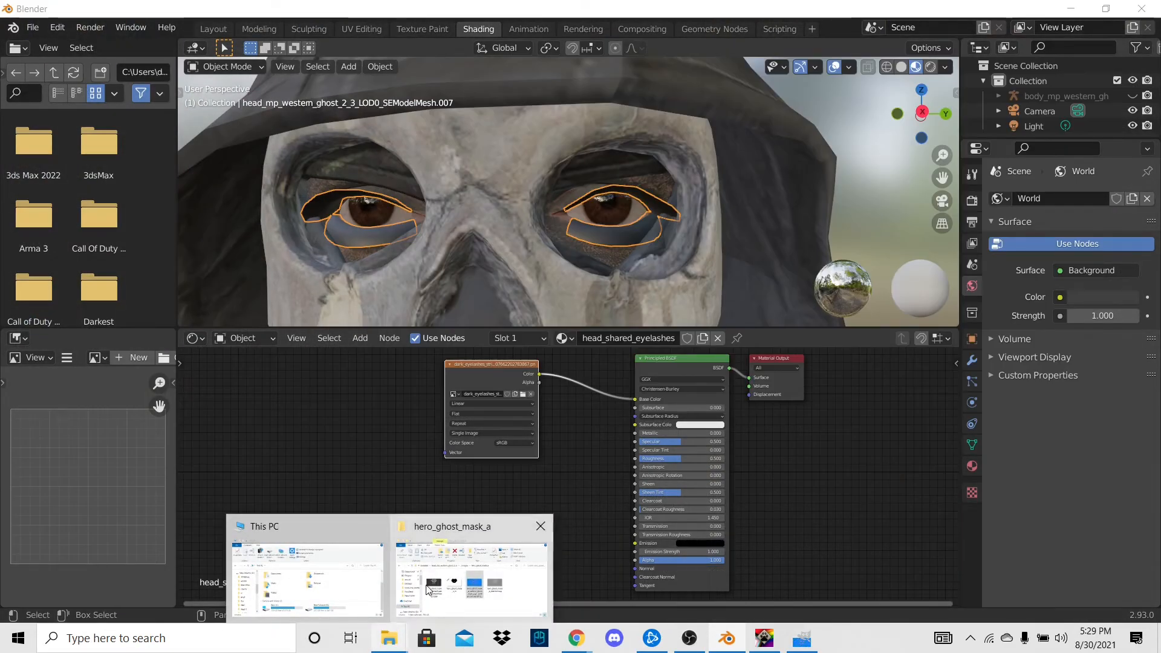
click(440, 573)
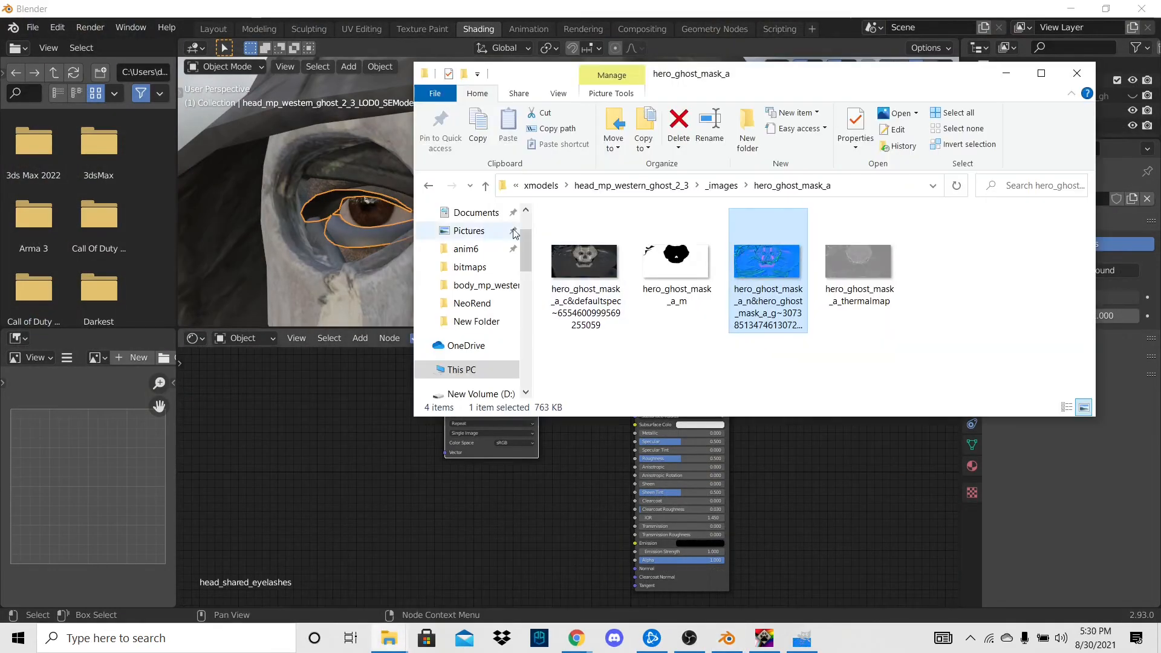
click(428, 186)
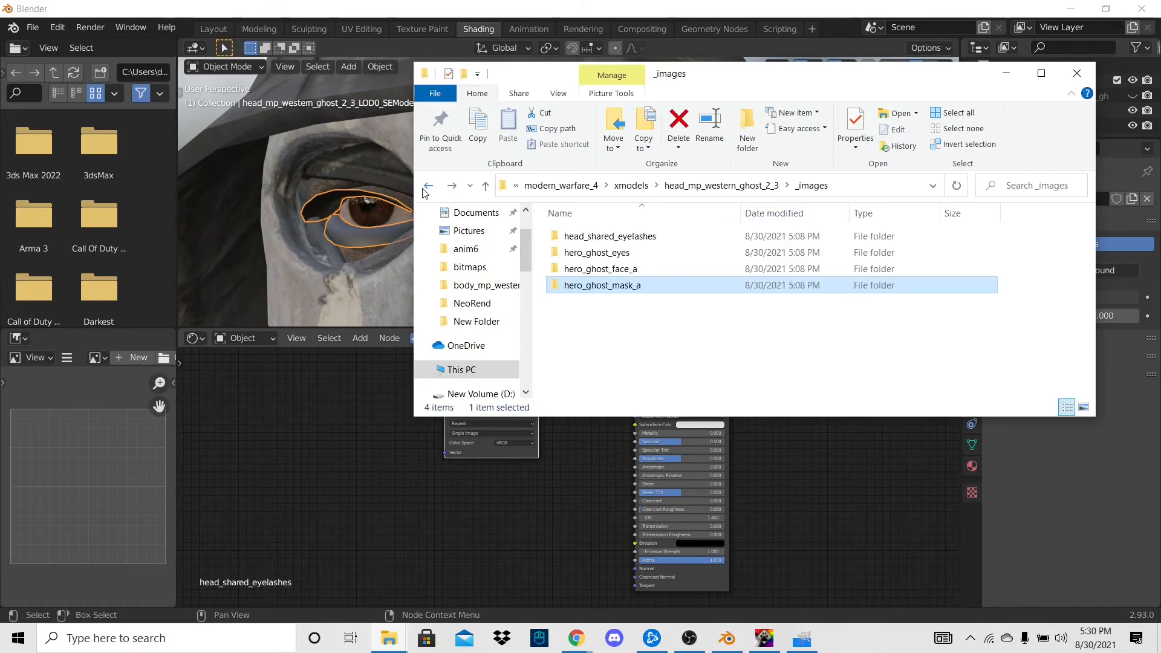
click(626, 257)
click(629, 269)
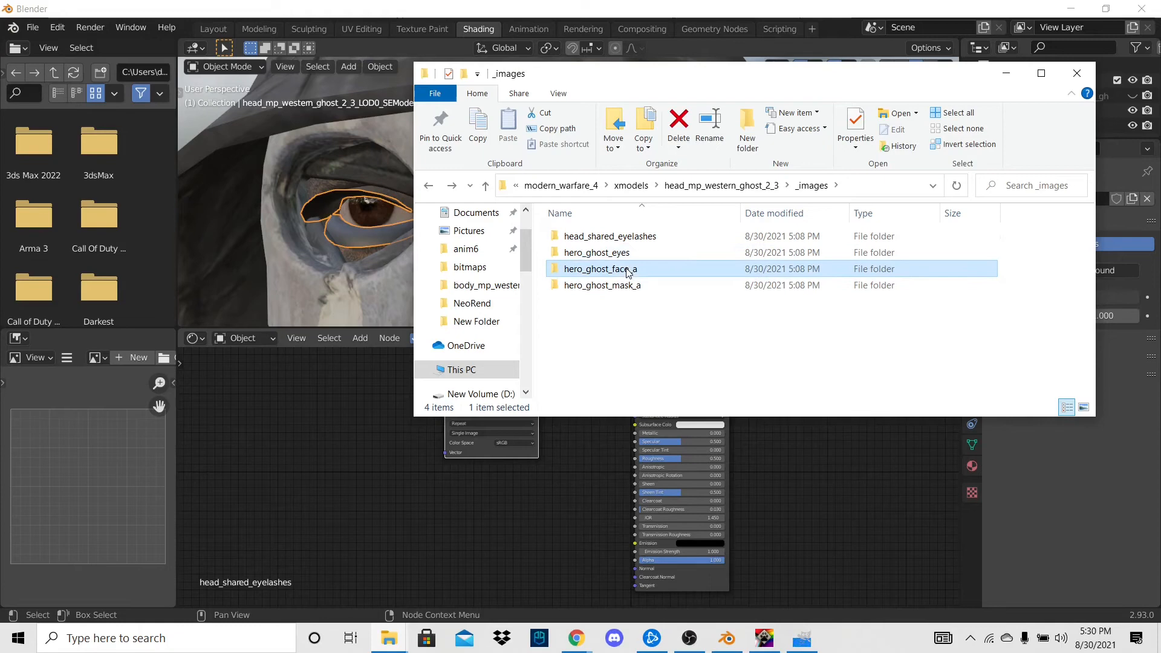
double_click(641, 236)
double_click(683, 259)
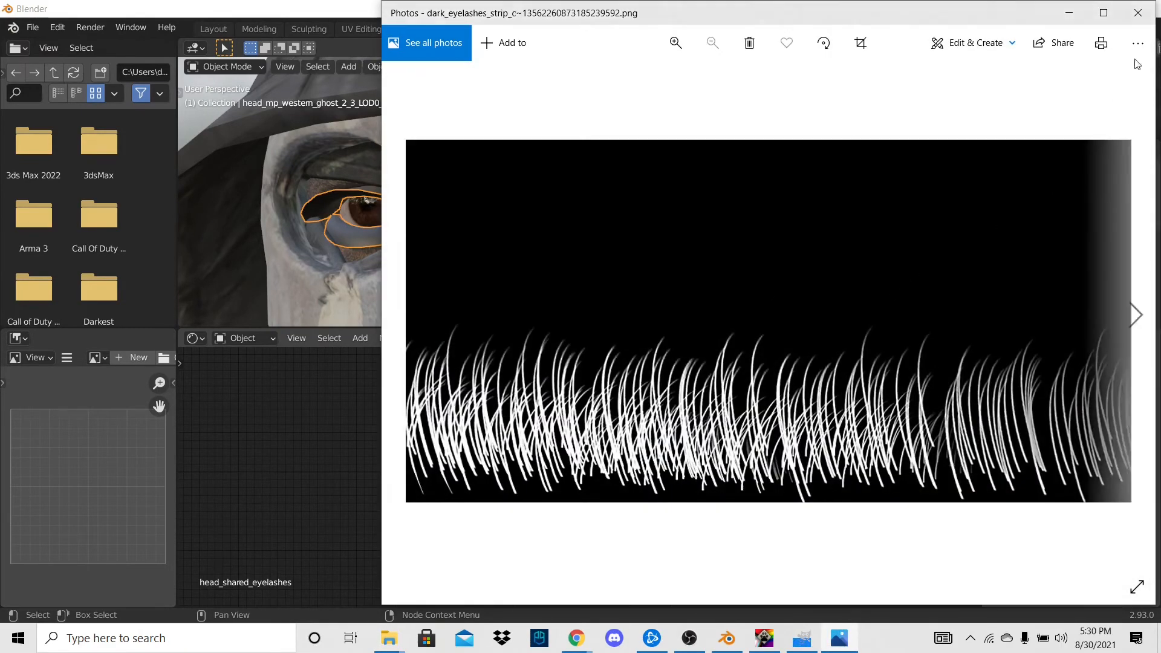
click(1137, 13)
Step: Add the dark_eyelashes_strip_c texture to the eyelashes material in Blender and connect its Color to the shader's Alpha input
drag(665, 296, 399, 490)
scroll(574, 471, up, 3)
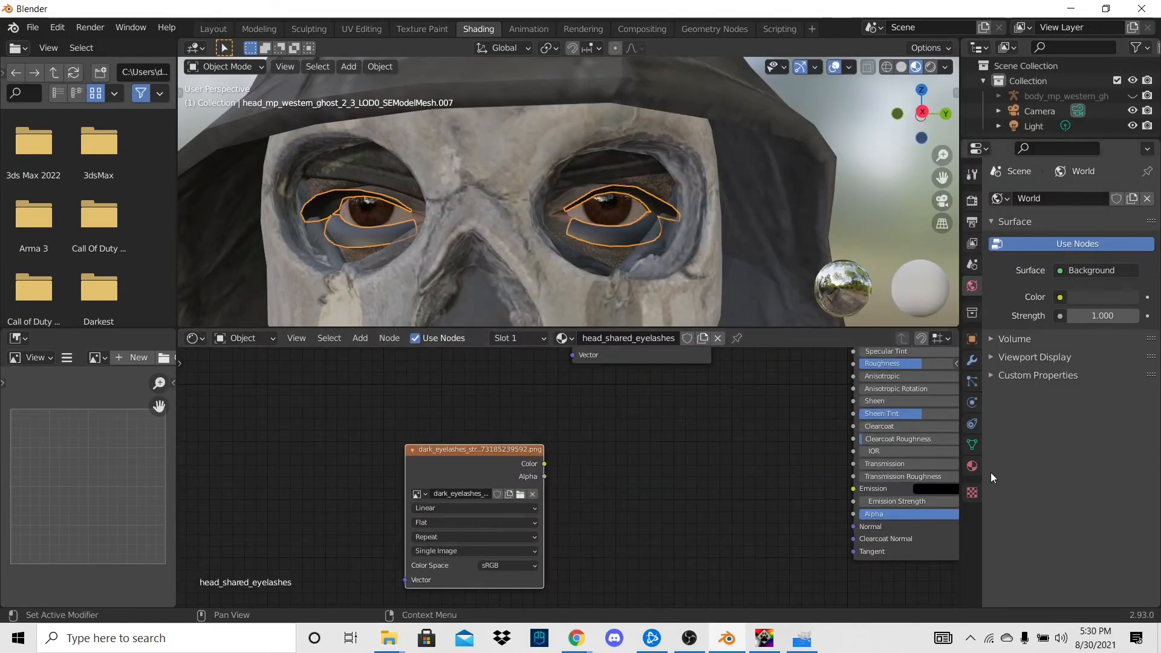
drag(538, 465, 854, 514)
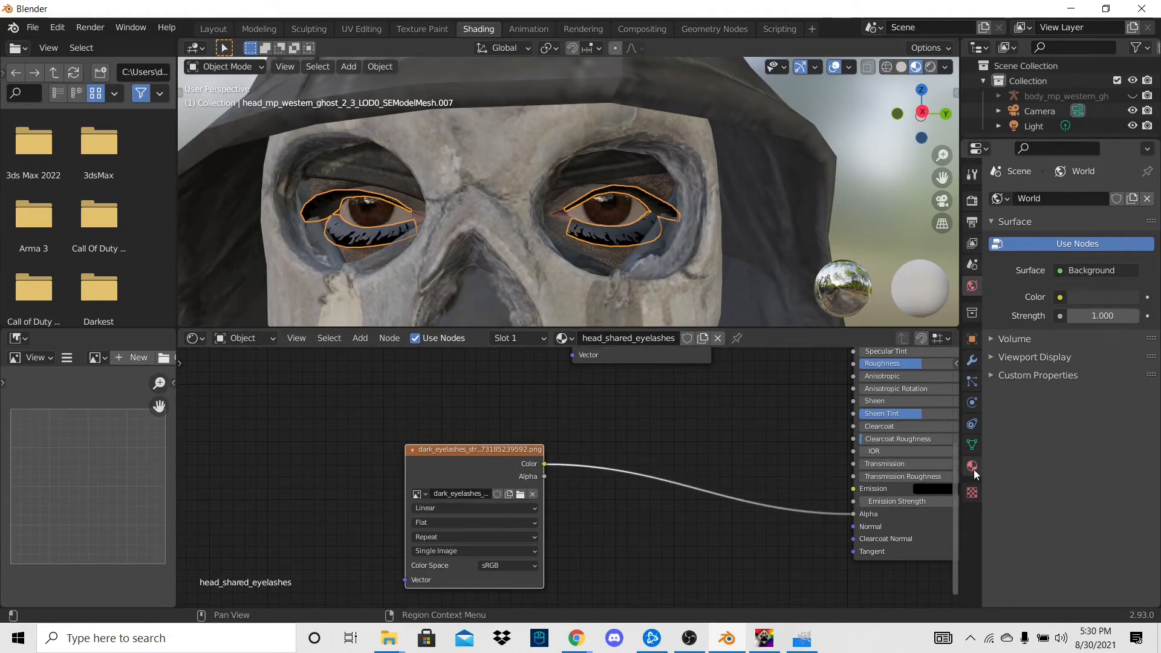
Step: Set both the blend mode and the shadow mode of the eyelashes material to Alpha Hashed
click(972, 466)
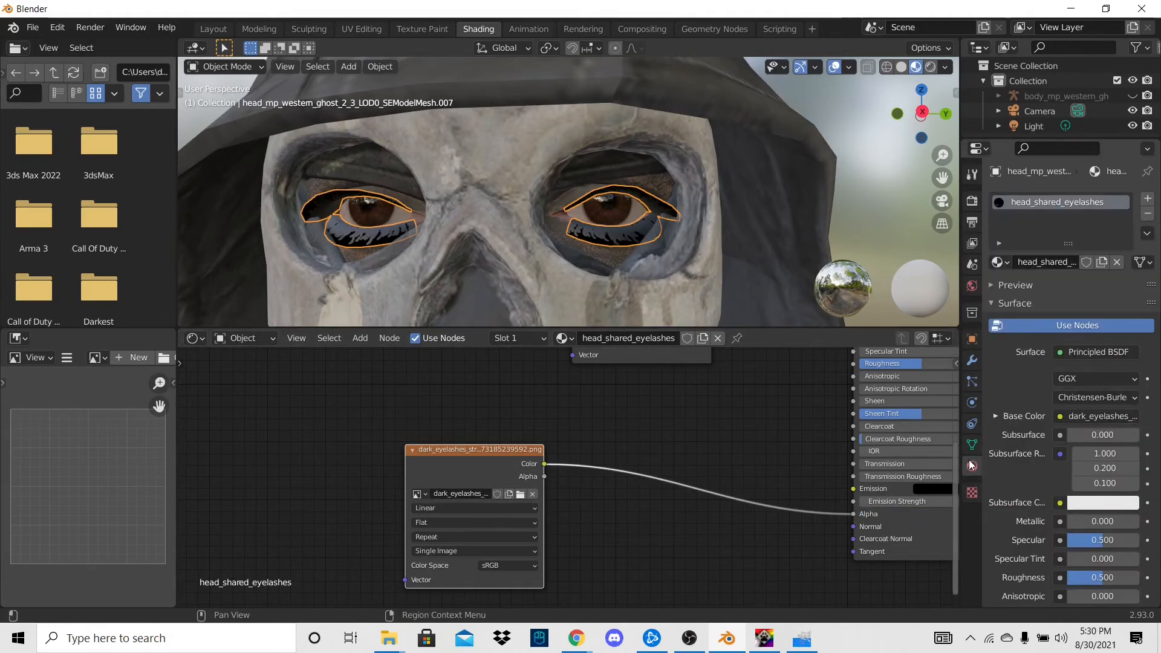
scroll(1032, 520, down, 15)
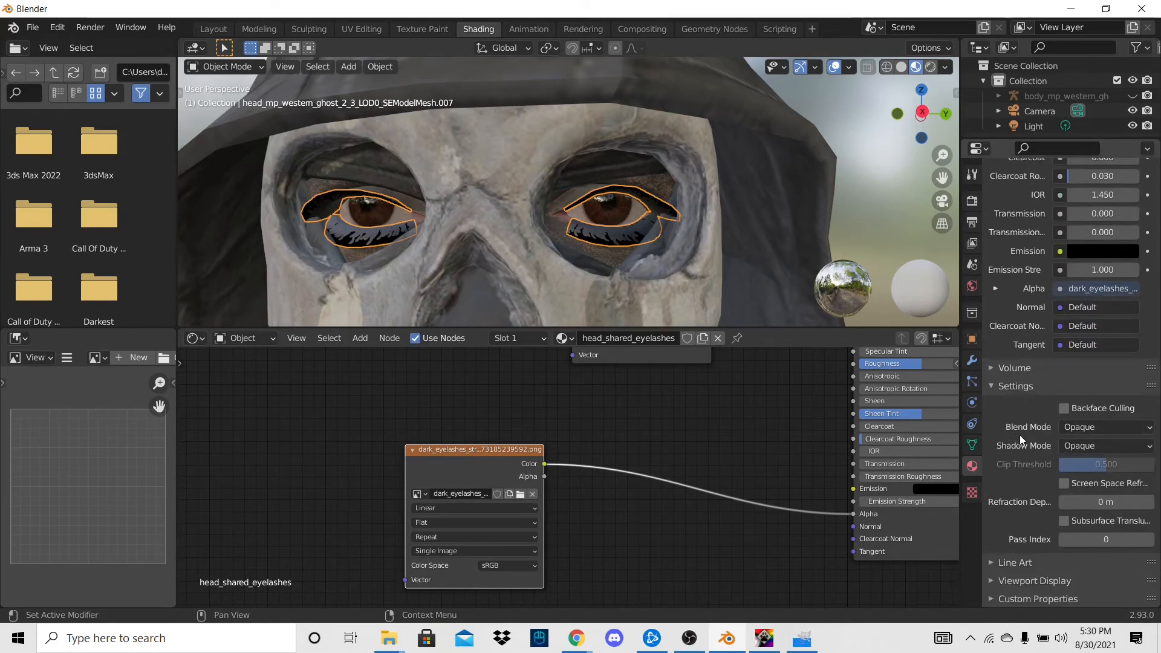
click(1079, 430)
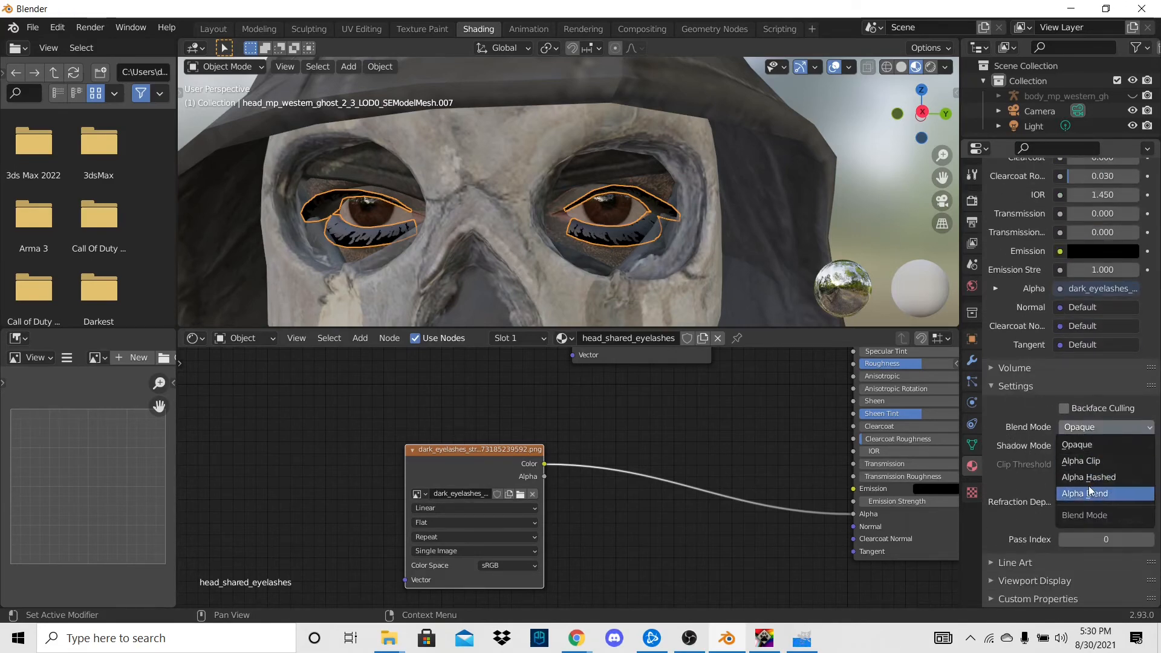
click(1100, 477)
click(1104, 445)
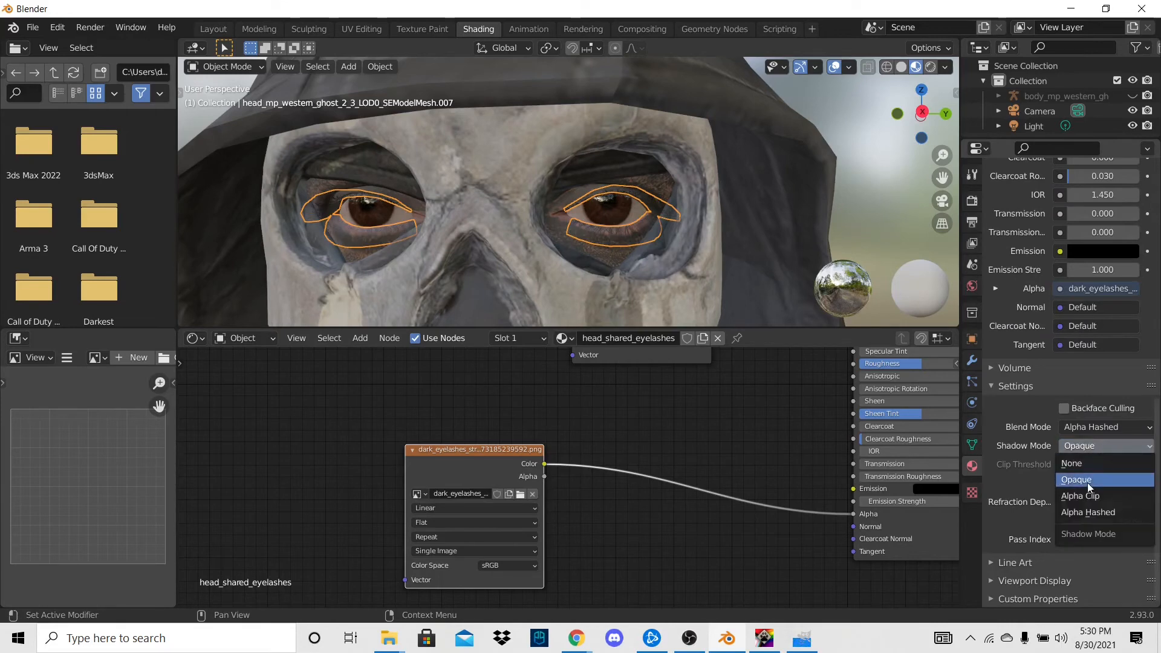
click(1093, 519)
Step: Examine the eyelashes up close, followed by the face and the whole character
scroll(740, 201, up, 8)
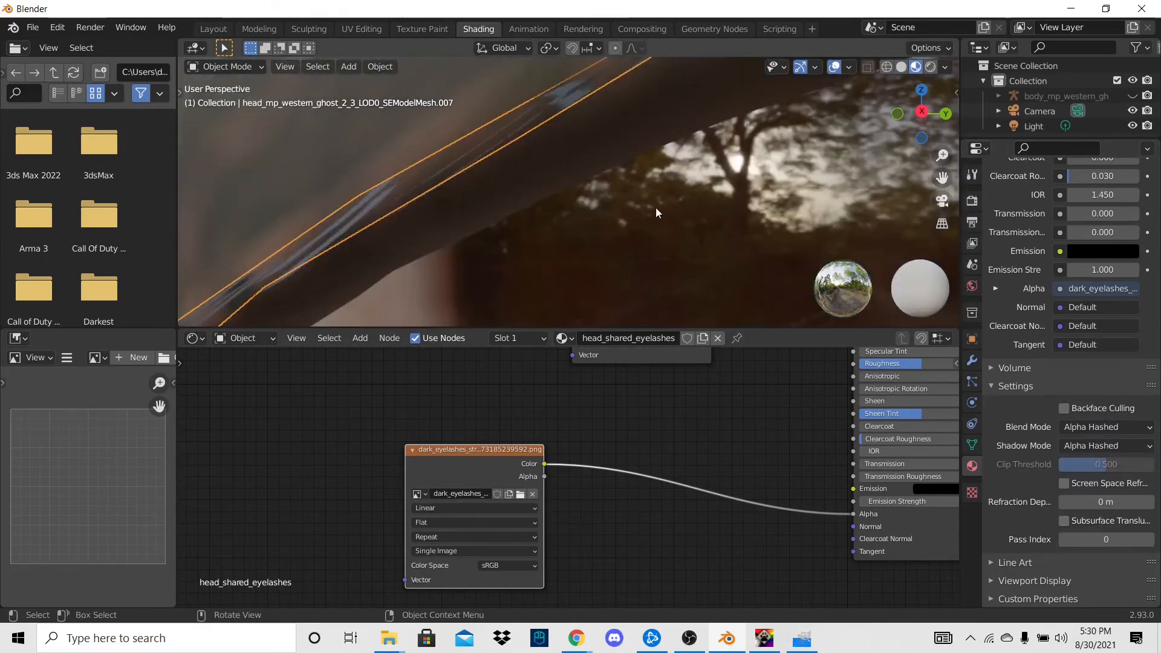
scroll(656, 208, down, 2)
click(424, 260)
scroll(460, 250, down, 6)
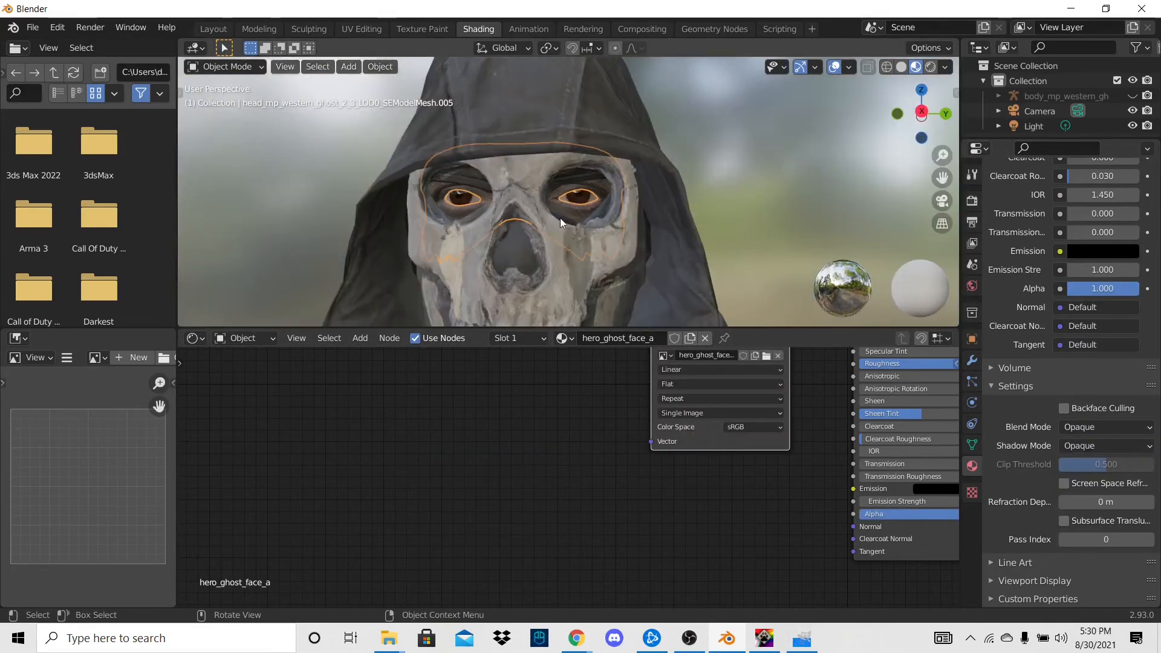
scroll(742, 183, down, 7)
middle_drag(695, 209, 649, 238)
scroll(671, 230, down, 6)
scroll(653, 234, up, 4)
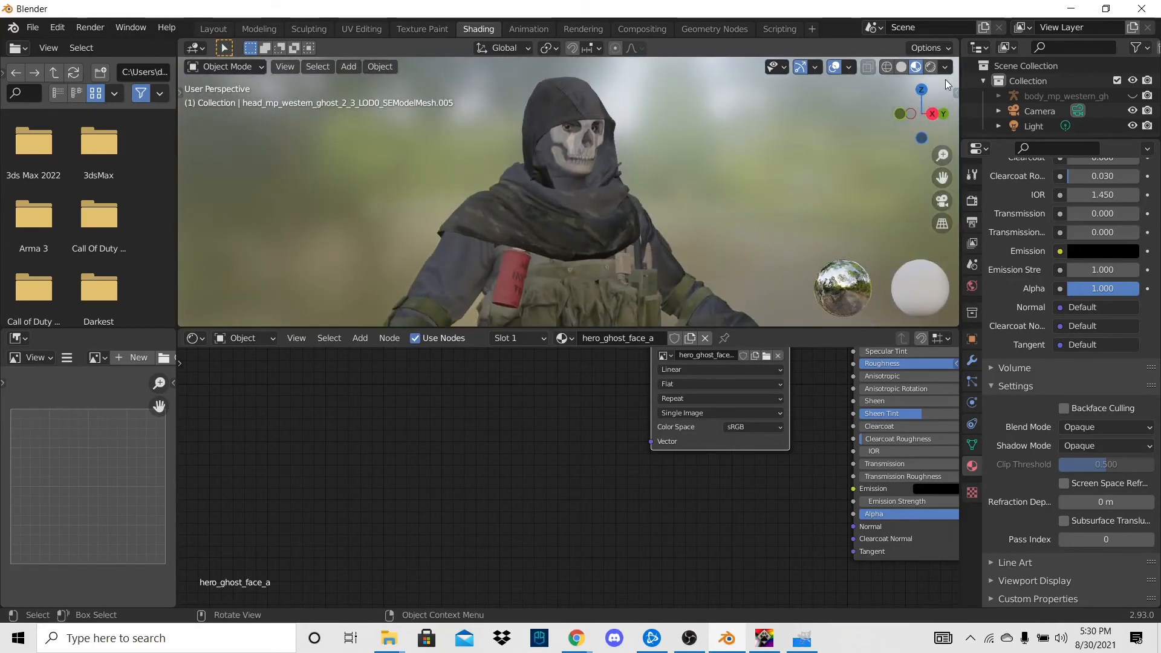
Step: Switch the viewport to rendered shading and inspect the character's lighting
click(931, 65)
scroll(542, 211, up, 3)
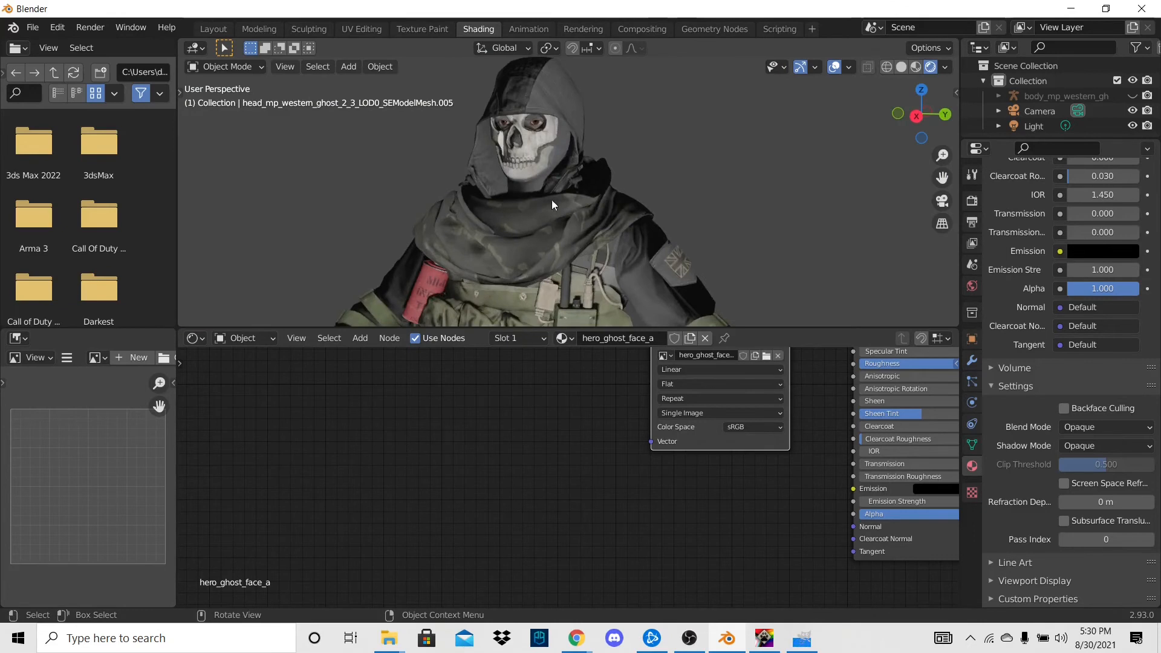
scroll(551, 204, down, 3)
middle_drag(630, 183, 818, 194)
Step: Duplicate the scene light, place the copy elsewhere around the character and check the rendered upper body
click(824, 214)
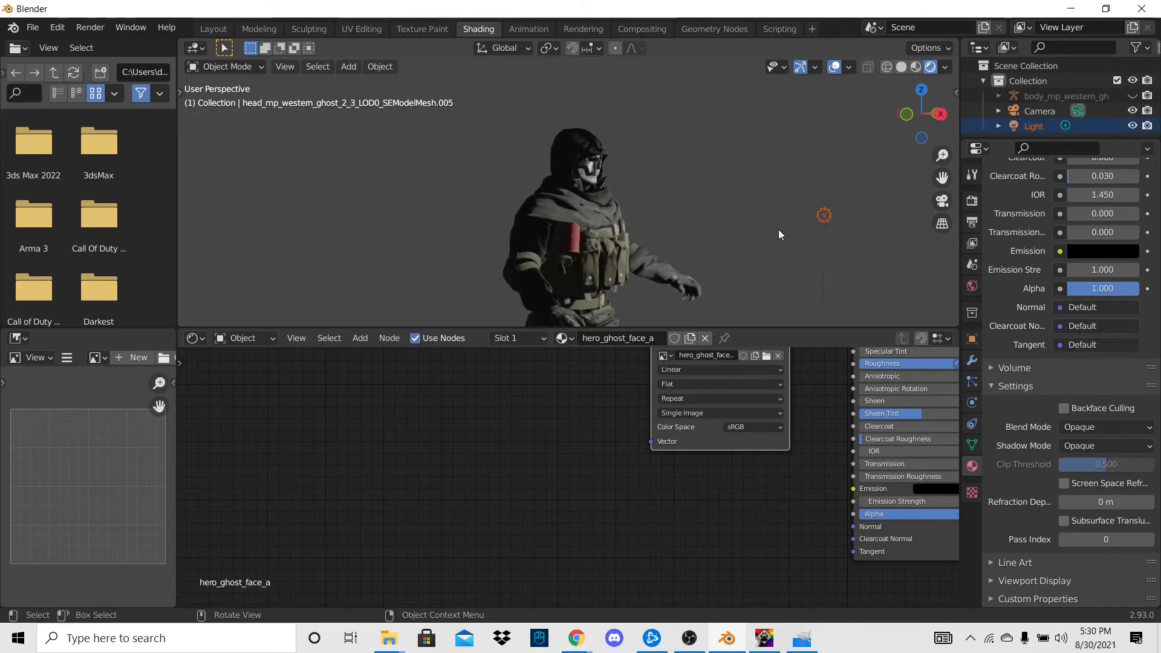
scroll(780, 235, down, 3)
key(shift+d)
click(595, 107)
scroll(567, 196, up, 5)
middle_drag(664, 163, 651, 184)
scroll(540, 162, down, 2)
scroll(718, 174, up, 5)
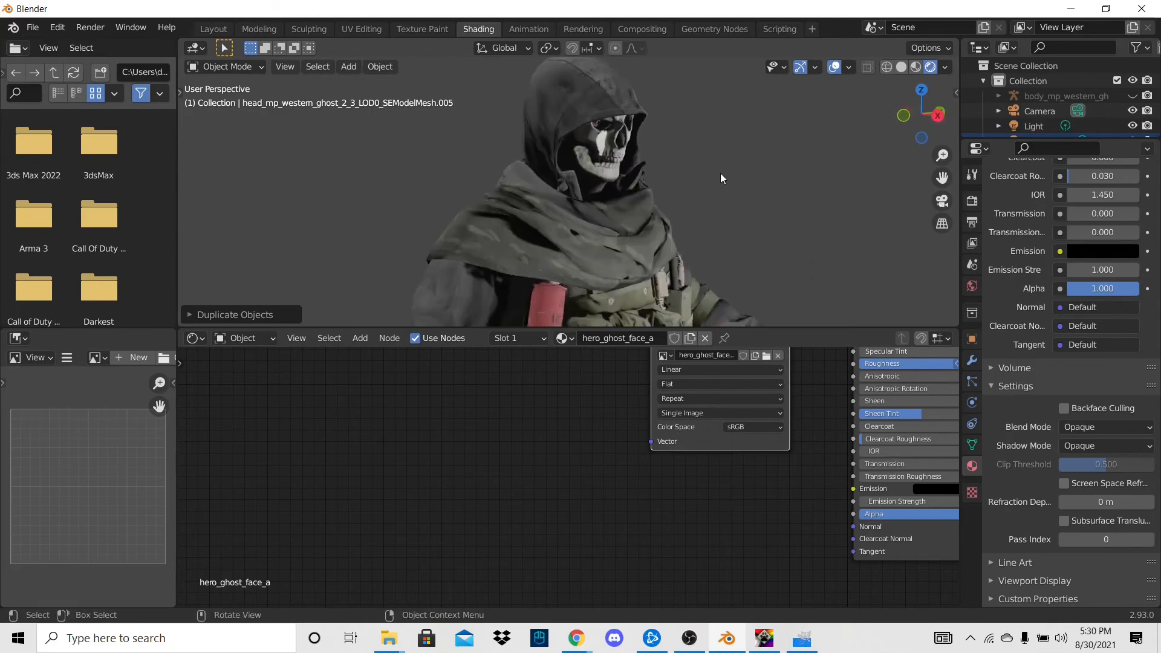
Step: Switch the shader editor from object to World nodes and begin adding a node for the HDRI lighting setup
middle_drag(720, 173, 517, 219)
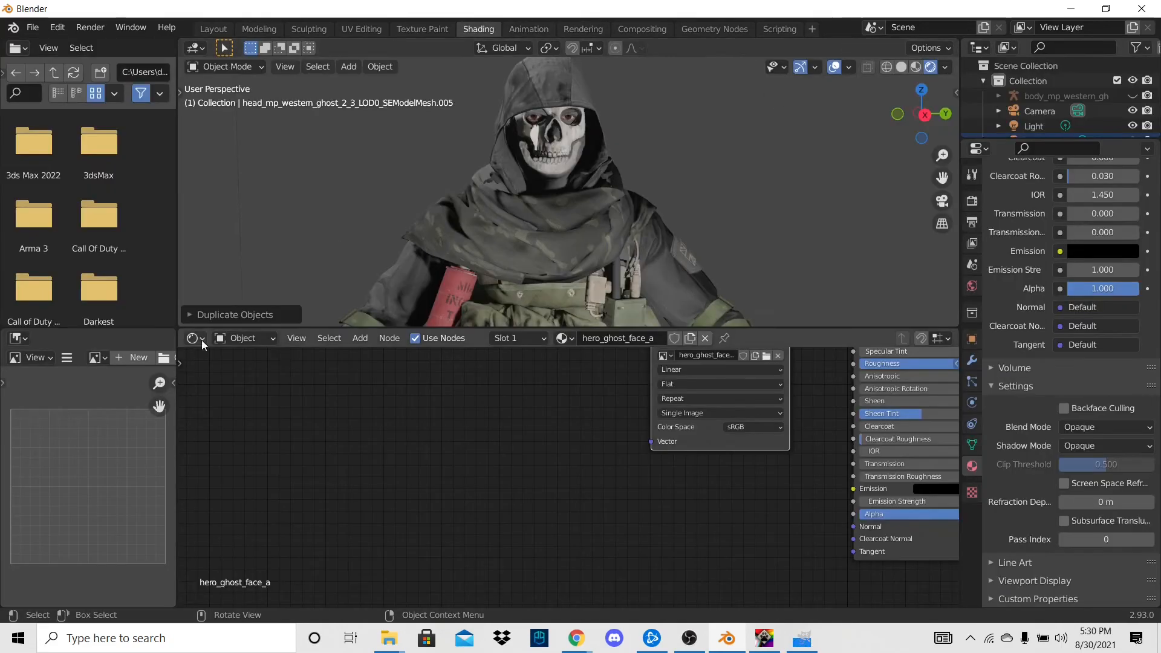
click(245, 338)
click(238, 387)
key(shift+a)
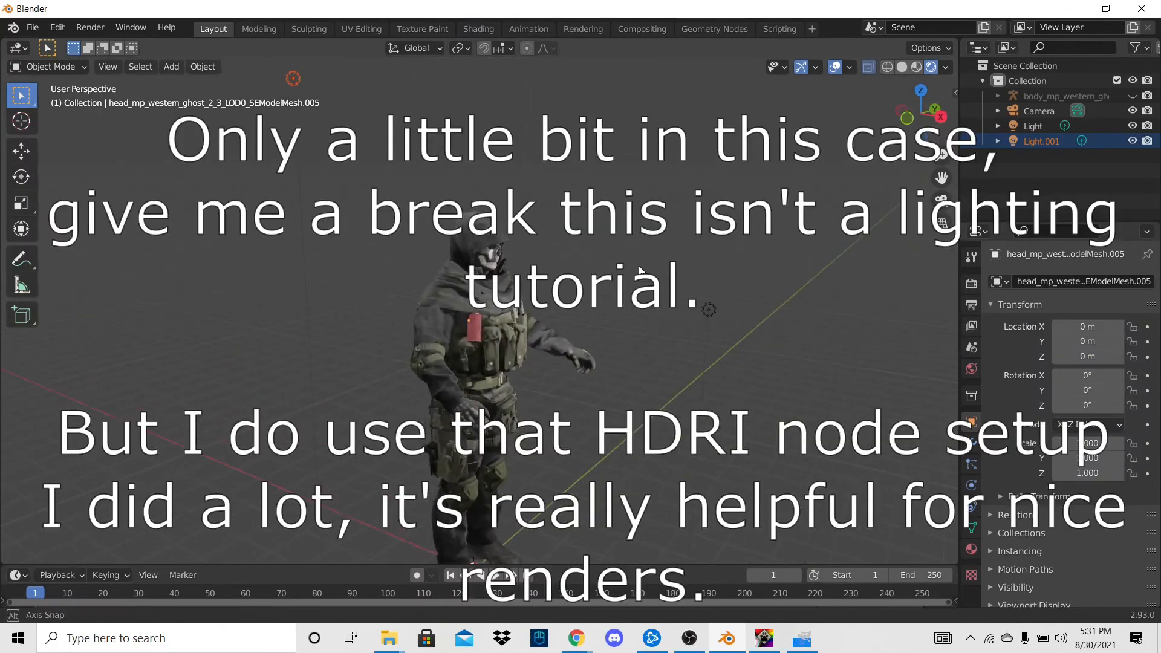
Step: Select the original light in front of the character and move it over to the character's left side
middle_drag(563, 256, 532, 250)
scroll(532, 249, up, 4)
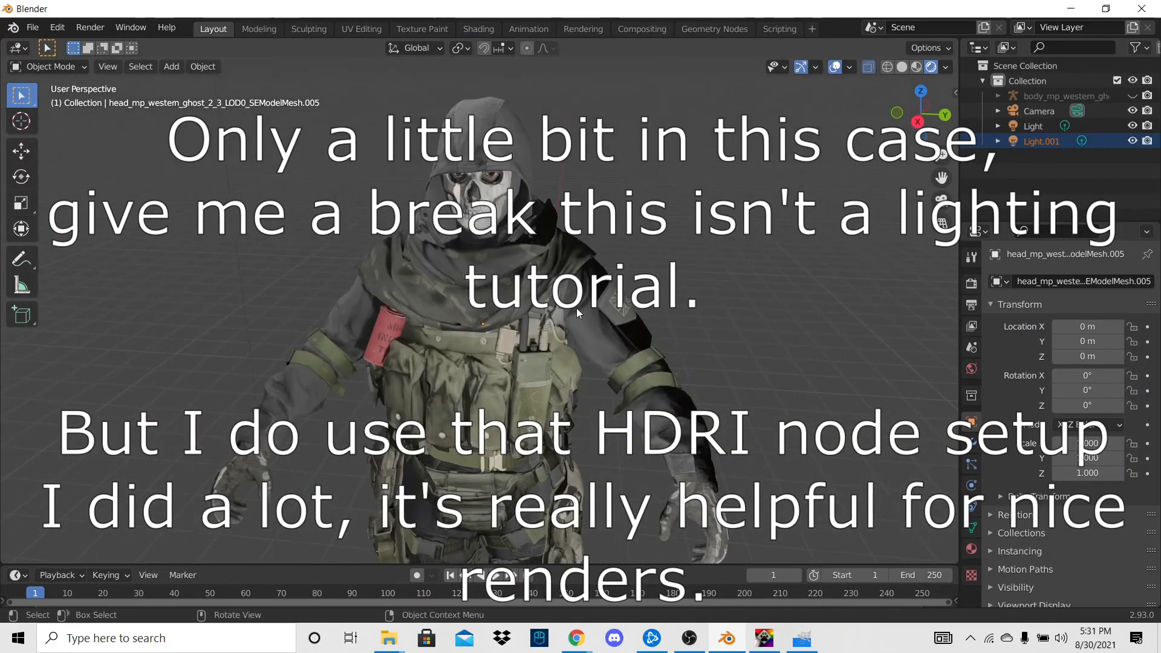
click(597, 292)
middle_drag(587, 285, 445, 271)
scroll(158, 353, down, 4)
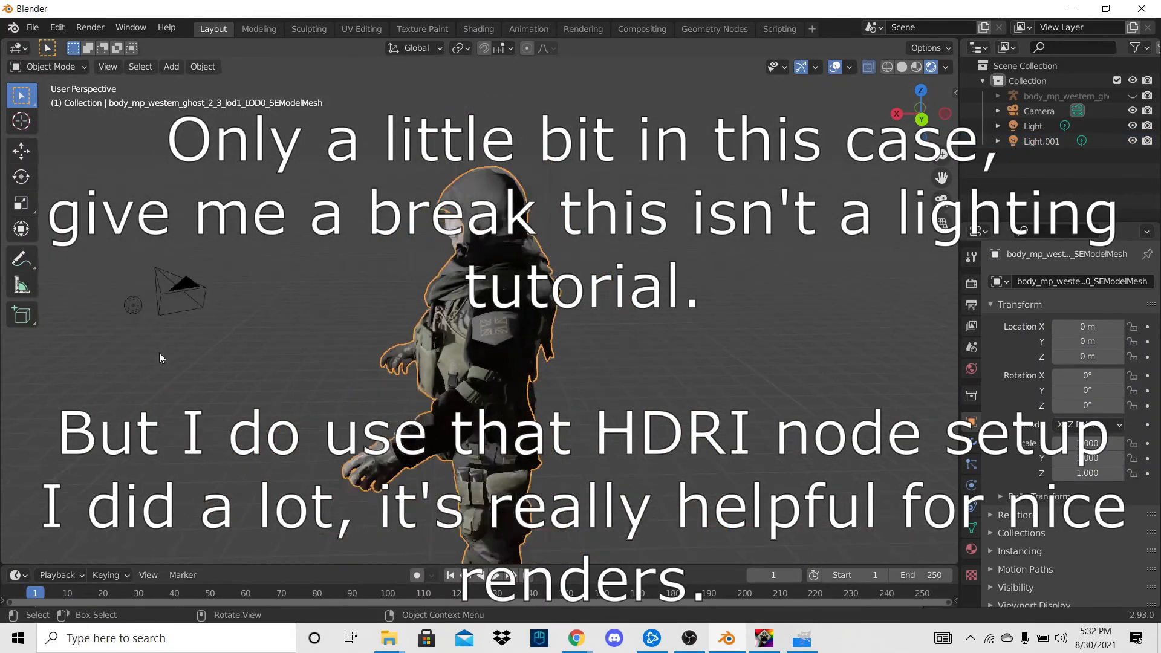
middle_drag(264, 375, 241, 397)
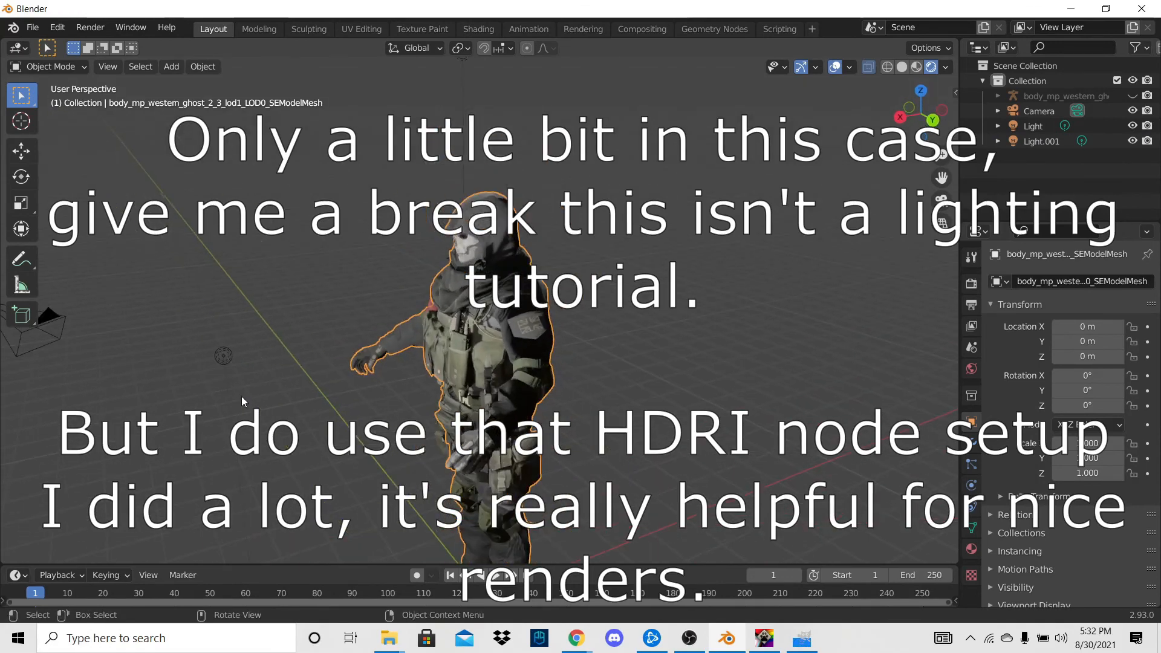
drag(197, 395, 270, 324)
key(g)
click(768, 332)
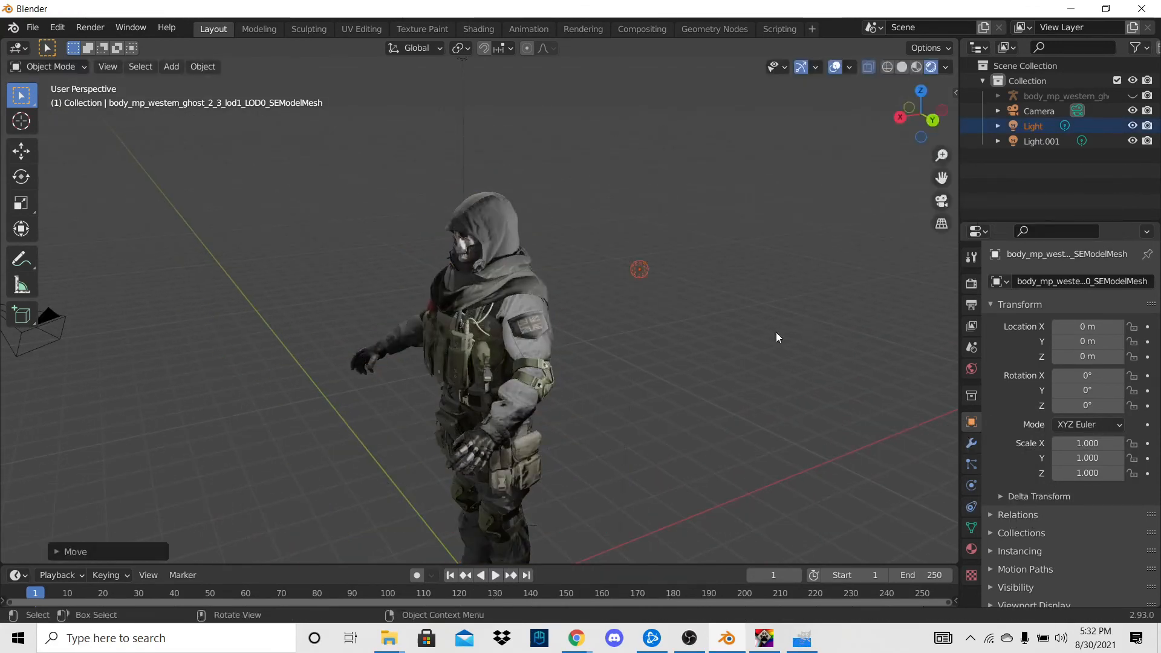
Step: Reposition the original light around the character two more times and check the lit upper body from the front
middle_drag(774, 334, 700, 366)
key(g)
click(774, 339)
key(g)
click(507, 365)
scroll(695, 358, up, 3)
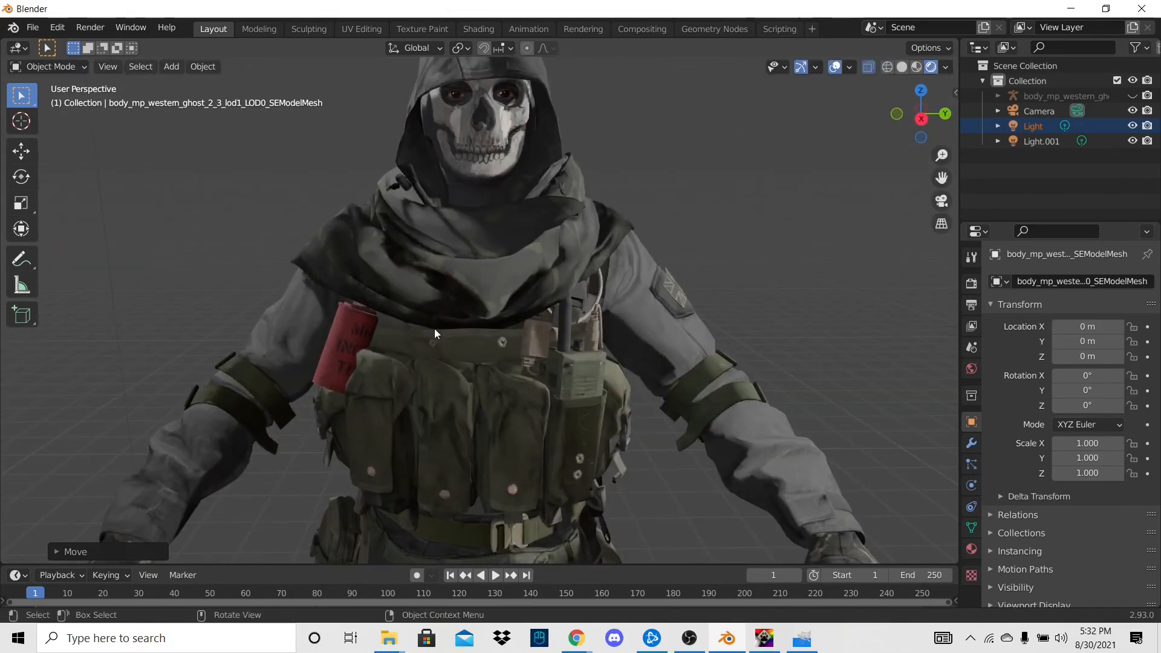
scroll(435, 328, down, 3)
middle_drag(434, 328, 434, 285)
scroll(452, 321, up, 5)
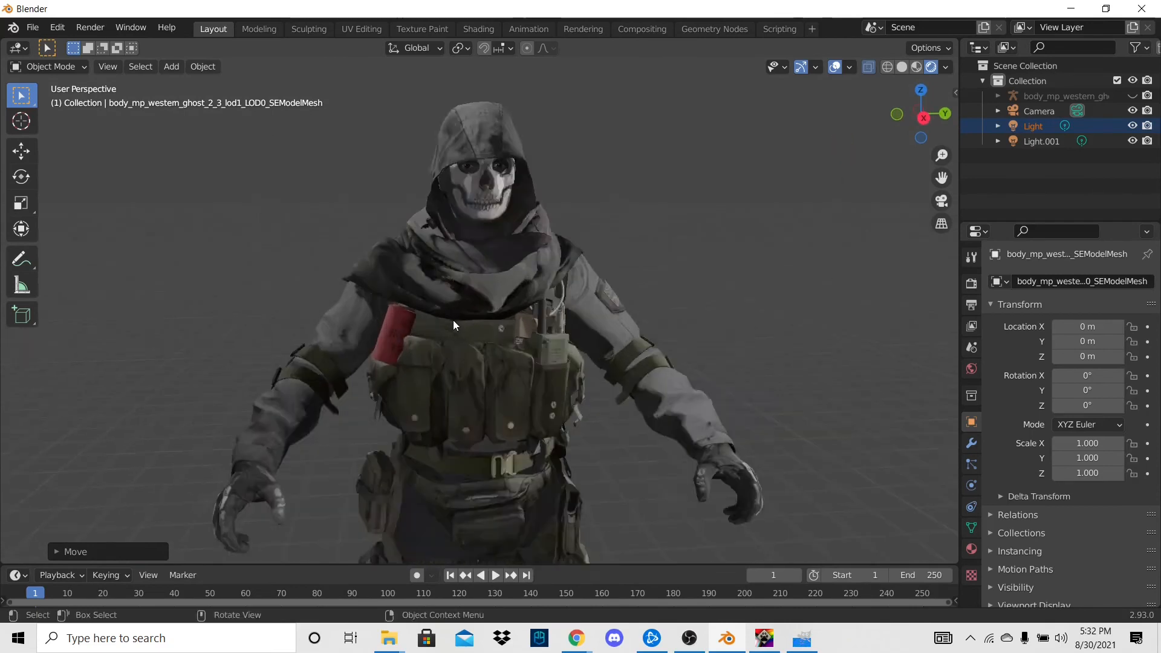